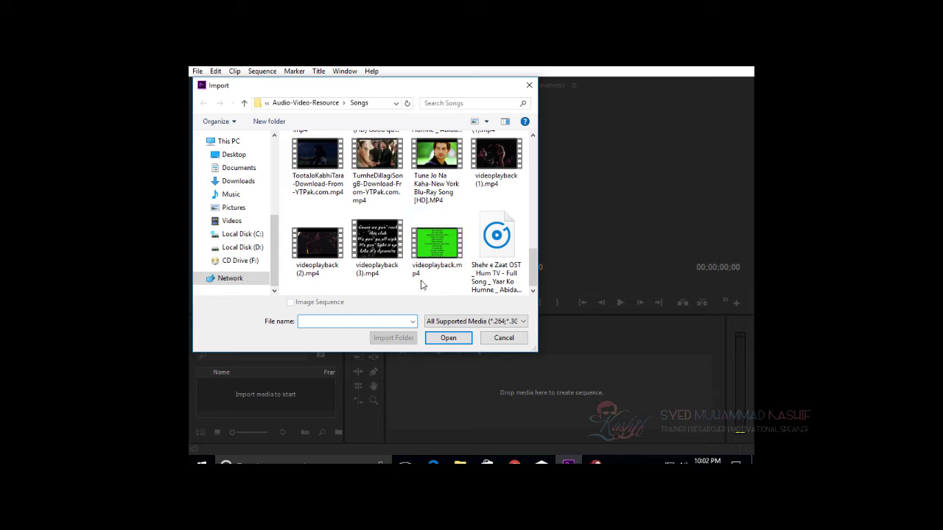
- Import the video Tune Jo Na Kaha-New York Blu-Ray Song [HD].MP4 from the Songs folder into the project
scroll(457, 291, up, 1)
double_click(439, 244)
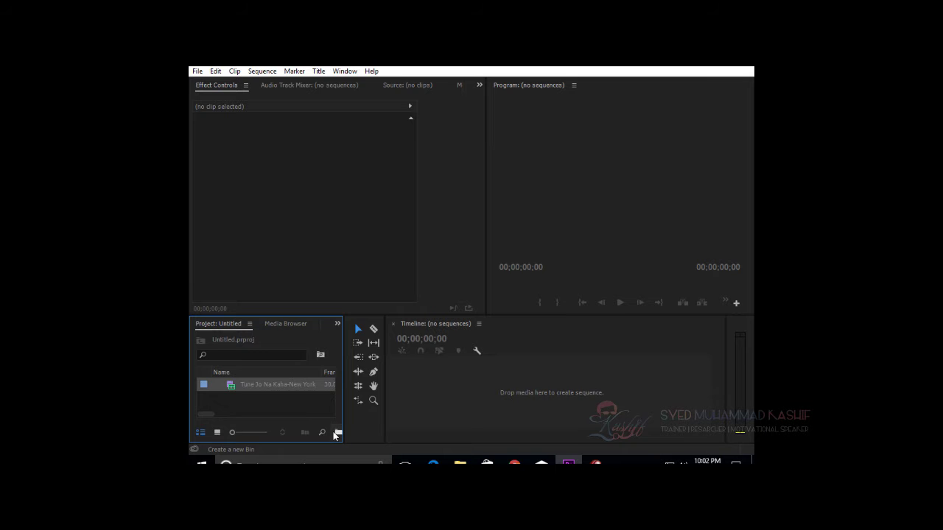
- Create a new sequence from the DV - PAL Standard 48kHz preset
right_click(312, 404)
mouse_move(345, 347)
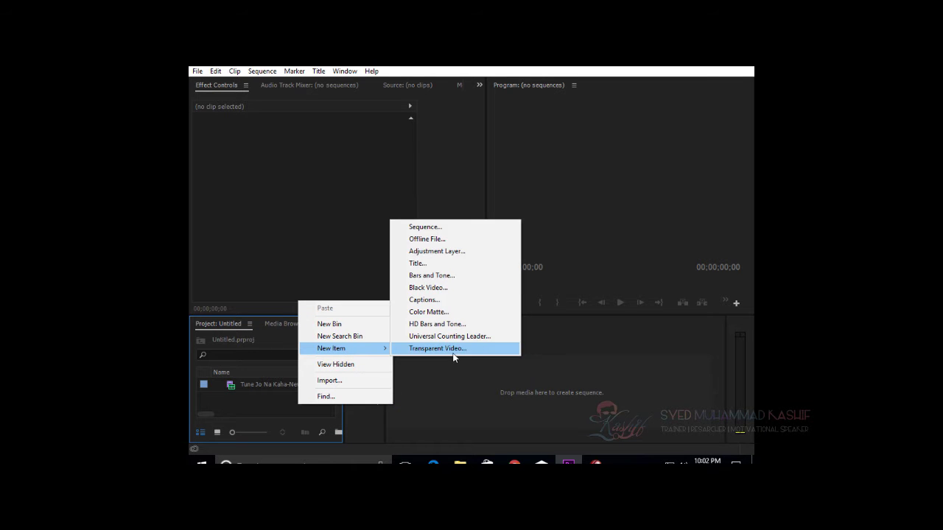
click(480, 228)
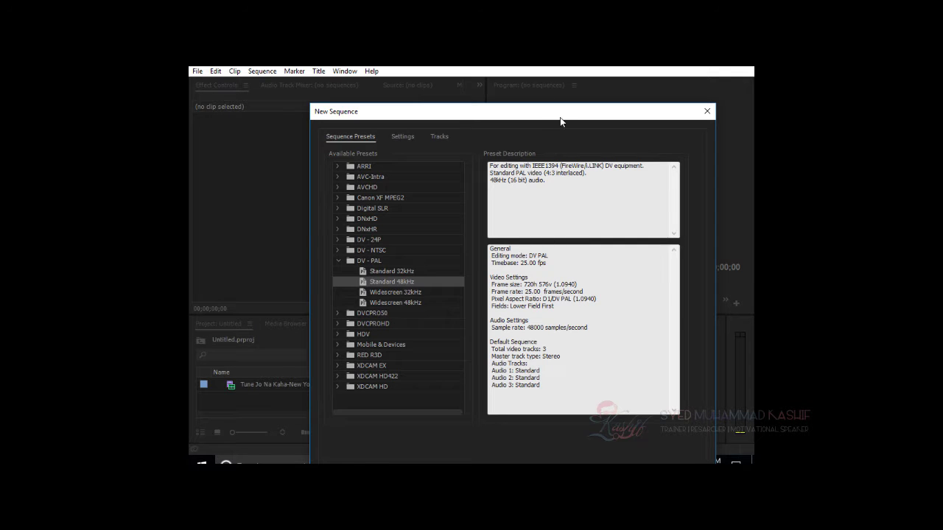
drag(563, 112, 523, 62)
key(Escape)
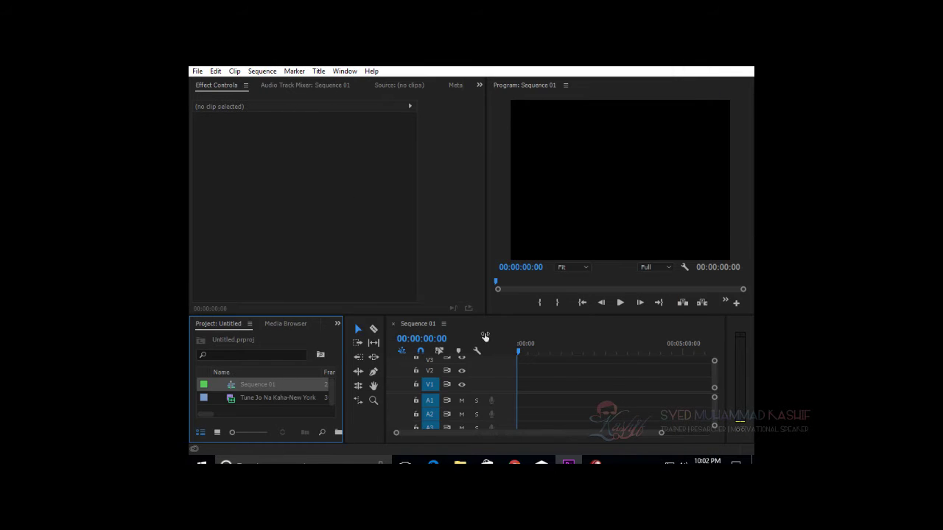
- Enlarge the timeline area and place the imported song video at the start of tracks V1 and A1, matching the sequence settings to the clip
drag(448, 316, 449, 290)
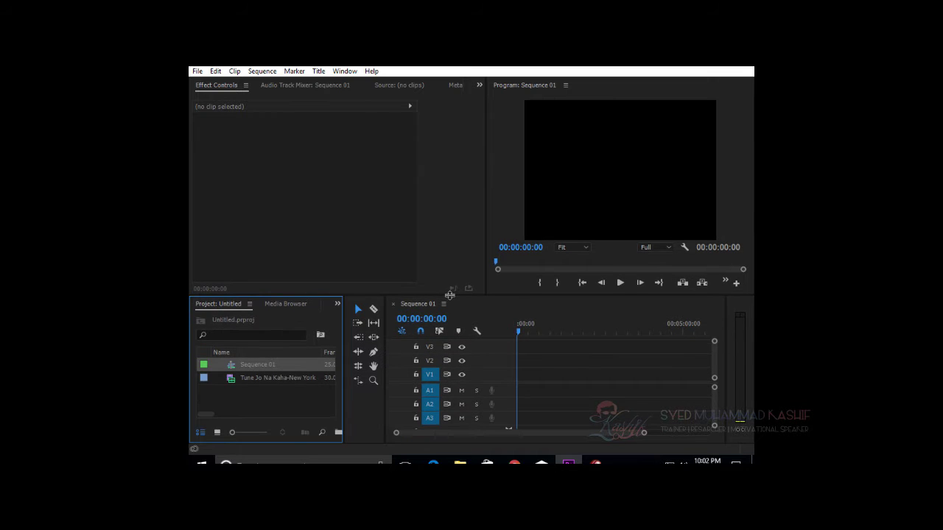
drag(245, 375, 514, 383)
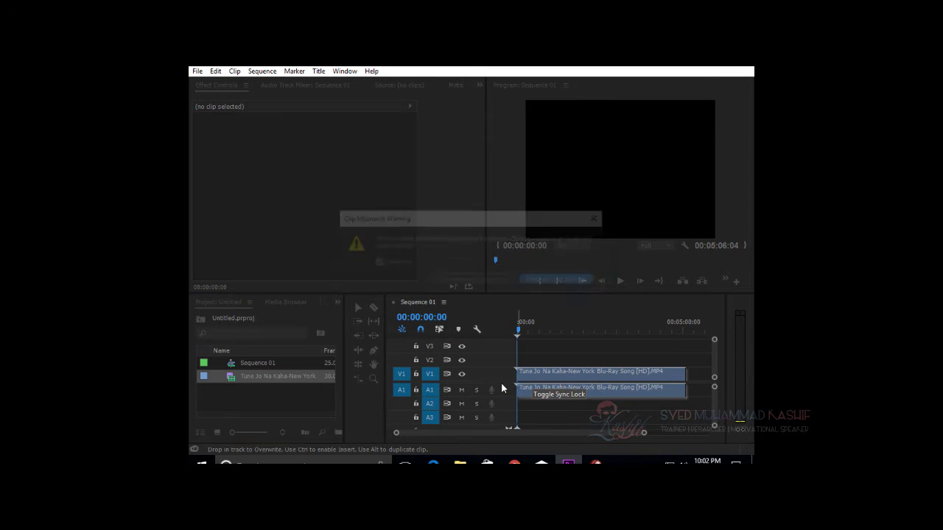
click(494, 277)
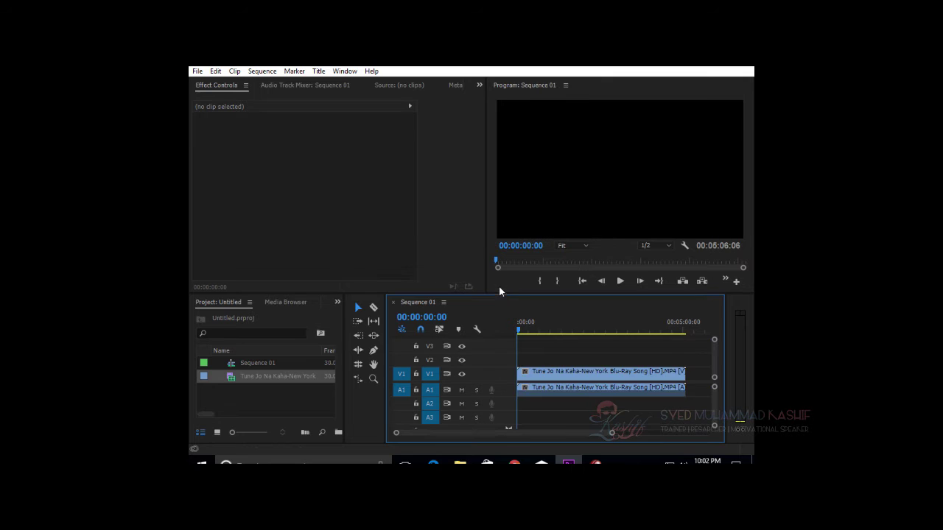
- Select the video clip on V1 and move the playhead to 00:01:32:00
click(569, 376)
click(570, 329)
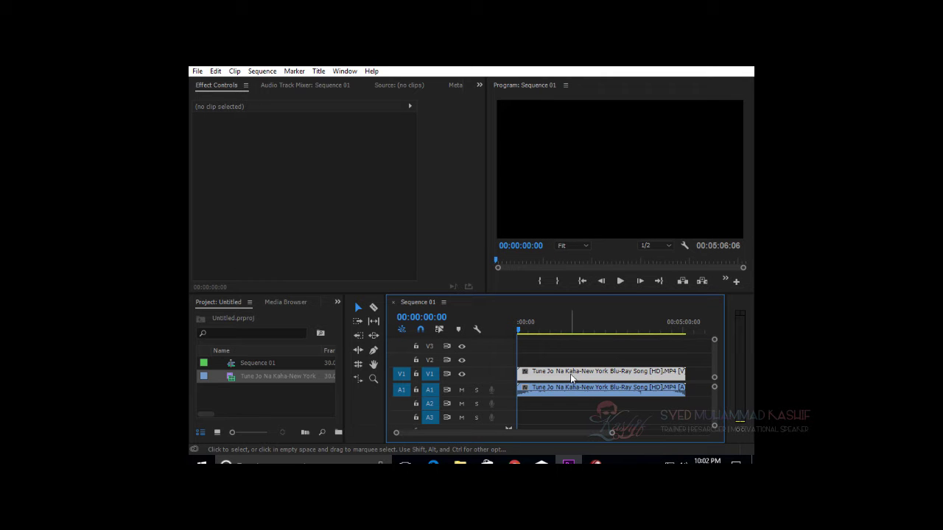
- Show the effects library and expand the Video Effects category
click(337, 302)
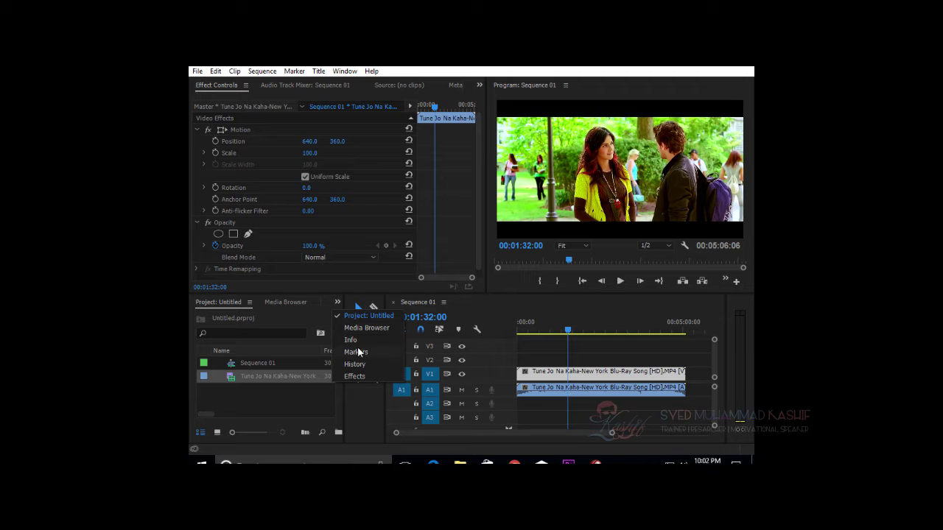
click(356, 375)
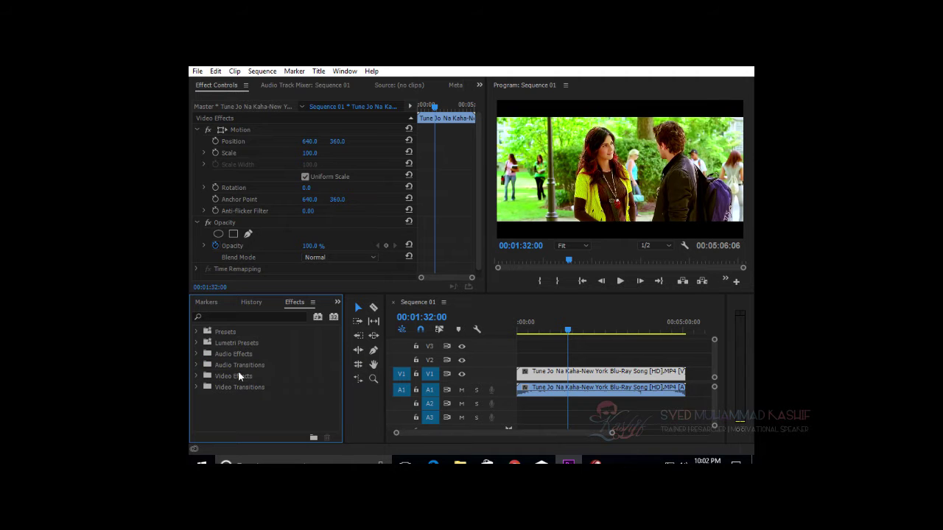
click(197, 376)
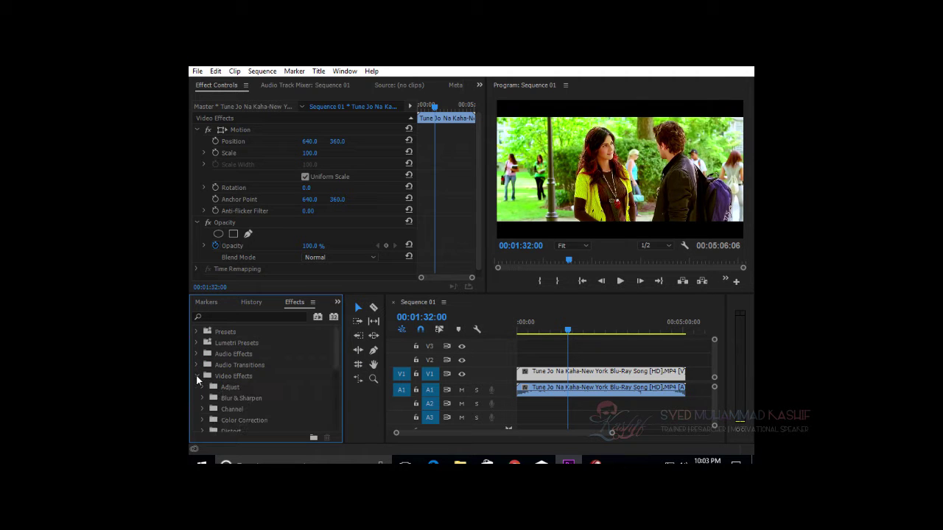
scroll(262, 385, down, 1)
scroll(263, 385, down, 1)
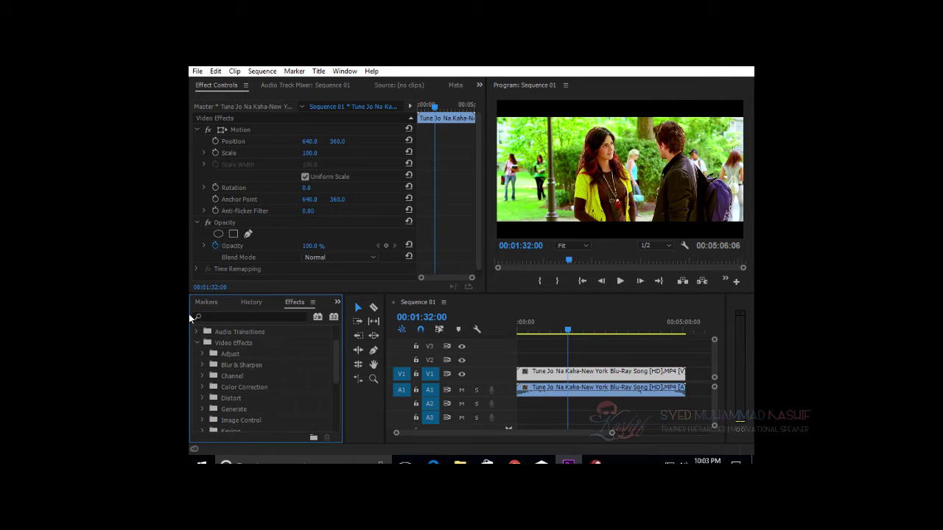
- Look through the Blur & Sharpen and Color Correction effects, and expand the Channel category
click(203, 364)
scroll(254, 387, down, 1)
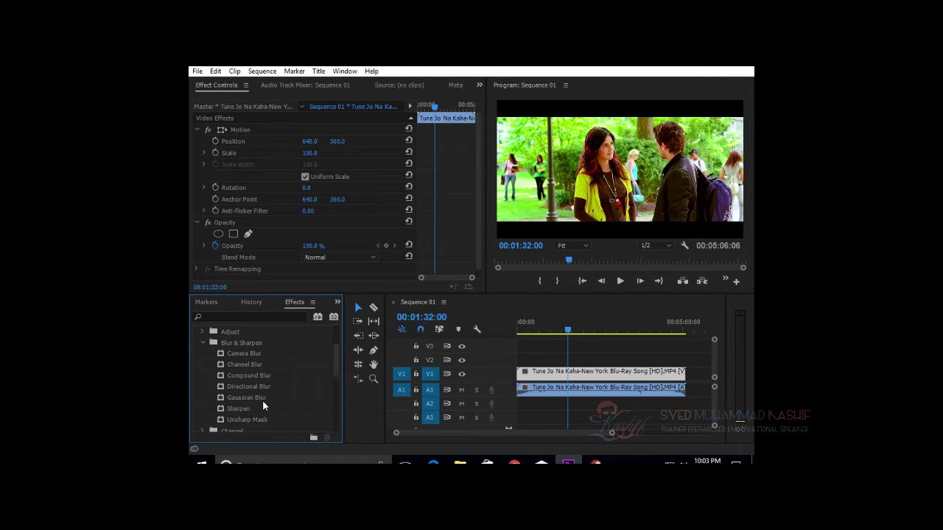
click(206, 343)
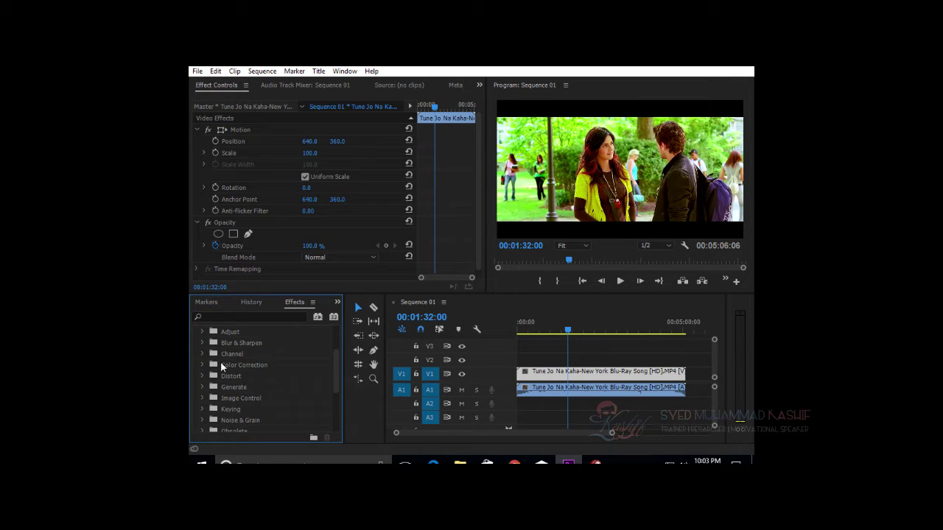
click(205, 364)
click(205, 364)
click(203, 354)
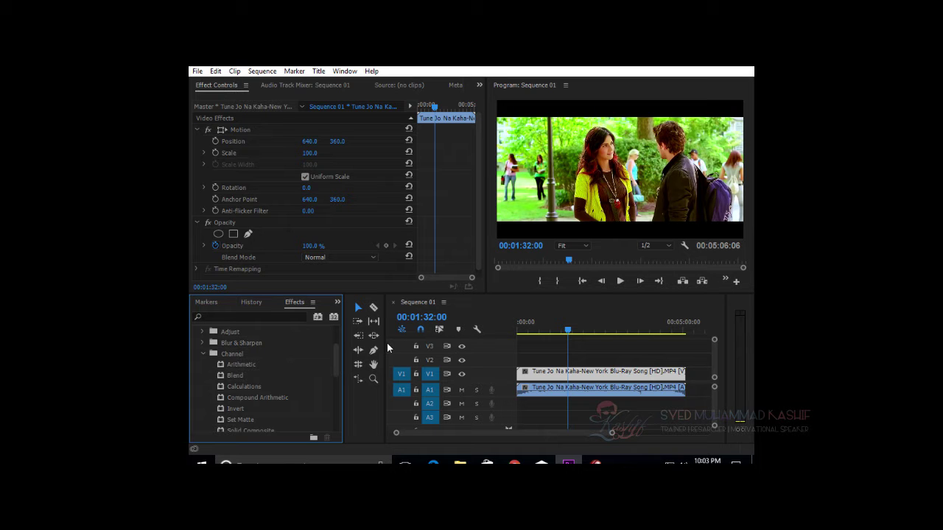
key(alt+space)
key(Left)
key(Left)
key(Left)
key(Left)
key(Left)
key(Left)
key(Left)
key(Left)
key(Left)
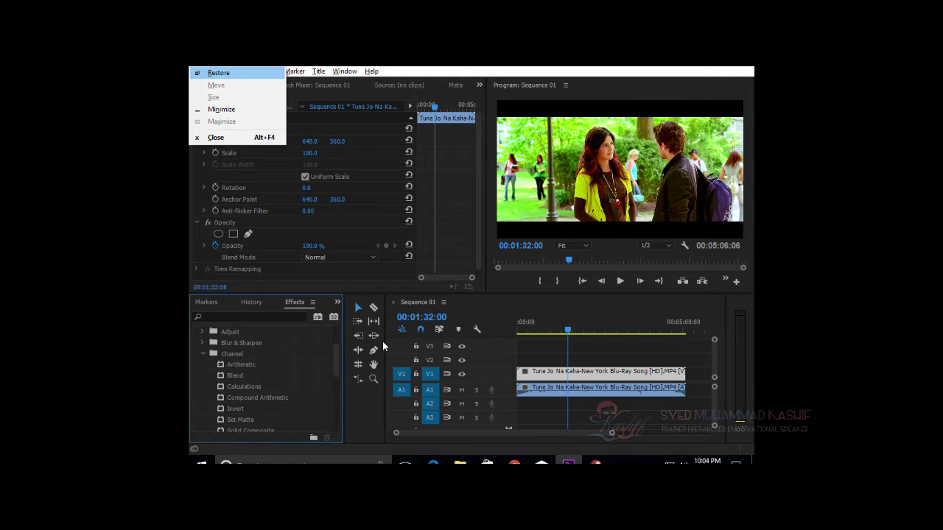
click(425, 238)
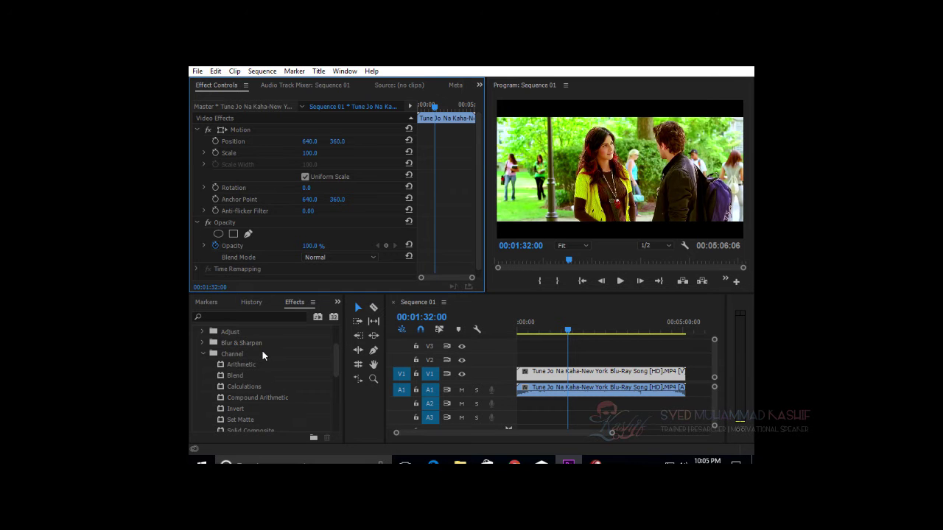
- Open a blank Notepad document and resize its window so the effect controls and effects list stay uncovered
key(super)
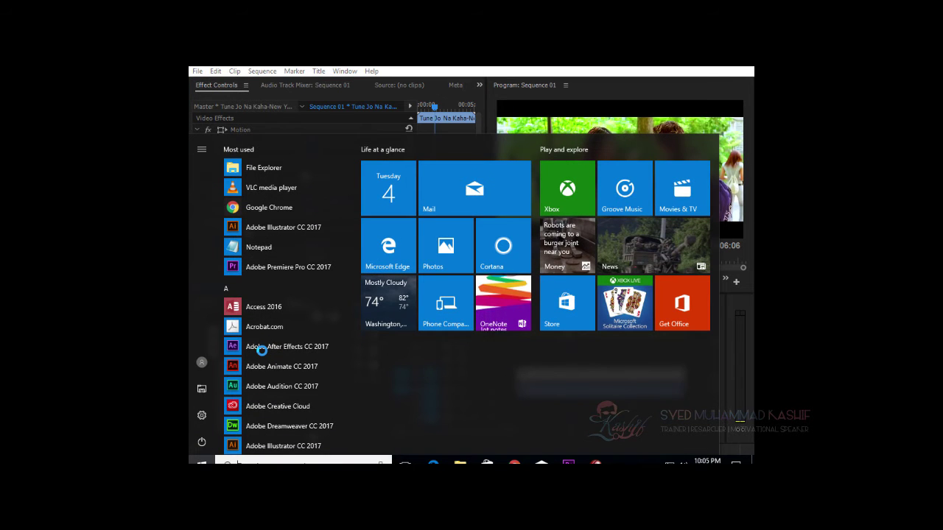
text(notepad)
key(Return)
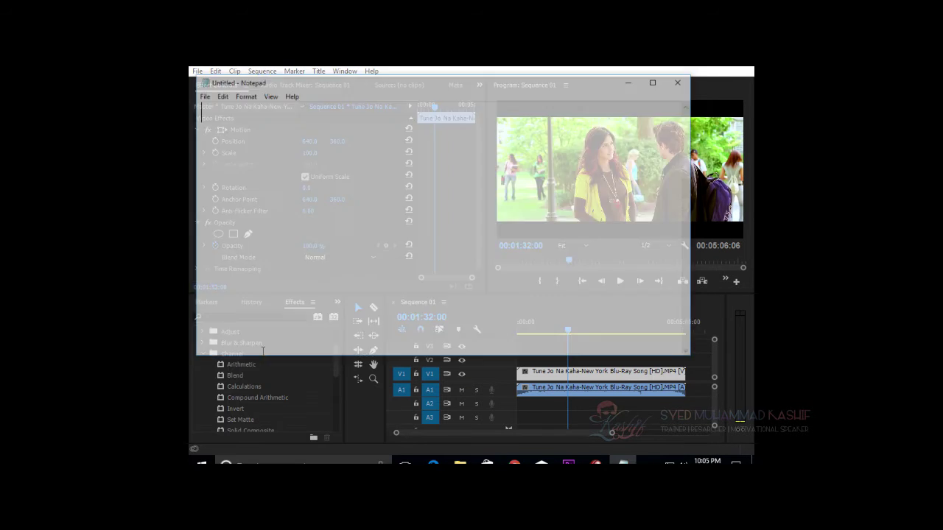
drag(197, 125, 369, 127)
drag(542, 80, 576, 70)
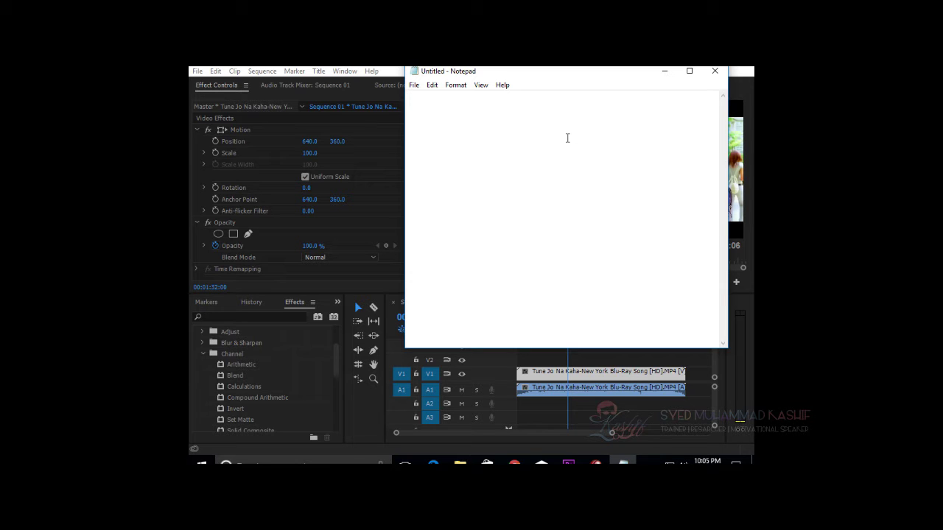
- Write the notes "Alpha", "straight" and "Pre-multiplied" on separate lines with a blank line between them
text(Alpha)
key(Return)
key(Return)
text(straight)
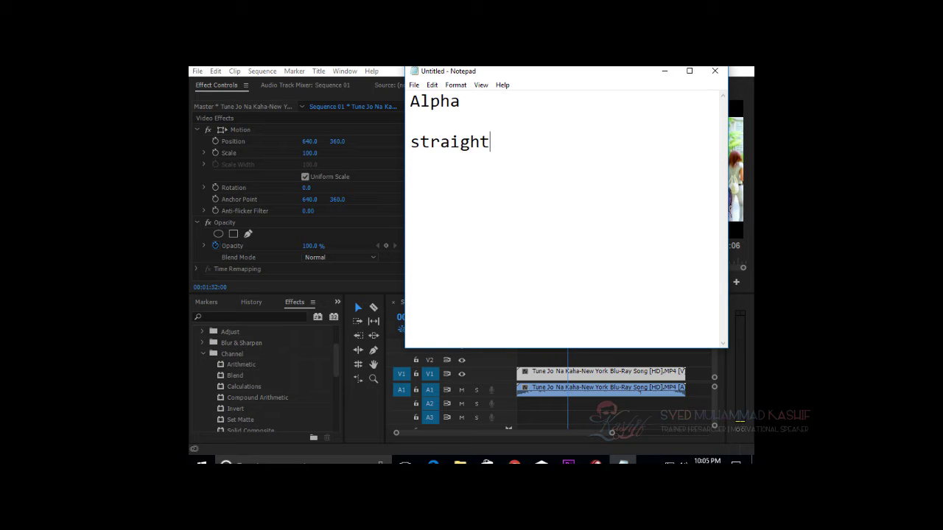
key(Return)
key(Return)
text(Pre-multipli)
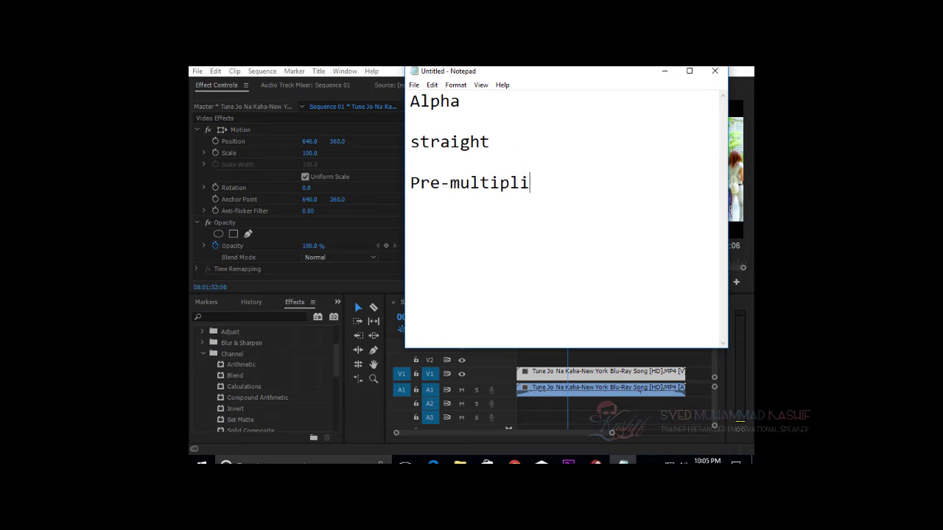
text(ed)
- Insert an extra blank line between "straight" and "Pre-multiplied" in the notes
key(Up)
key(Up)
key(Up)
key(Down)
key(Return)
key(Up)
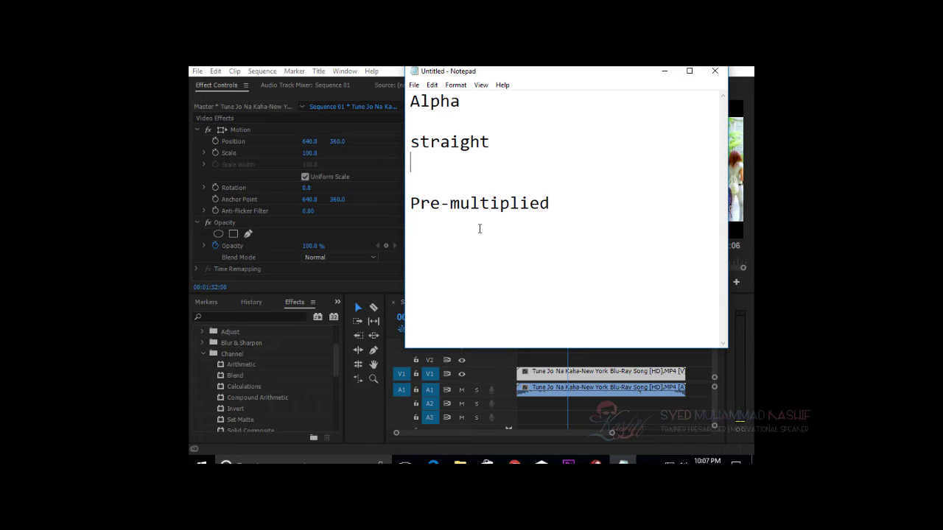
- Add the text "Pure black, pure white" after "straight" on the same line
click(485, 138)
text(Pure bal)
key(BackSpace)
key(BackSpace)
text(;ac)
key(BackSpace)
key(BackSpace)
key(BackSpace)
text(;)
key(BackSpace)
text(lack)
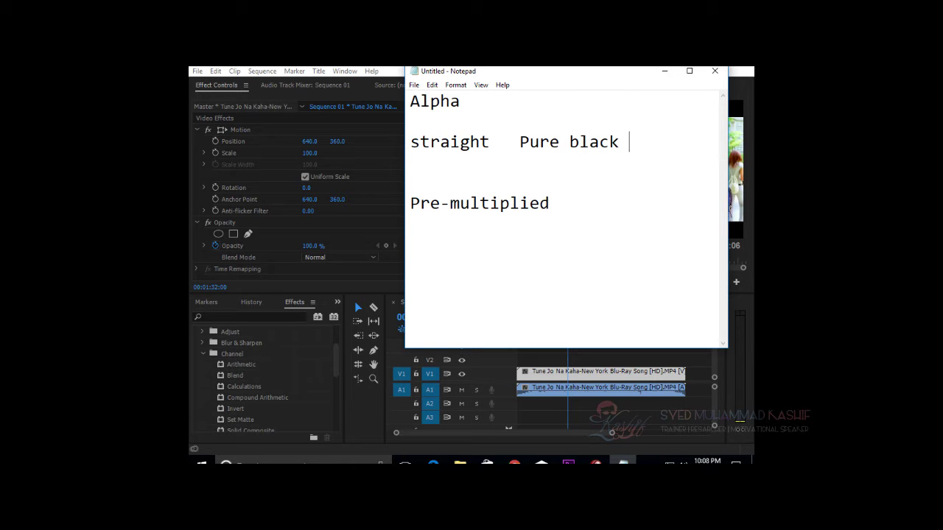
text(, pure white)
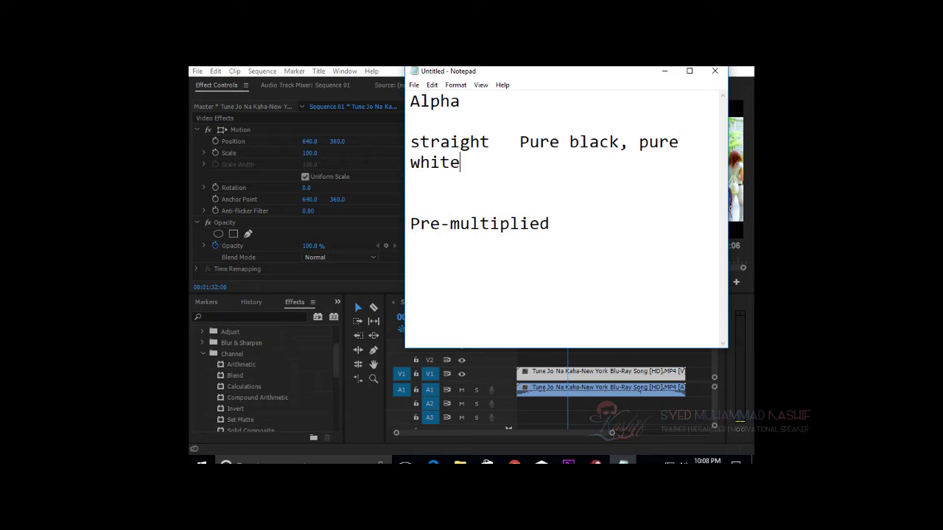
click(527, 178)
key(Down)
key(Down)
key(End)
- Switch back to Premiere Pro and examine the Channel effects, including Calculations, Blend, Invert and Set Matte
click(372, 209)
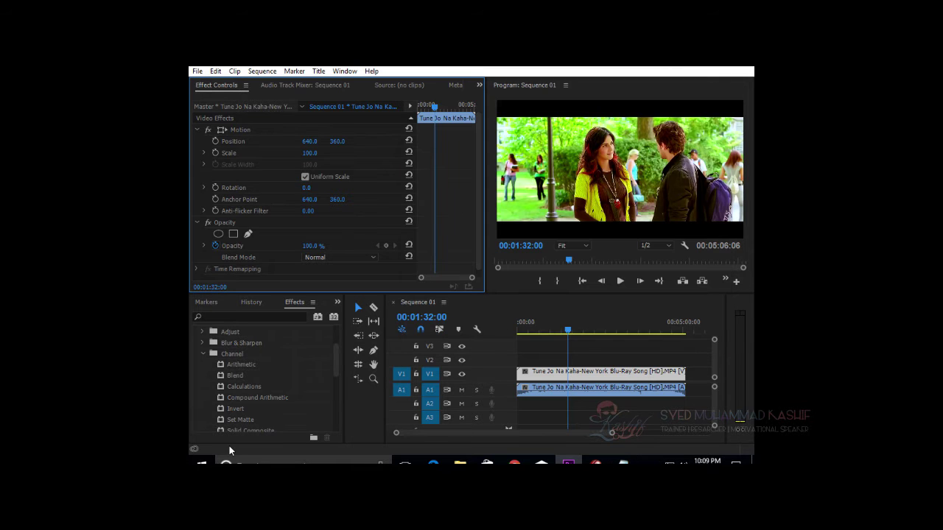
scroll(266, 396, down, 1)
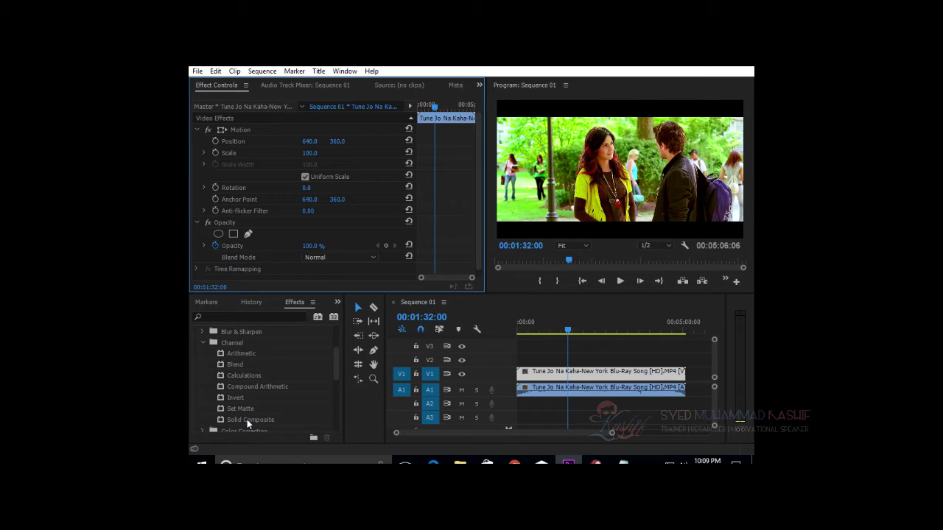
click(247, 377)
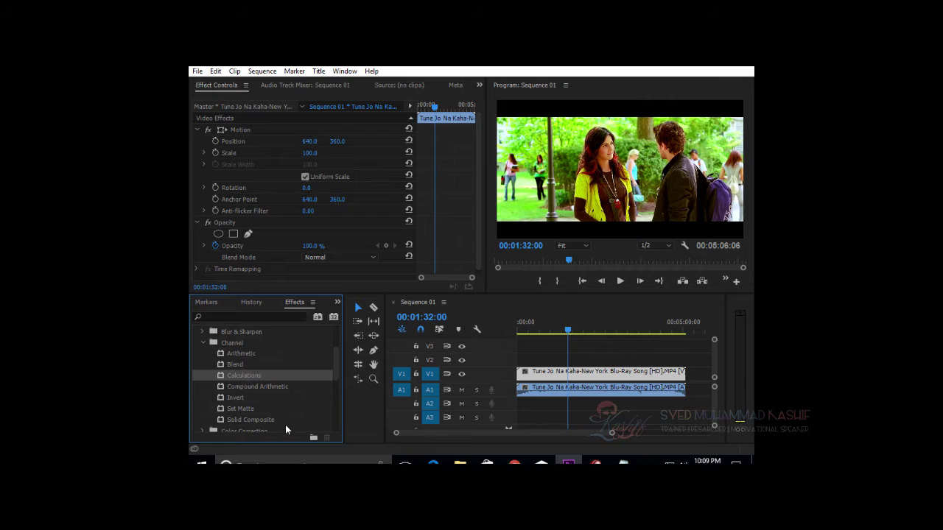
click(236, 366)
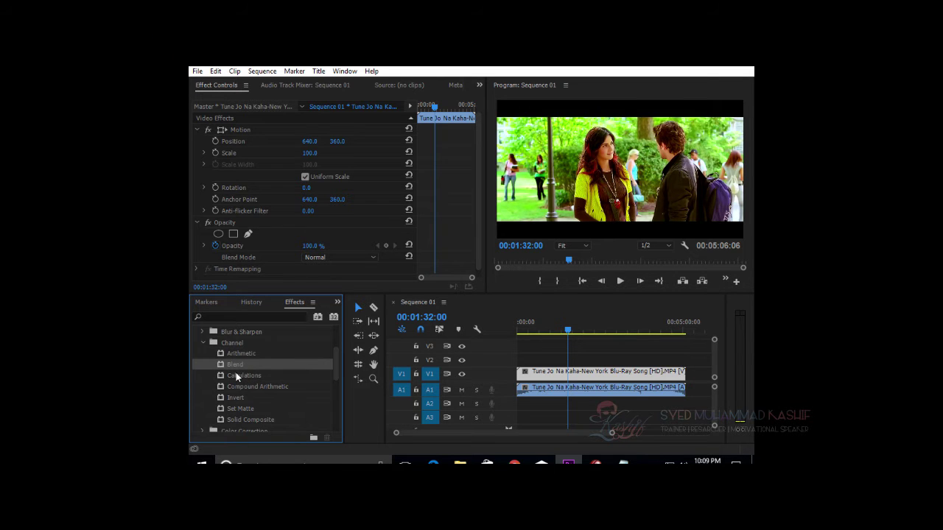
click(259, 398)
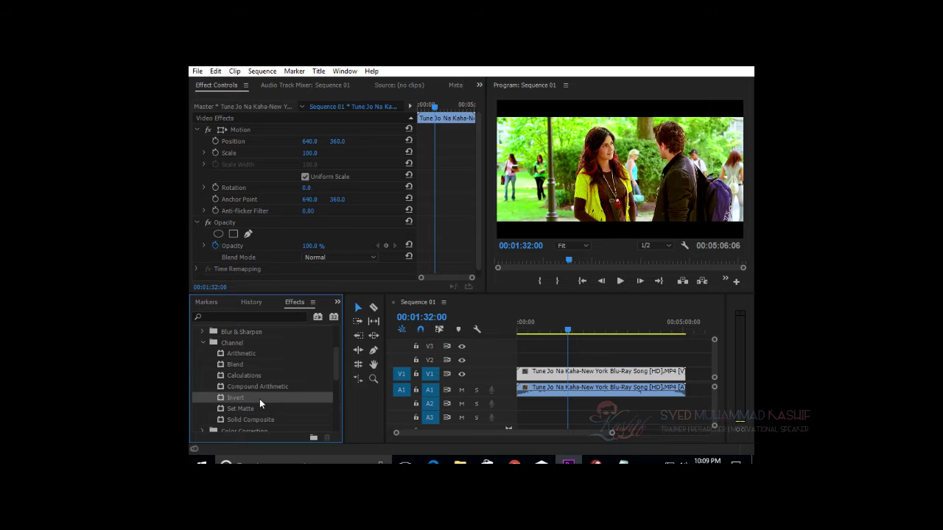
scroll(270, 413, down, 1)
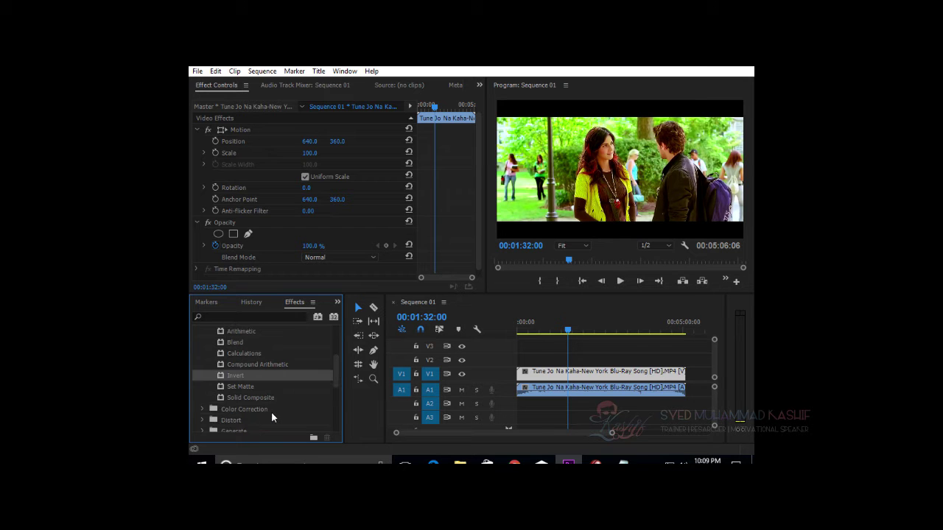
click(247, 382)
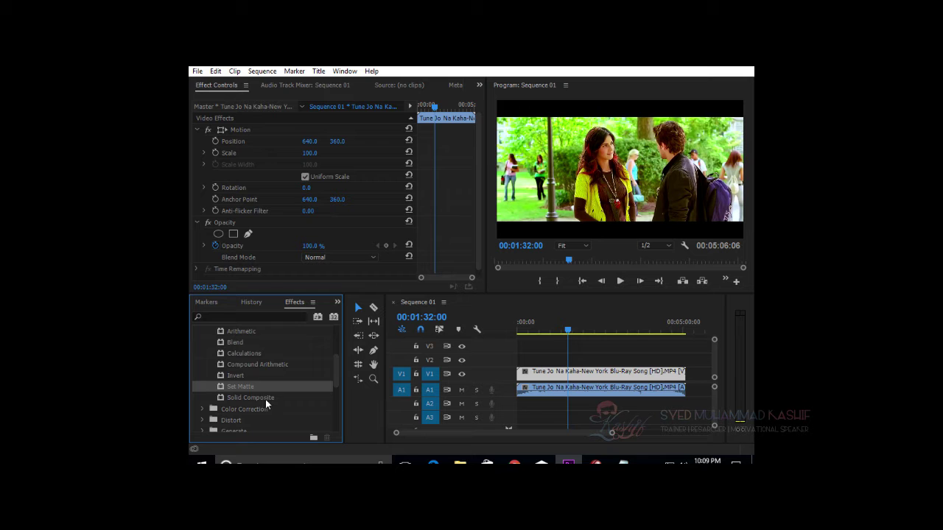
scroll(251, 377, up, 1)
click(272, 365)
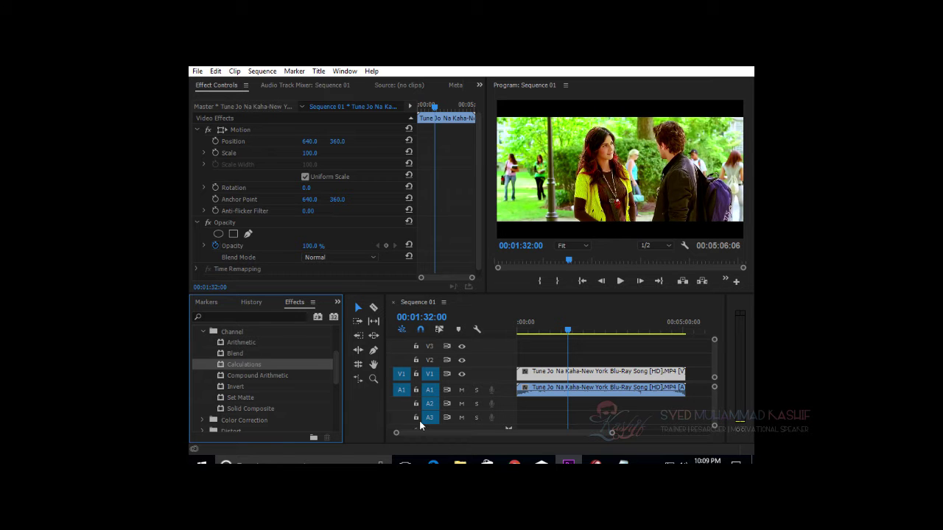
click(604, 372)
right_click(604, 372)
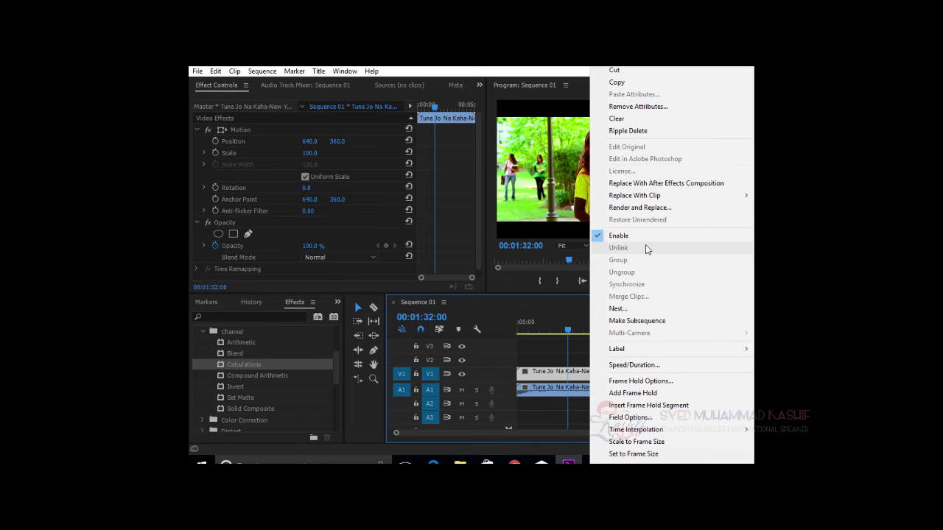
click(555, 359)
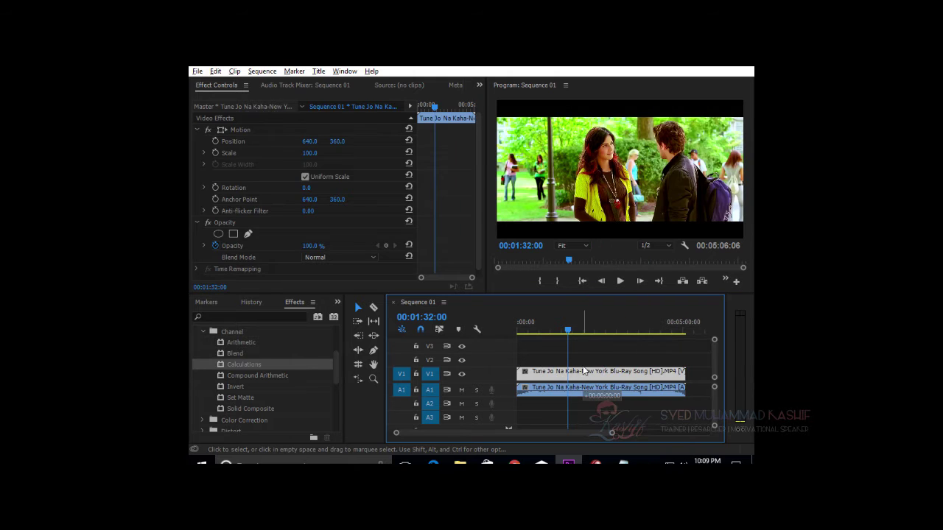
- Duplicate the song clip from track V1 onto track V2, keeping both copies aligned in time
click(585, 378)
click(599, 378)
drag(587, 379, 586, 369)
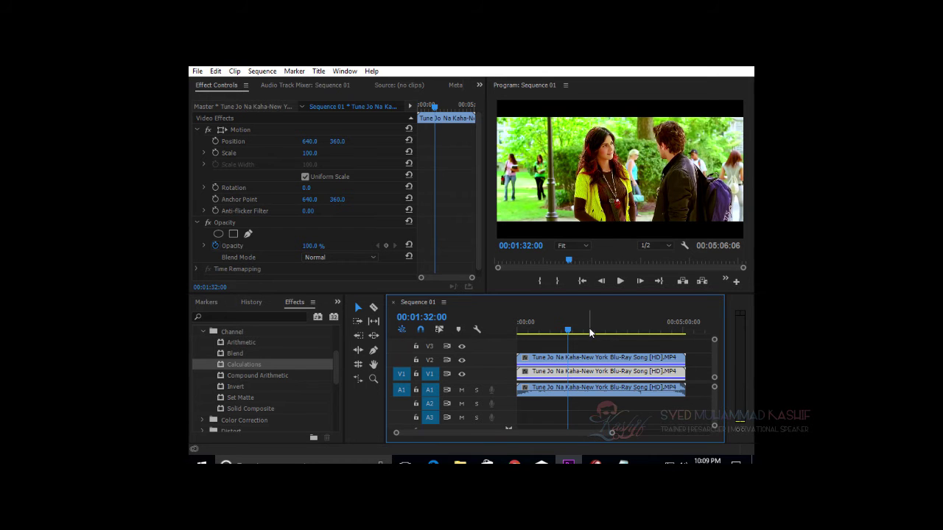
- Launch Adobe Photoshop CC 2017 in the background while staying in Premiere Pro
key(super)
scroll(288, 369, down, 3)
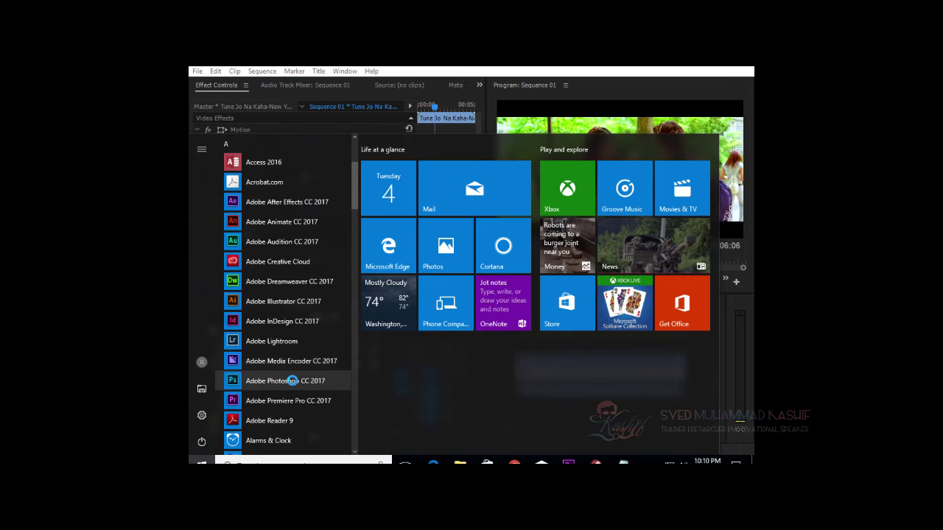
key(Escape)
- Apply the Calculations effect to the clip on V2 and review its settings and input channel options
drag(244, 365, 550, 361)
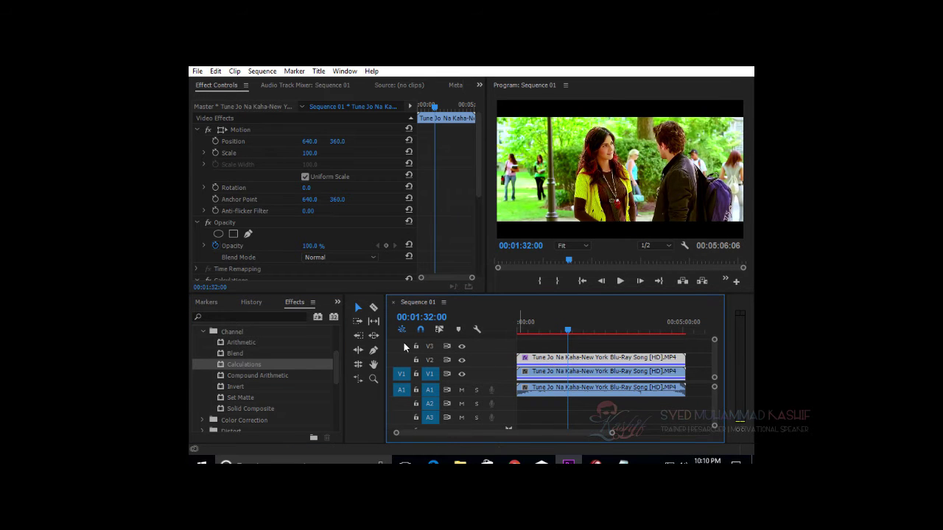
scroll(274, 217, down, 5)
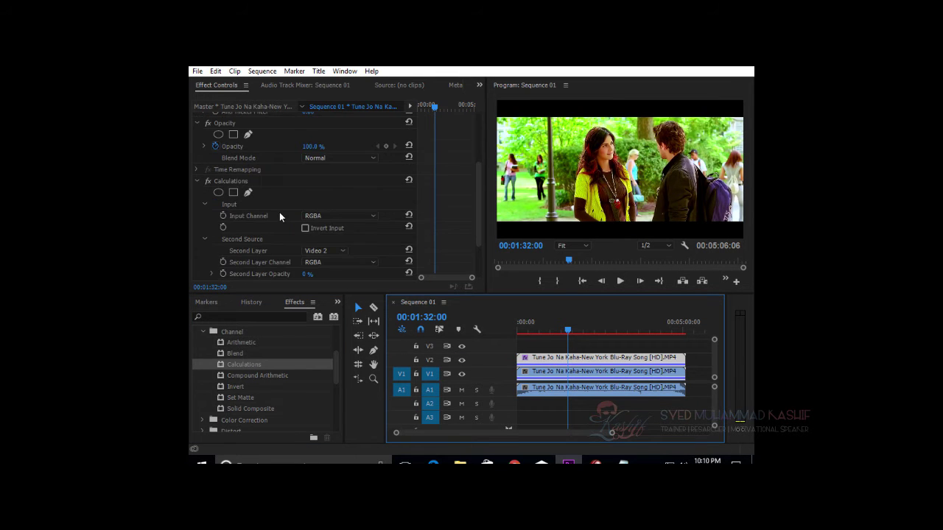
click(228, 136)
scroll(278, 185, down, 1)
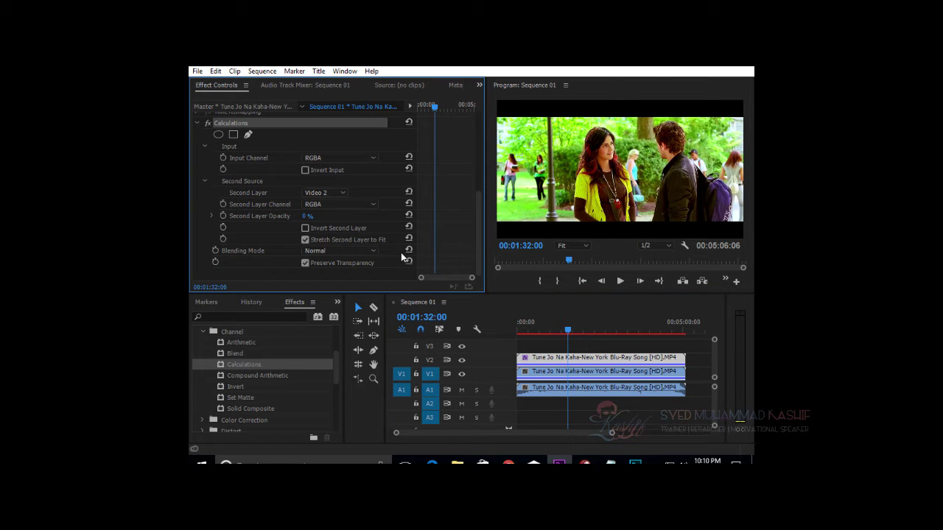
click(341, 158)
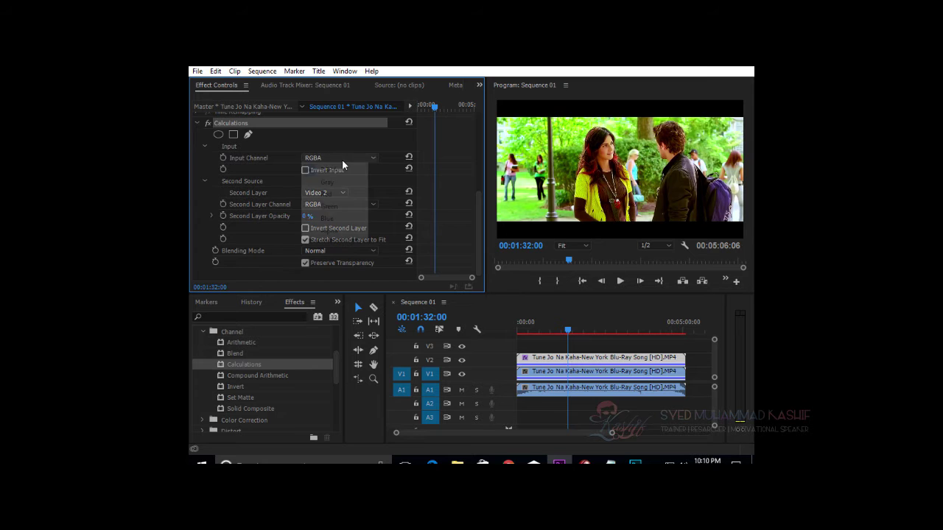
click(278, 161)
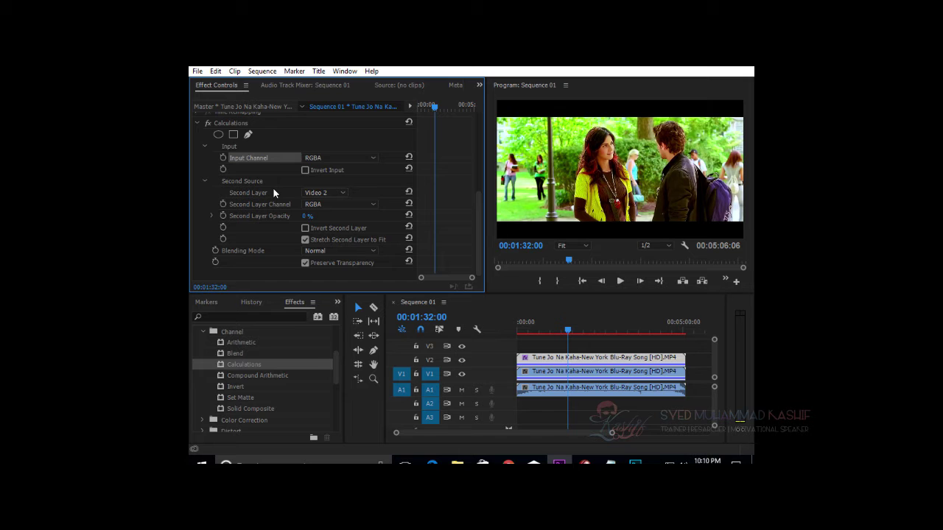
key(alt+Tab)
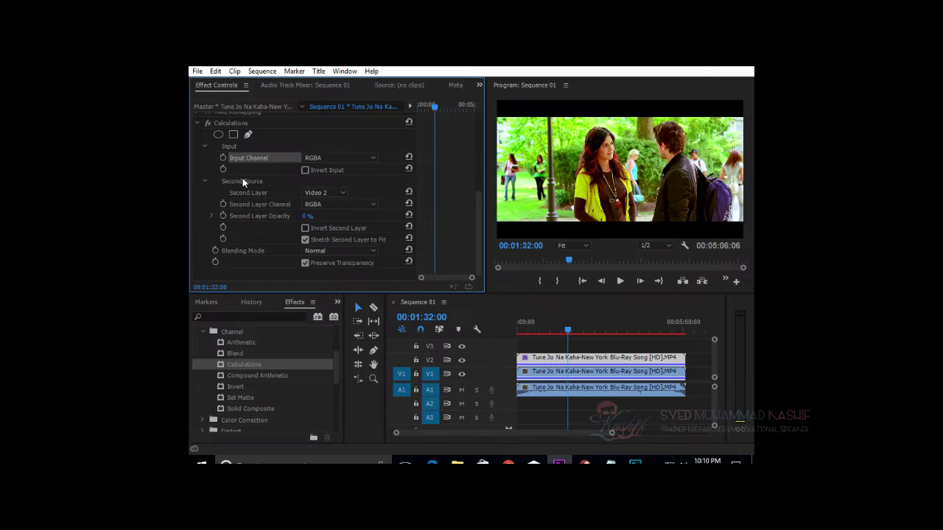
- Set the Calculations effect's input channel to Red and its second layer channel to Green
click(337, 158)
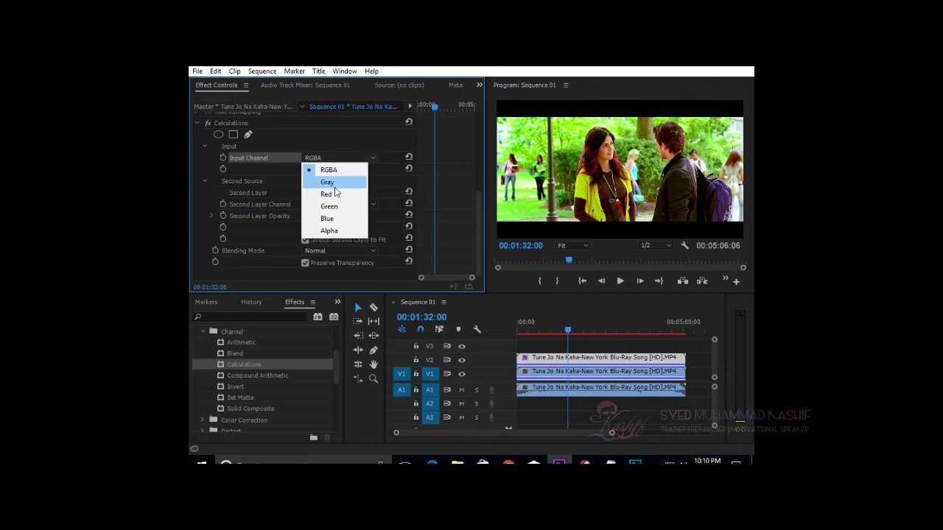
click(336, 195)
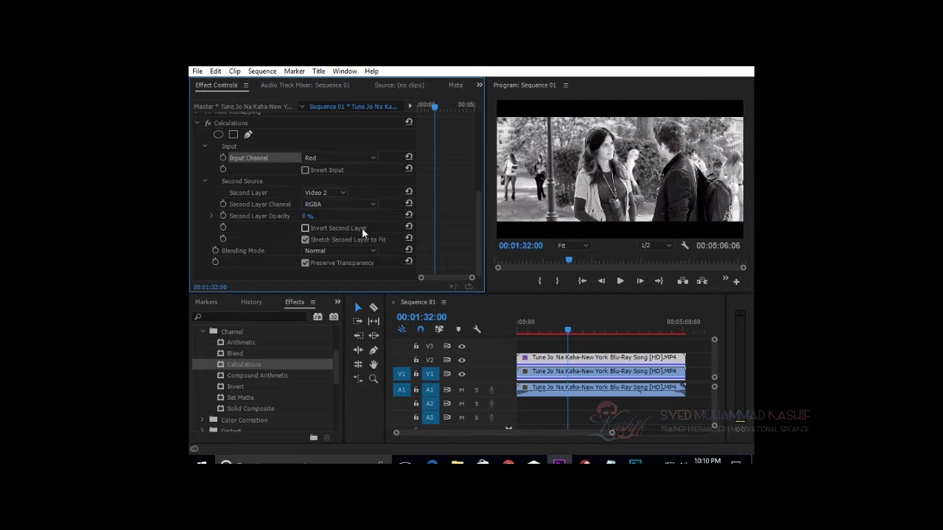
click(334, 198)
click(346, 194)
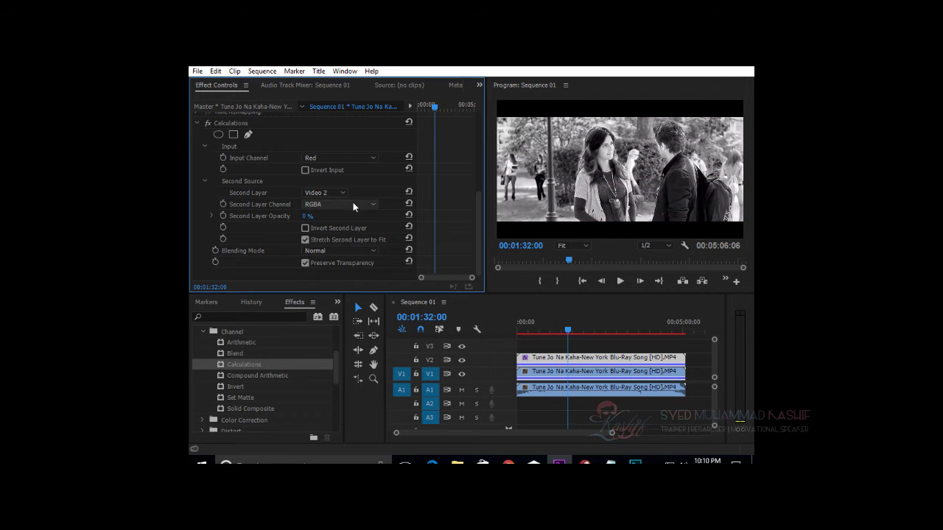
click(339, 204)
click(343, 253)
- Try several Calculations blending modes on the V2 clip, including Multiply and Vivid Light
click(344, 247)
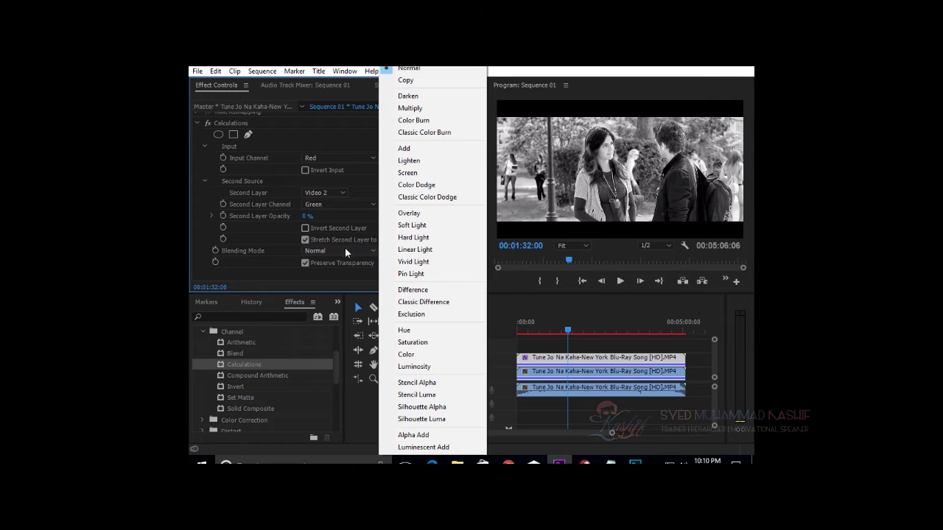
click(428, 108)
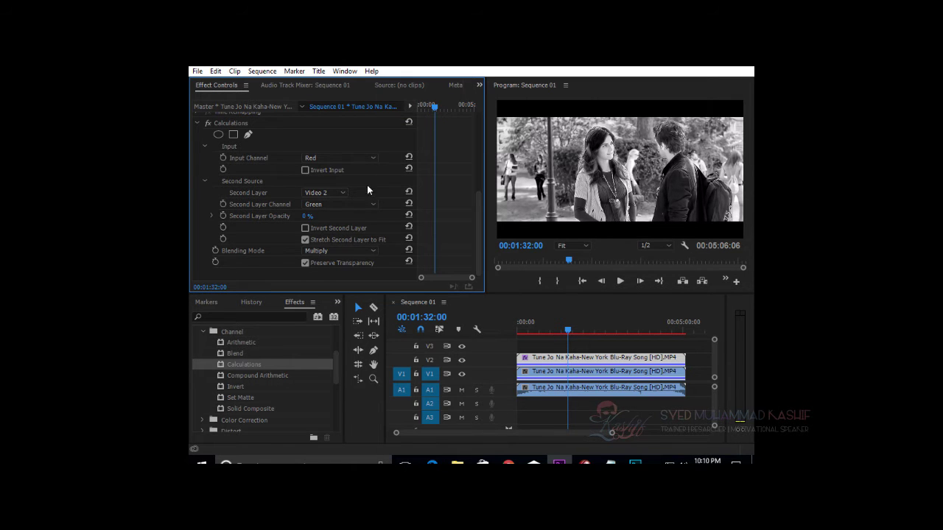
click(339, 250)
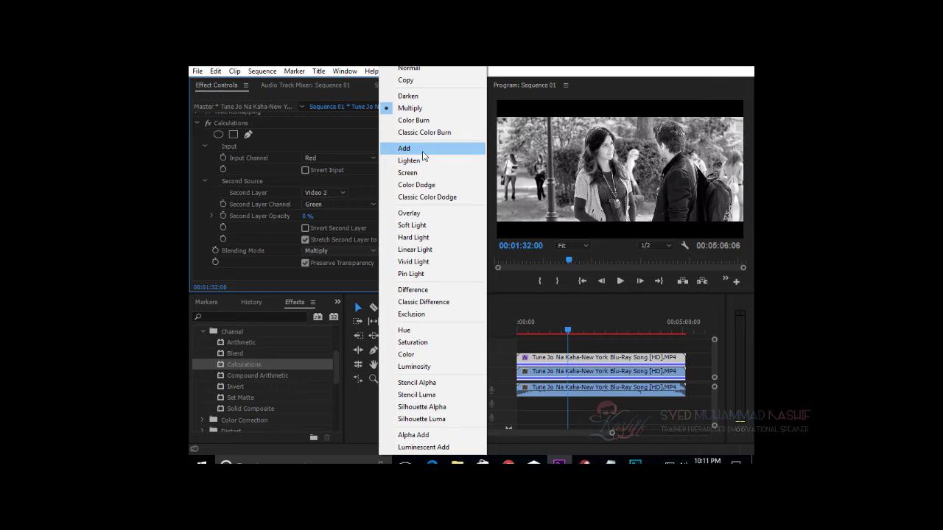
click(423, 155)
click(368, 248)
click(412, 261)
- Try a different second layer opacity in the Calculations effect, and reset it to 0%
drag(308, 216, 361, 221)
click(308, 216)
text(0)
key(Return)
- Try the Classic Difference and Color Dodge blending modes in the Calculations effect
click(349, 249)
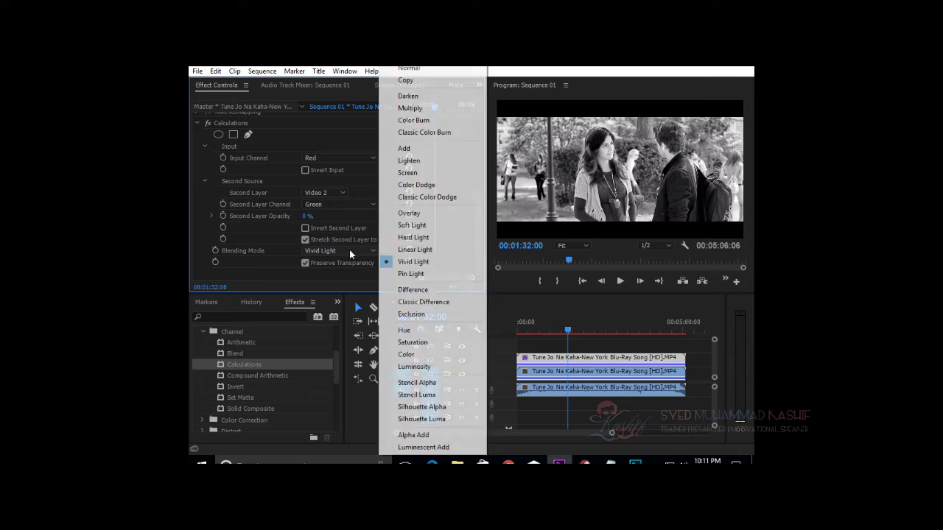
click(433, 303)
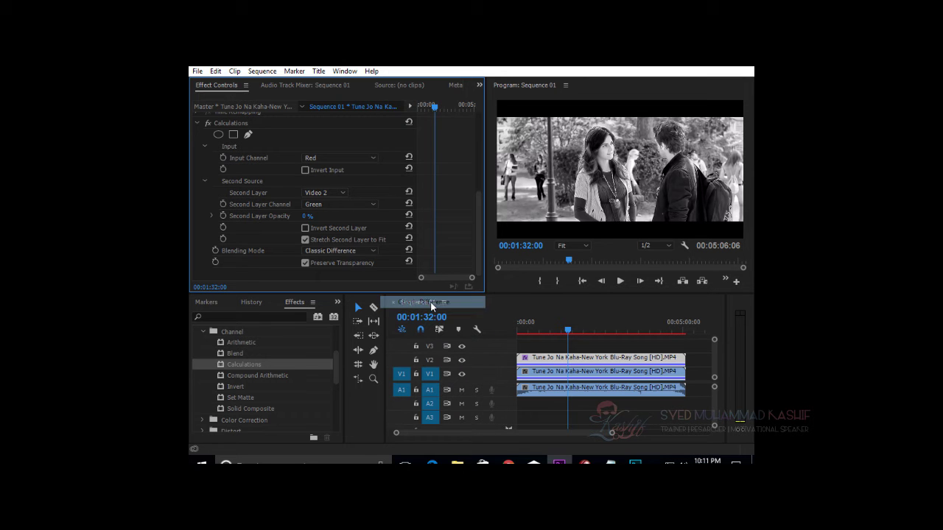
click(361, 251)
click(413, 185)
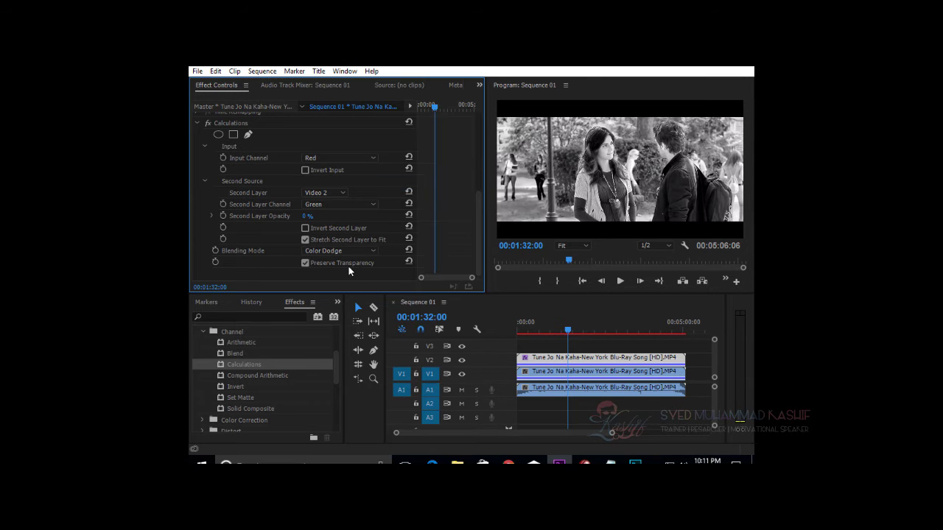
- Turn off Stretch Second Layer to Fit and raise the second layer opacity to 100% in Calculations
key(alt+Tab)
key(alt+Tab)
click(305, 239)
mouse_move(310, 216)
mouse_down()
mouse_move(339, 221)
mouse_move(325, 221)
mouse_up()
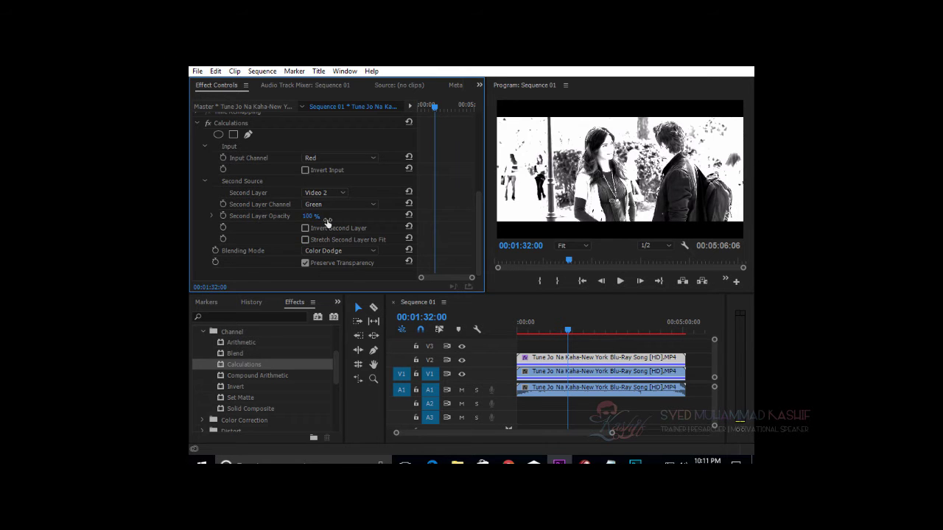
key(alt+Tab)
key(alt+Tab)
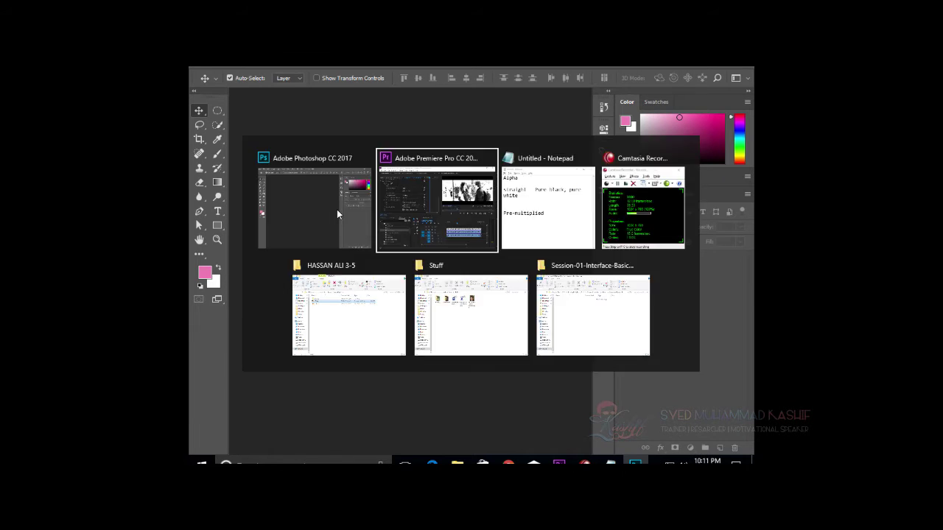
key(alt+Tab)
key(alt+Tab)
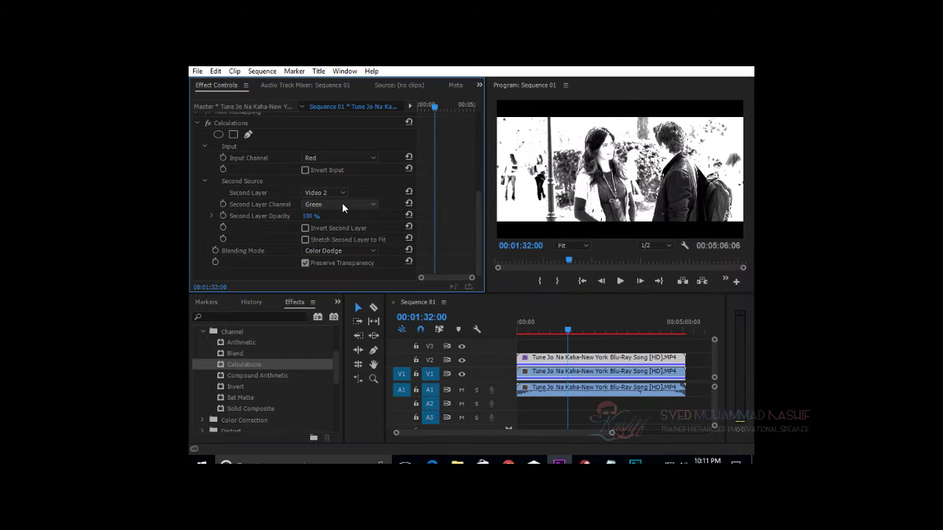
- Set Calculations' second layer to Video 1 and, after trying Lighten and Color Burn, its blending mode to Multiply
click(335, 193)
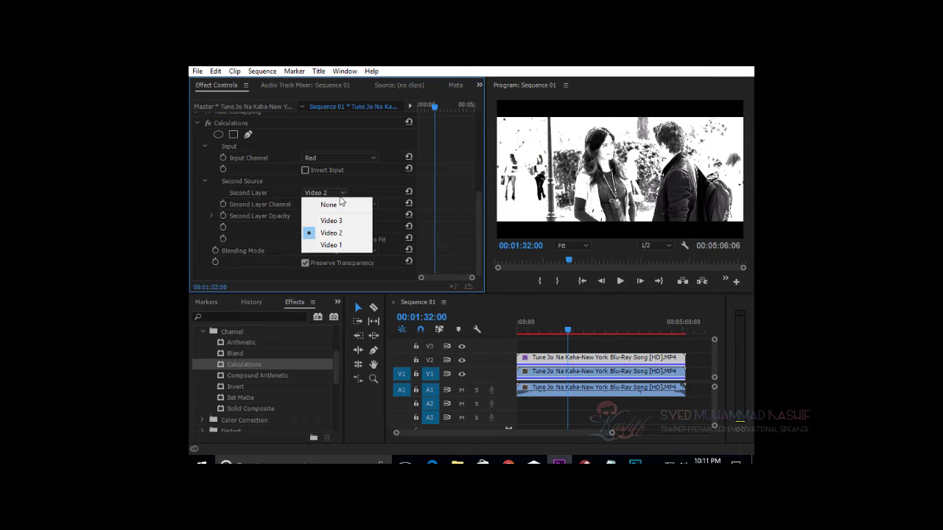
click(346, 244)
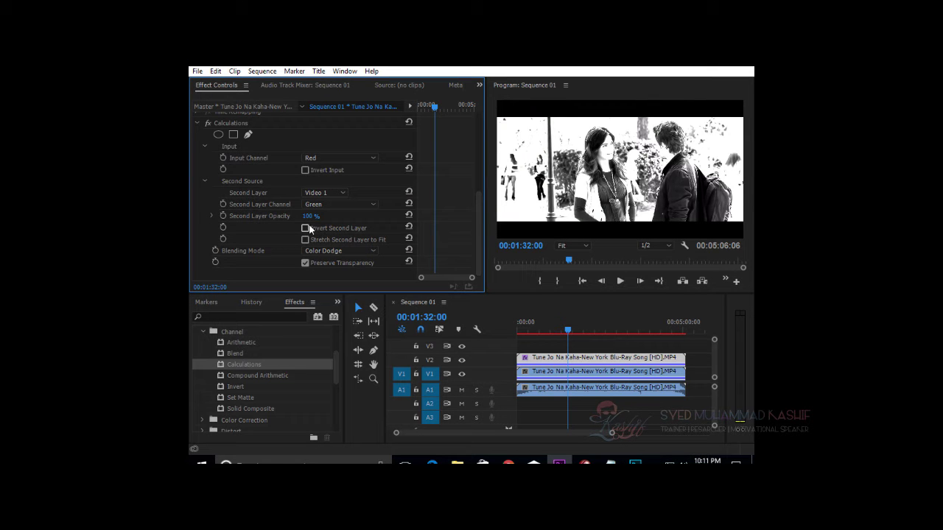
click(316, 249)
click(420, 159)
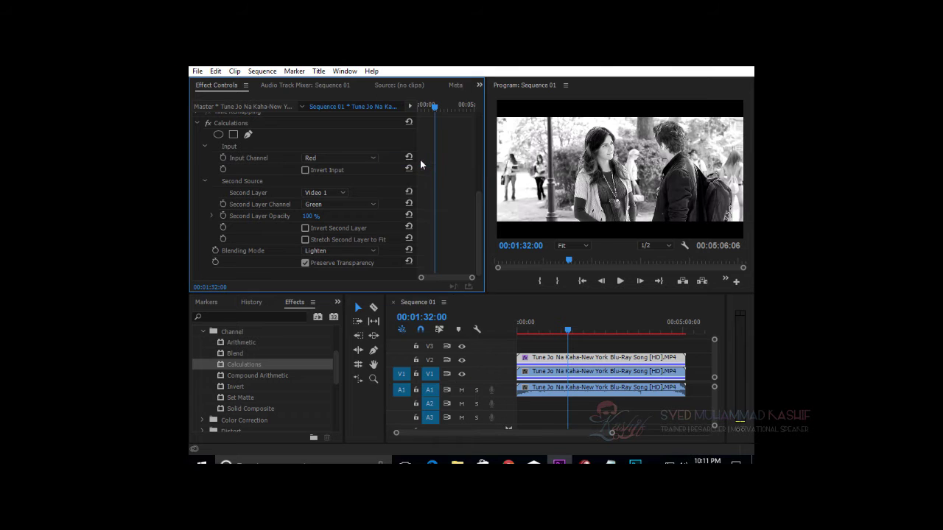
click(324, 251)
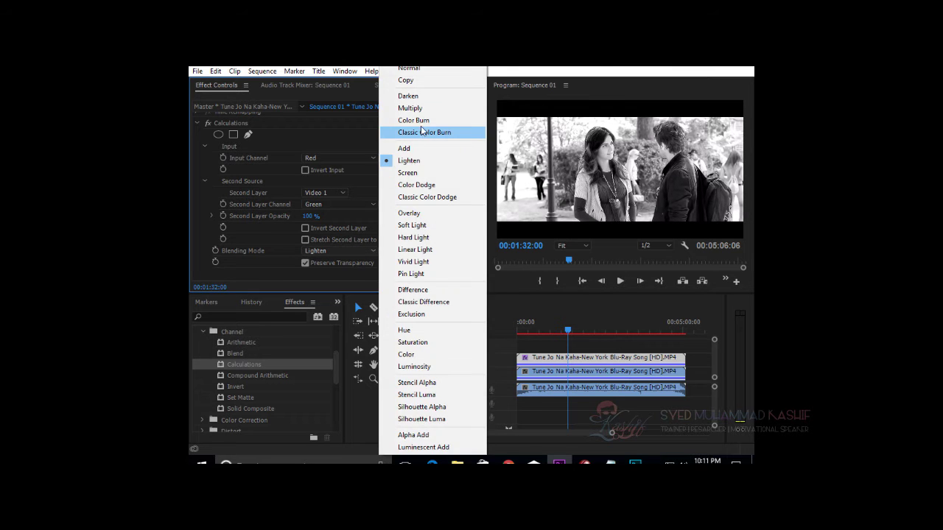
click(421, 122)
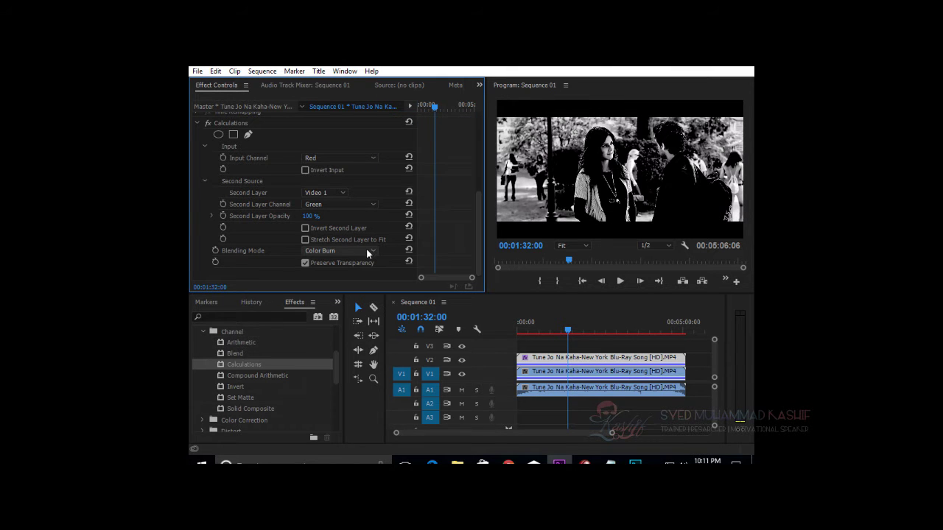
click(367, 251)
click(426, 108)
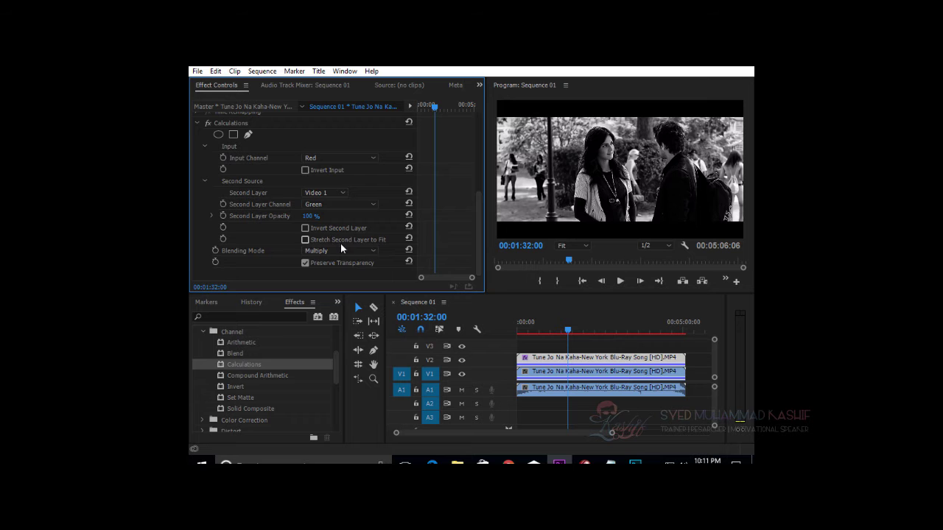
- Set the V2 clip's Opacity blend mode to Screen
scroll(479, 229, up, 10)
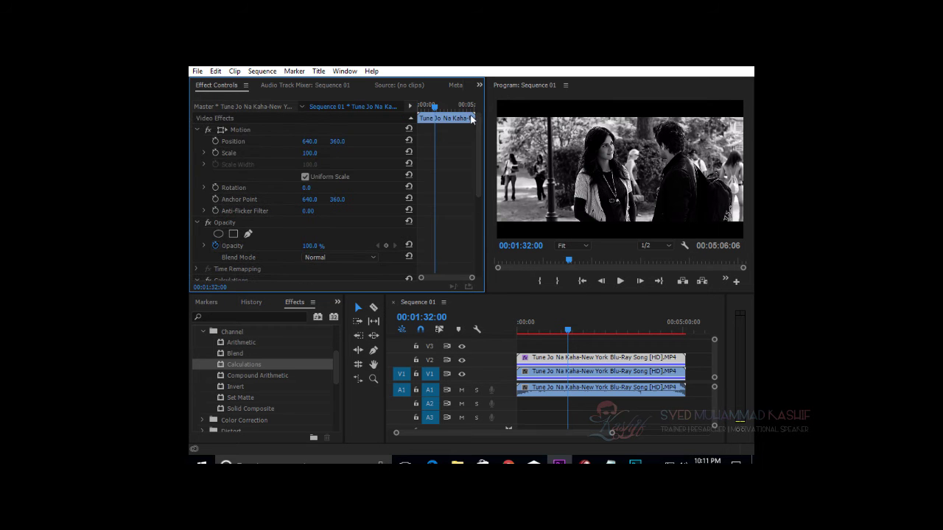
click(243, 223)
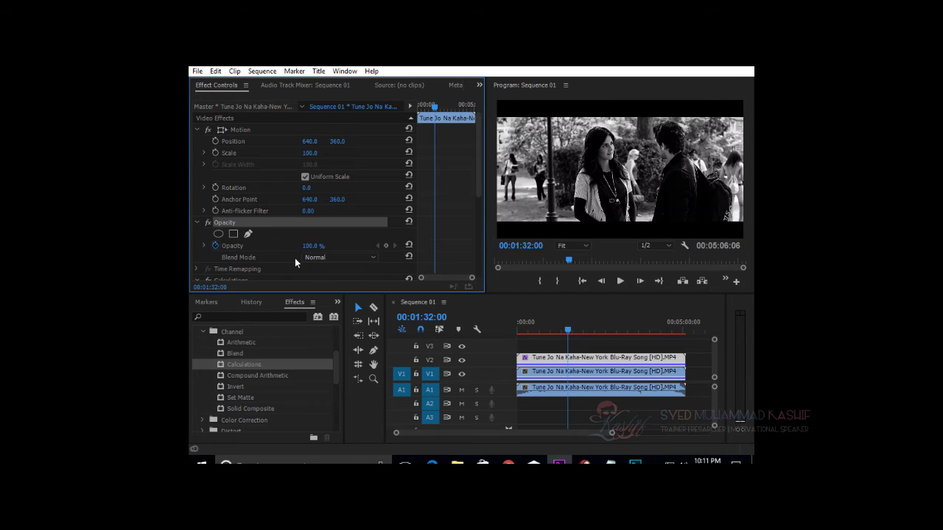
click(341, 257)
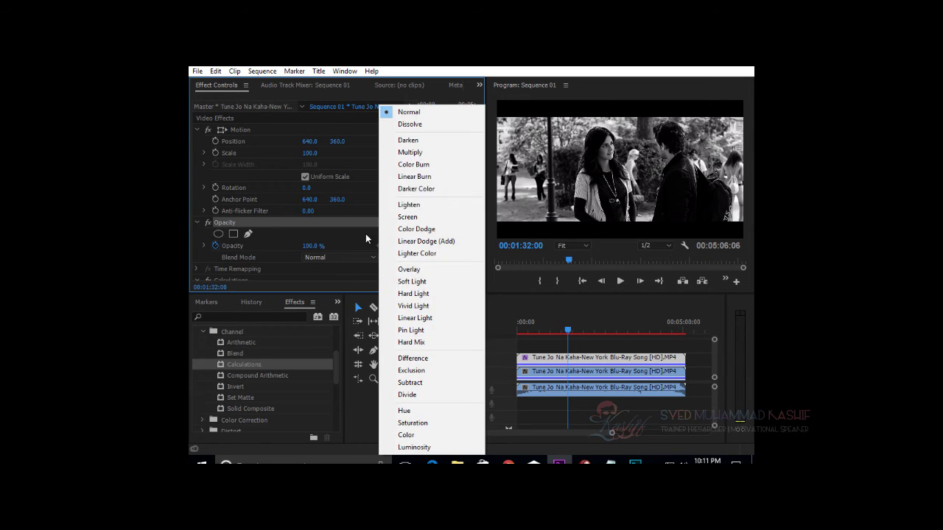
click(412, 217)
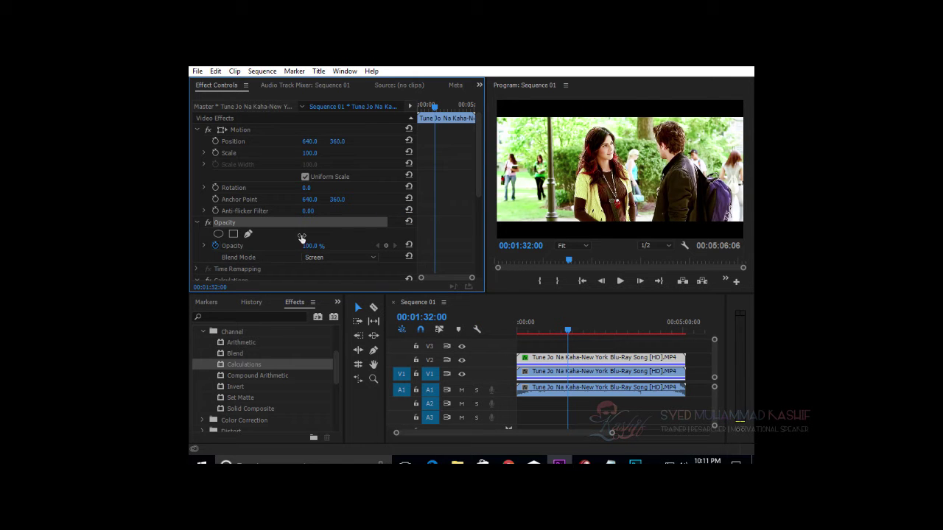
- Toggle the Calculations effect off and on twice to compare the picture with and without it
scroll(213, 240, down, 1)
click(206, 259)
click(207, 259)
click(206, 259)
click(207, 260)
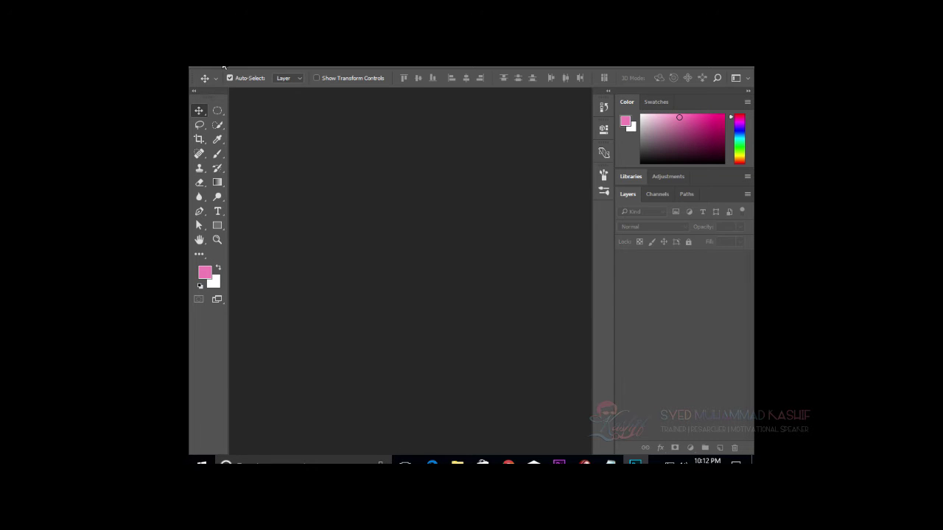
- Switch to Photoshop and create a new 5 x 7 inch portrait document at 300 pixels/inch with a white background
click(242, 65)
click(241, 65)
click(224, 65)
click(233, 73)
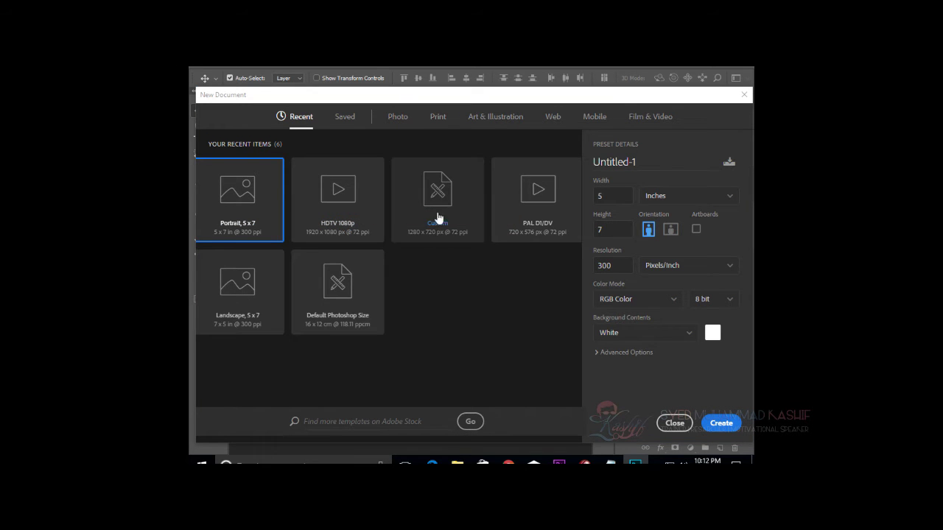
double_click(351, 201)
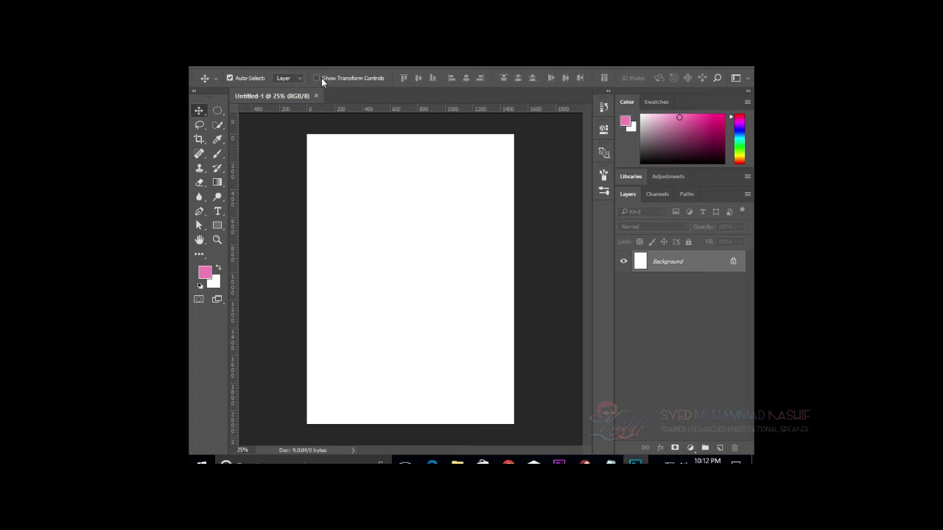
- Locate the Calculations command among Photoshop's image commands
click(244, 66)
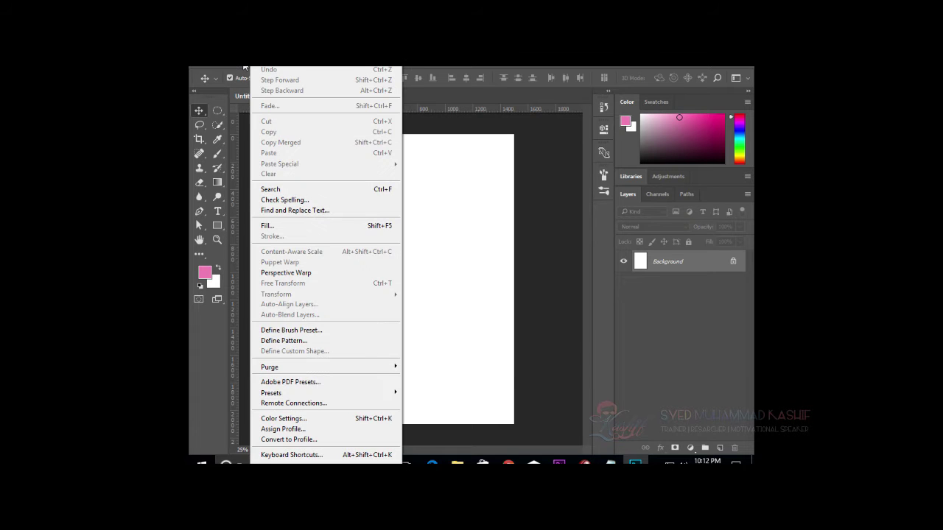
click(269, 67)
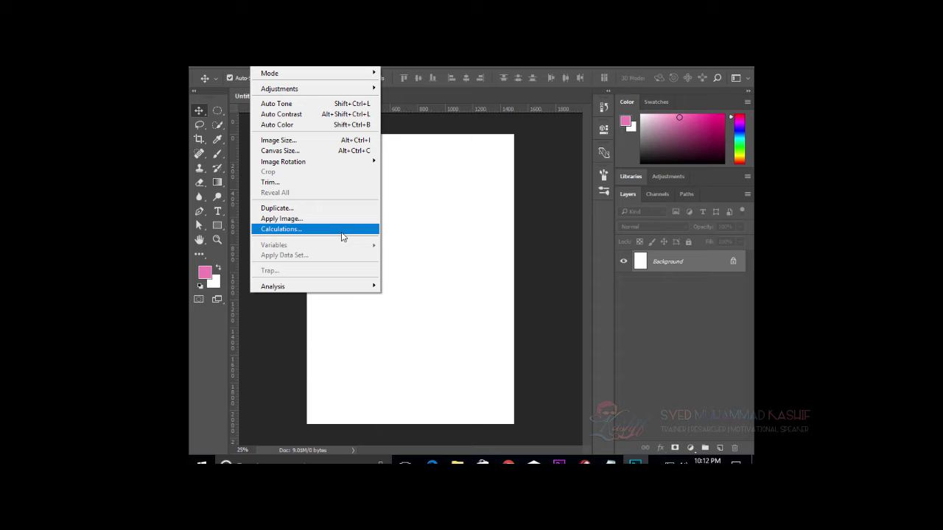
click(469, 242)
- Switch to Premiere Pro, turn off the V2 clip's Calculations effect, and export the current frame to the Desktop as a JPEG
key(alt+Tab)
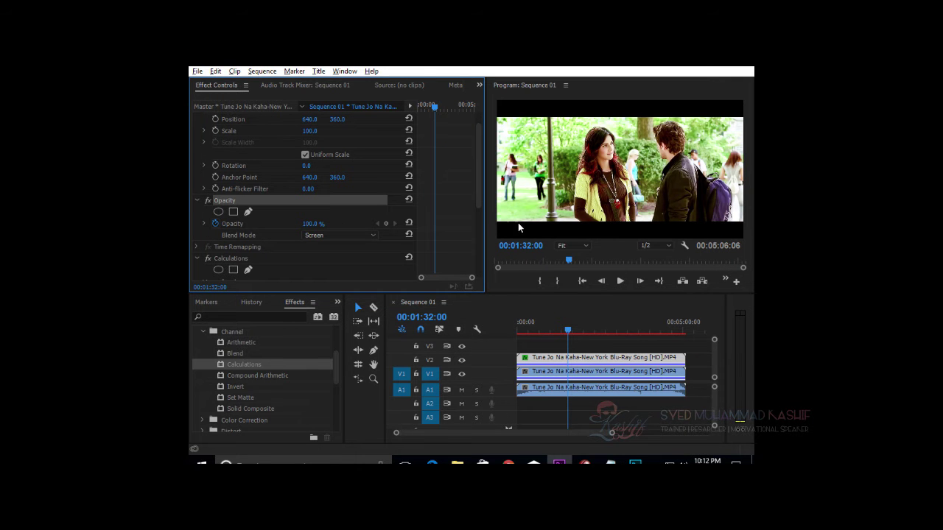
click(209, 259)
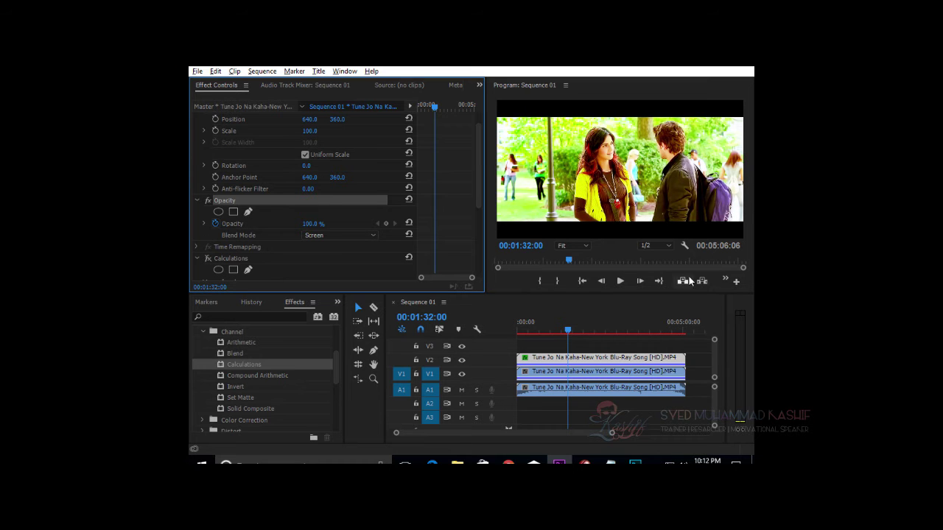
click(726, 280)
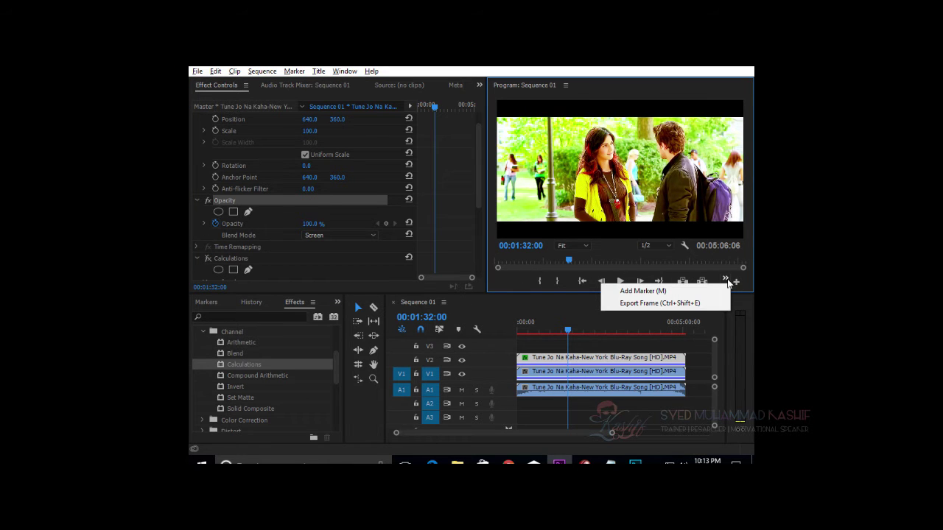
click(707, 303)
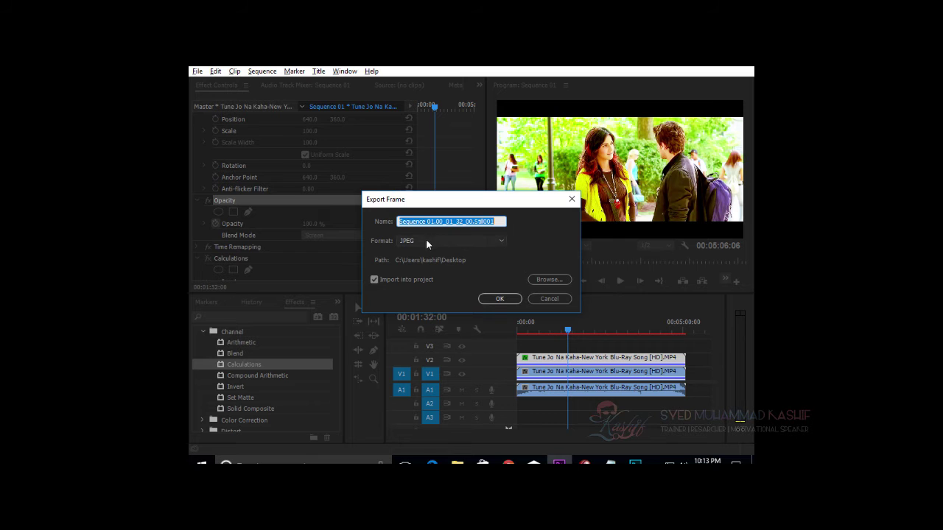
click(499, 299)
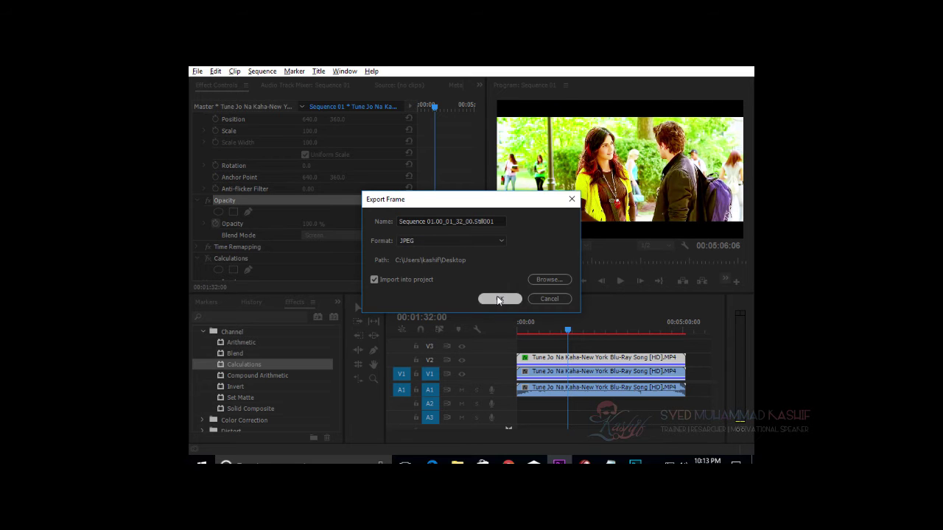
- Switch to Photoshop, open Sequence 01.00_01_32_00.Still001.jpg from the Desktop, and duplicate its Background layer
key(alt+Tab)
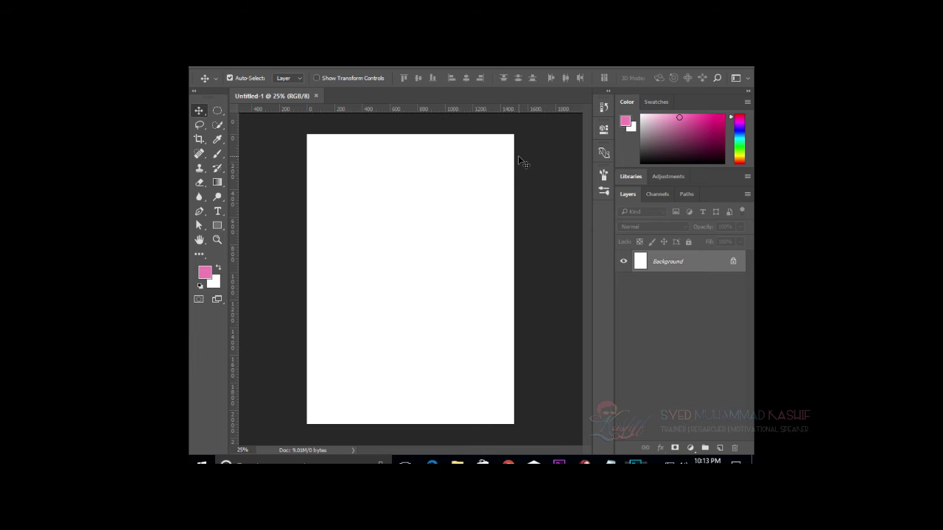
click(221, 63)
click(238, 85)
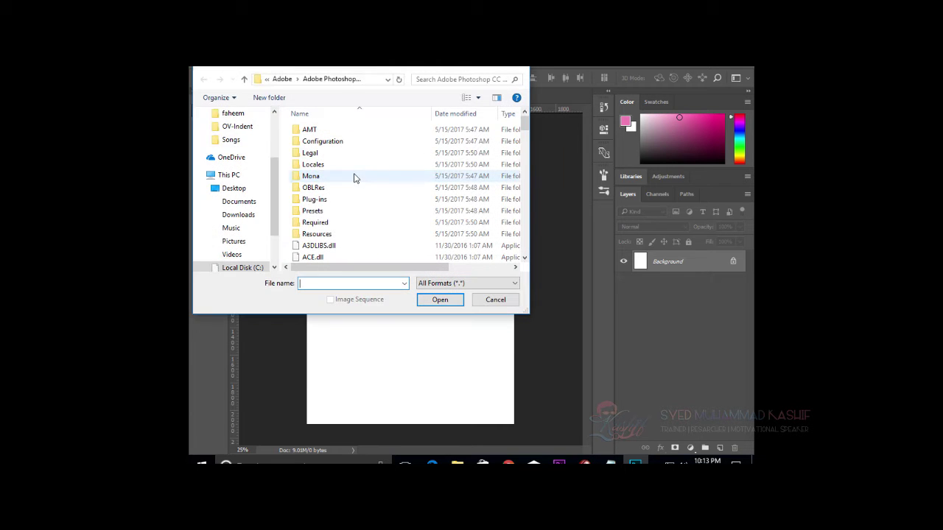
scroll(236, 141, up, 2)
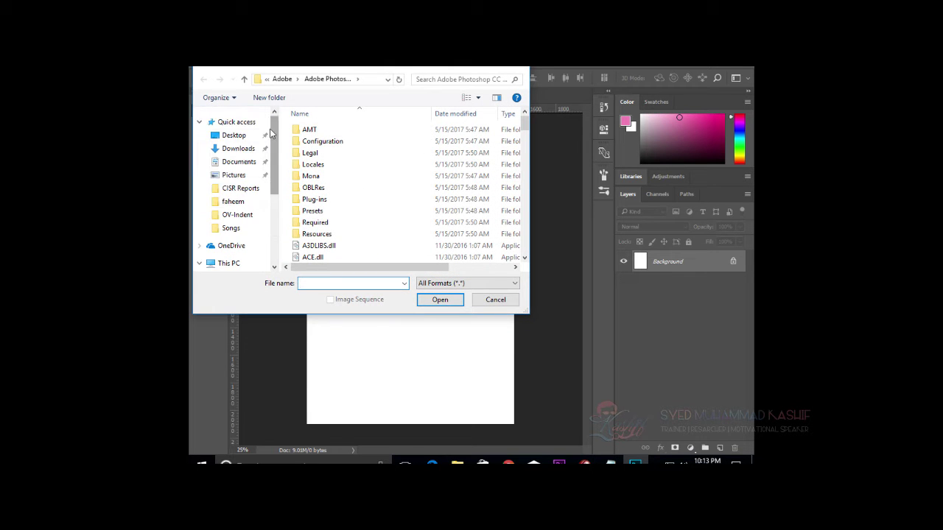
click(233, 136)
double_click(402, 185)
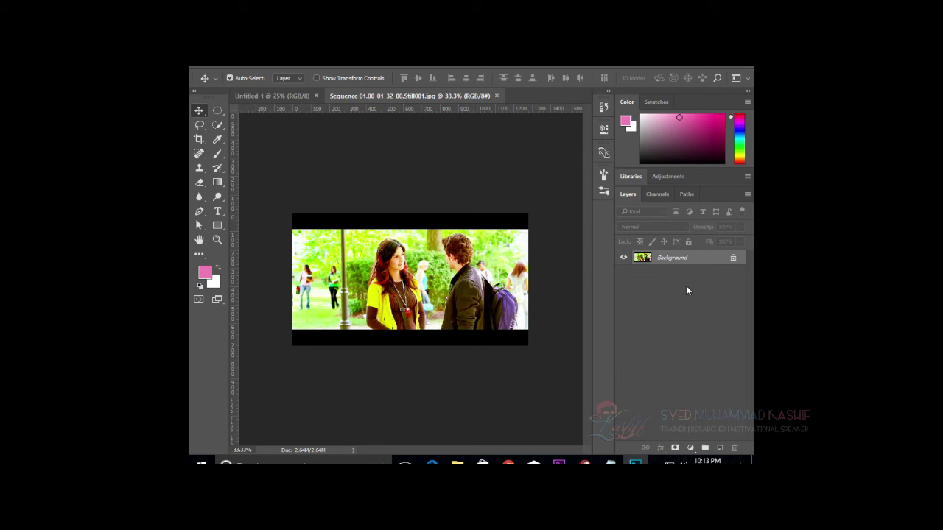
drag(686, 291, 698, 263)
key(ctrl+j)
click(258, 61)
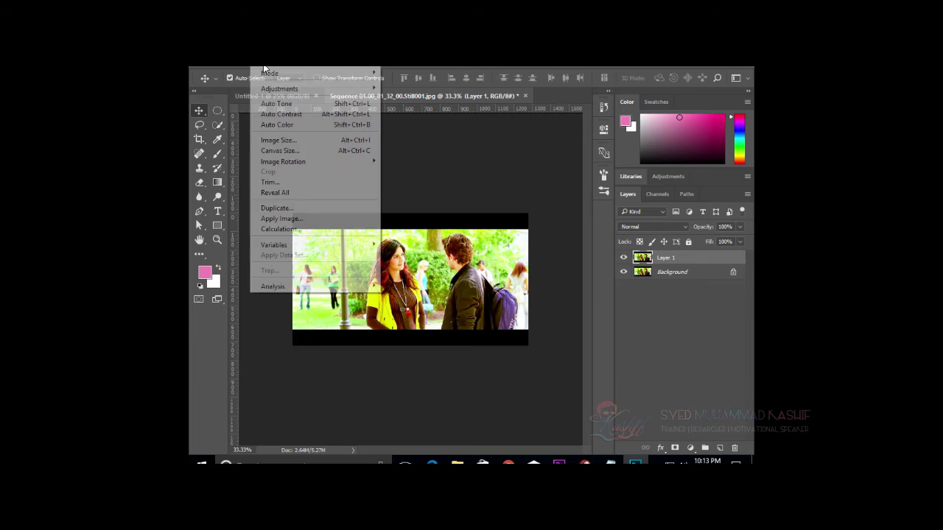
click(324, 219)
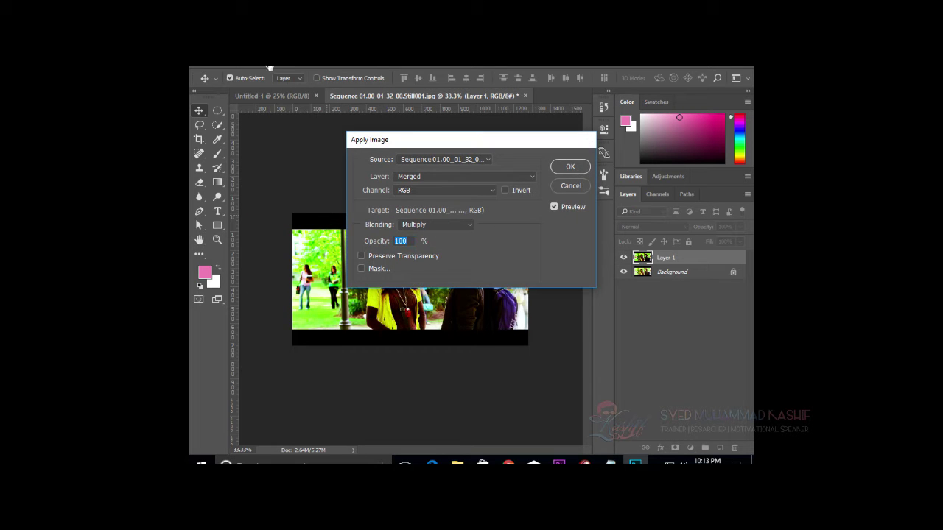
key(Escape)
- Start Calculations on the still and set Source 2 to the Green channel of Layer 1
click(270, 67)
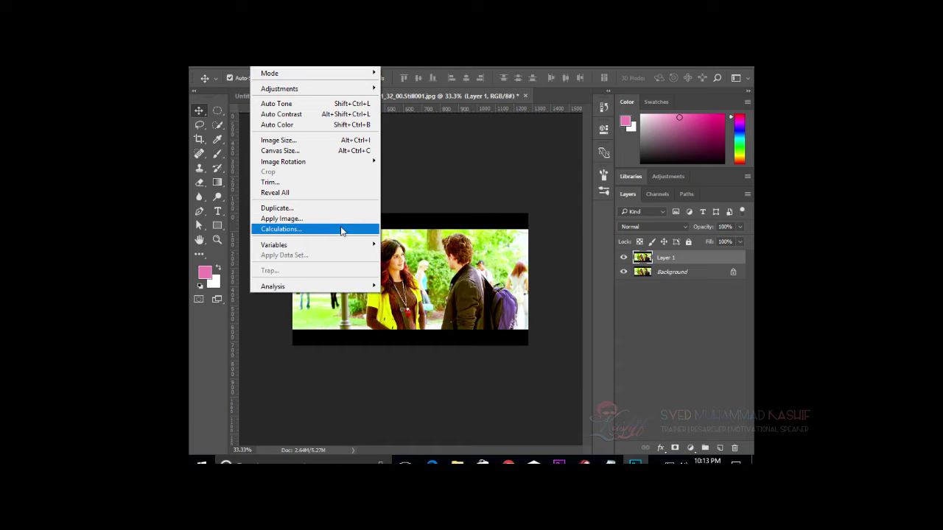
click(341, 229)
drag(477, 131, 648, 76)
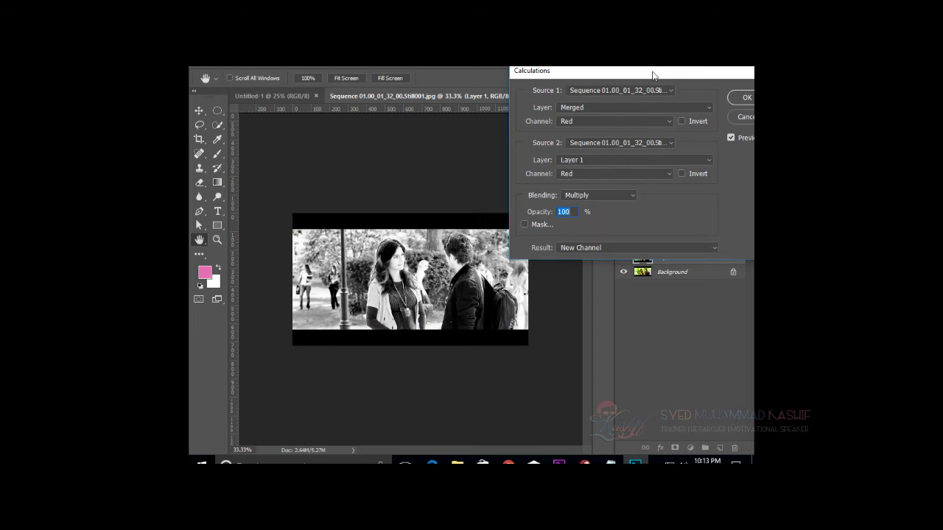
click(611, 122)
click(580, 162)
click(587, 175)
click(589, 201)
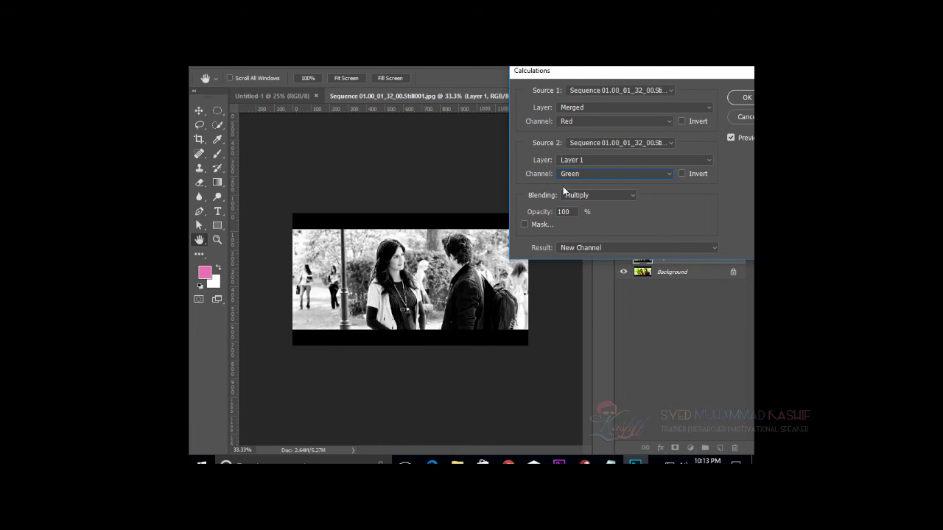
- Switch to Premiere Pro and review the Calculations effect's input and second source settings on the V2 clip
click(599, 195)
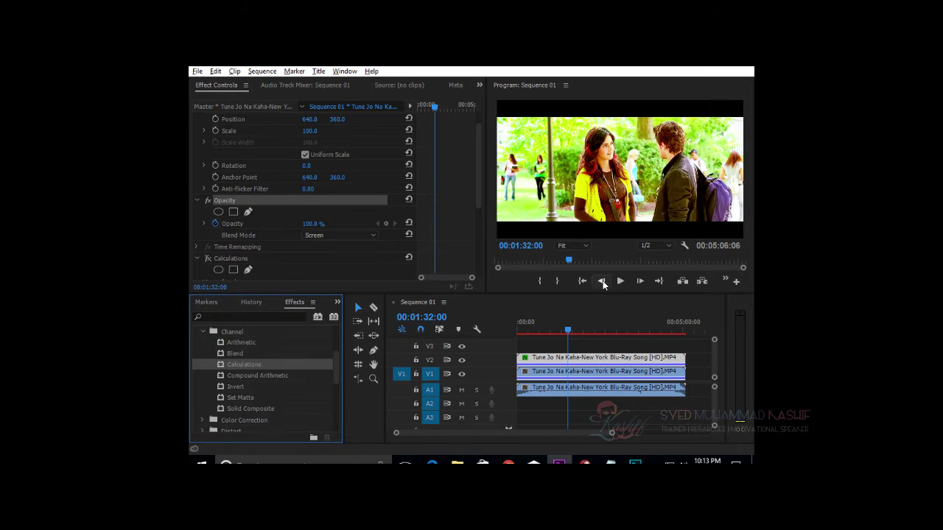
scroll(287, 259, down, 3)
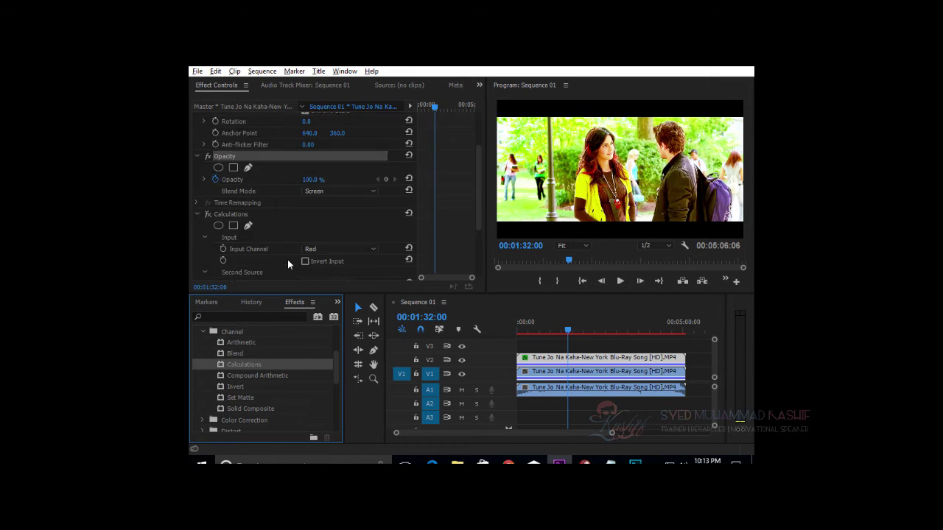
key(alt)
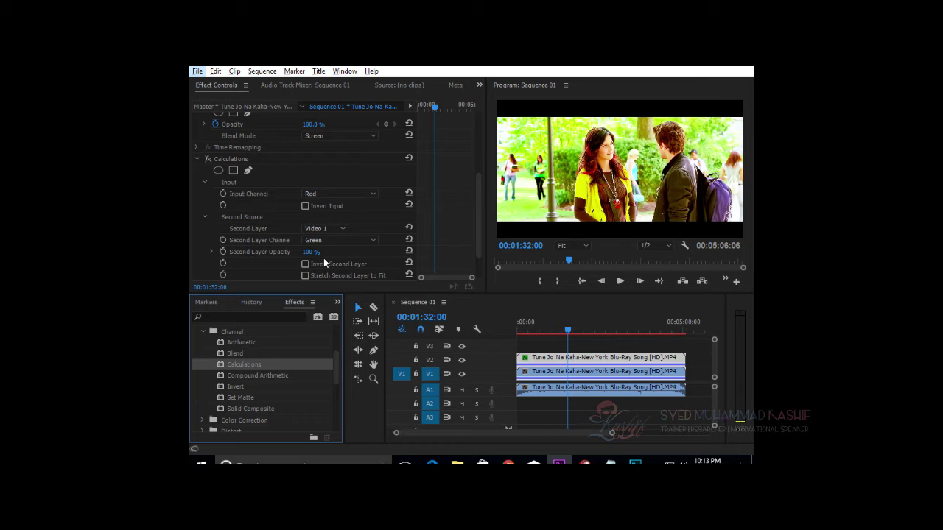
scroll(323, 262, down, 2)
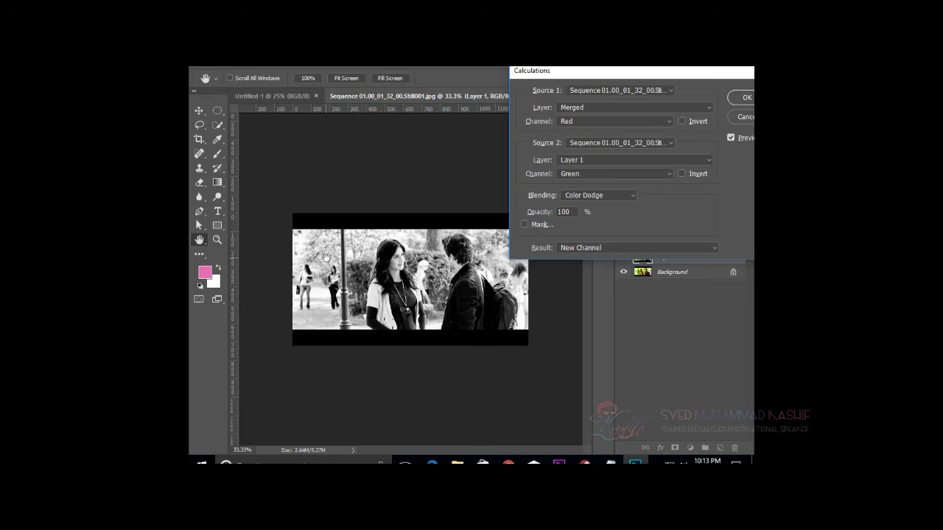
- Back in Photoshop, keep Source 2 on Green, set Calculations' blending to Multiply, and output the result as a new channel
click(599, 175)
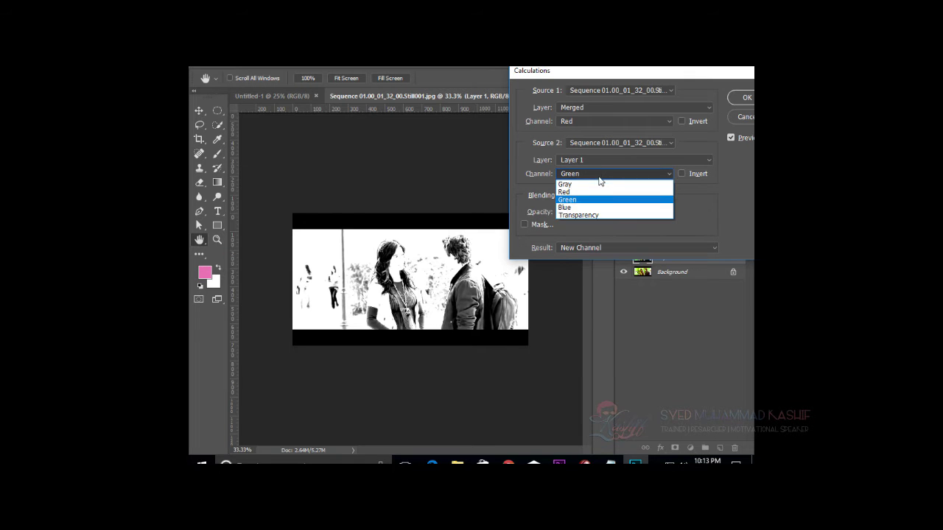
click(589, 197)
click(611, 196)
scroll(610, 205, up, 3)
click(583, 223)
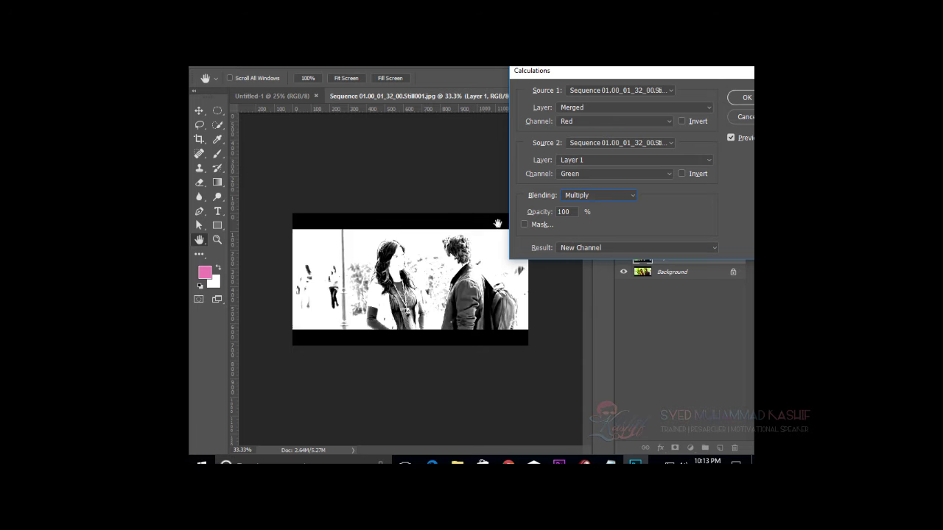
click(746, 99)
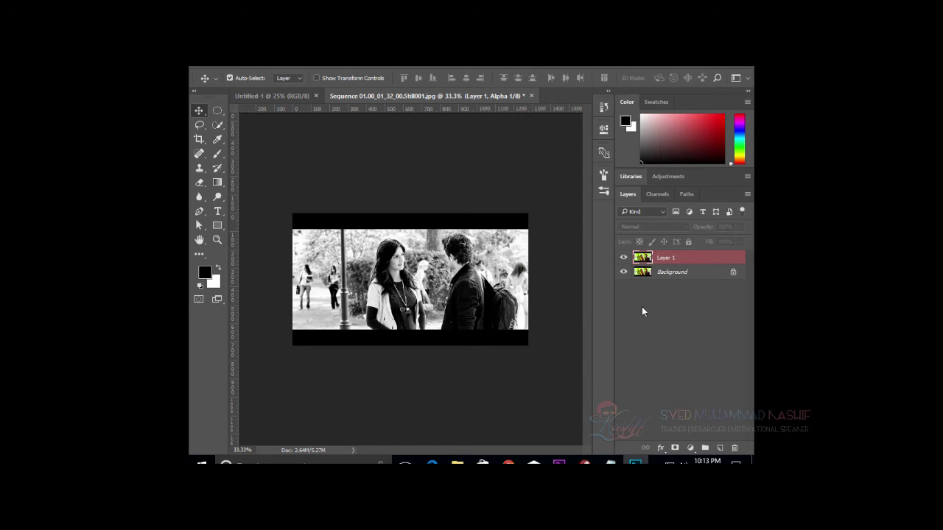
- Return to Layer 1 and set its blend mode to Linear Burn
click(684, 258)
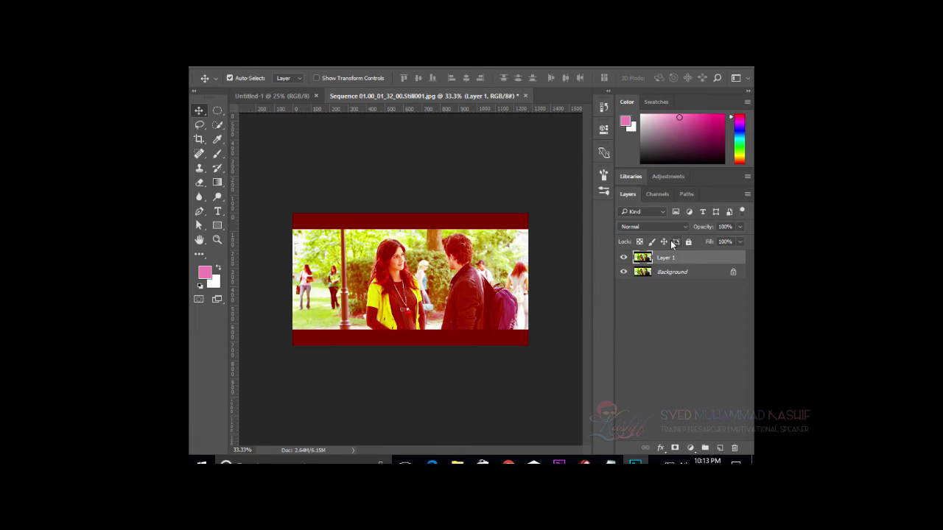
click(668, 227)
click(656, 275)
- Copy the entire Alpha 1 channel and paste it as a new layer above Layer 1
click(658, 194)
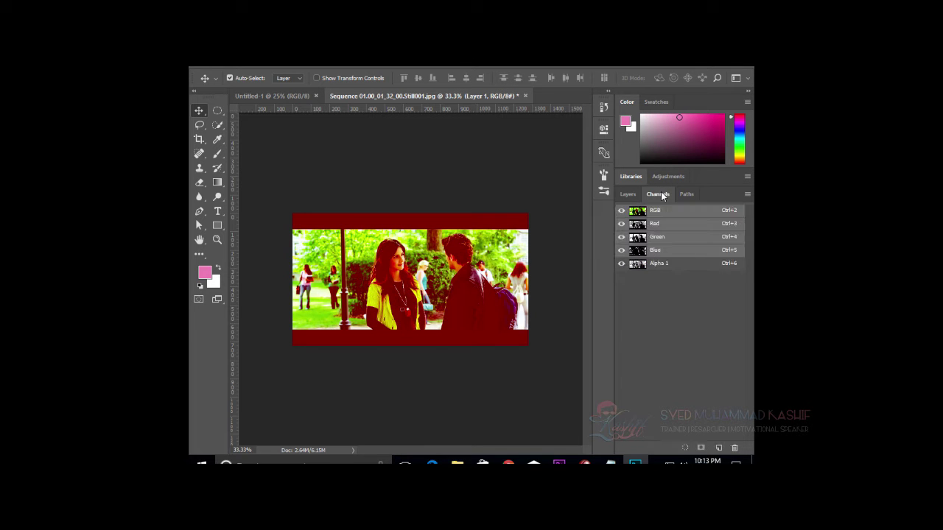
click(661, 266)
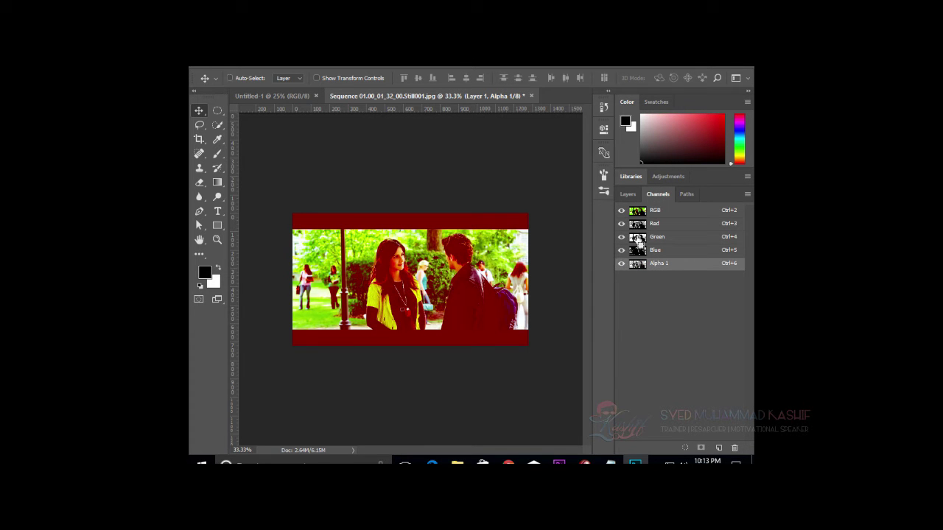
ctrl+click(636, 241)
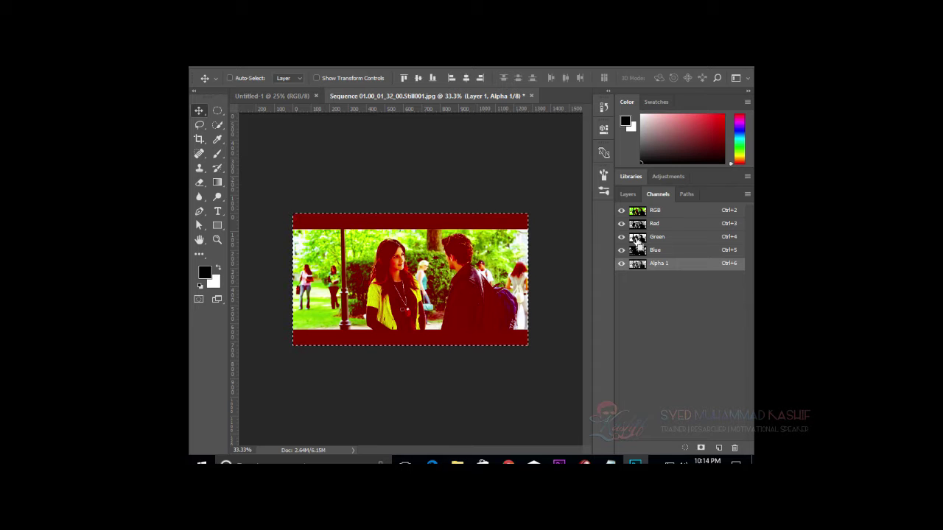
click(628, 194)
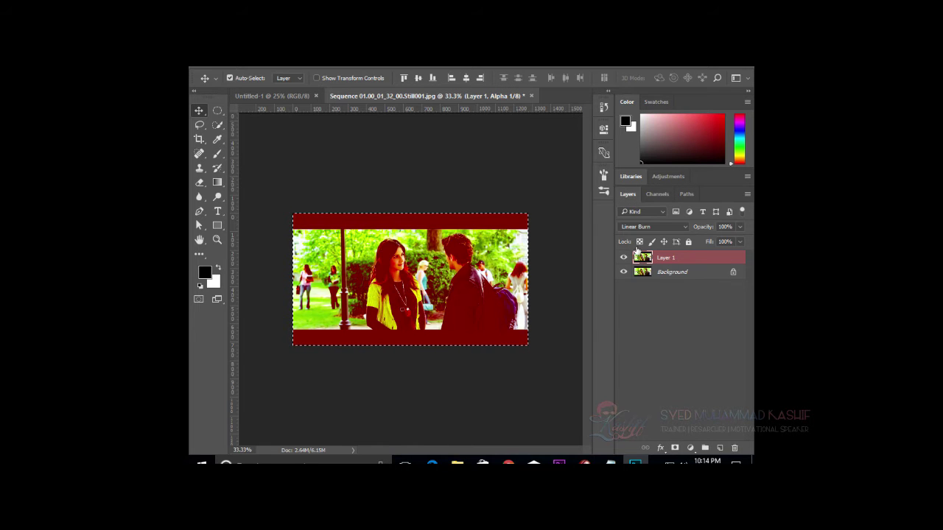
click(719, 448)
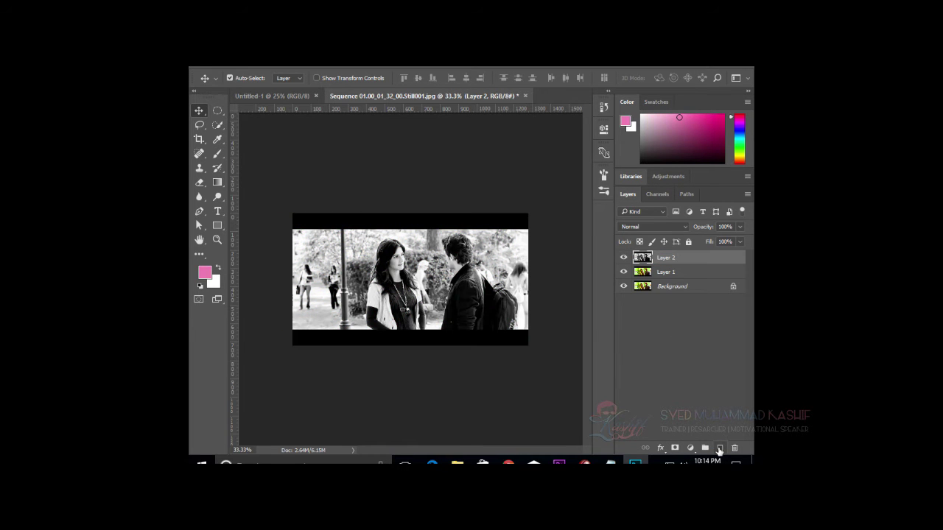
- Try Multiply, Darker Color and other blend modes on the pasted grayscale layer, and set it to Screen
click(650, 223)
click(653, 228)
click(653, 228)
click(645, 263)
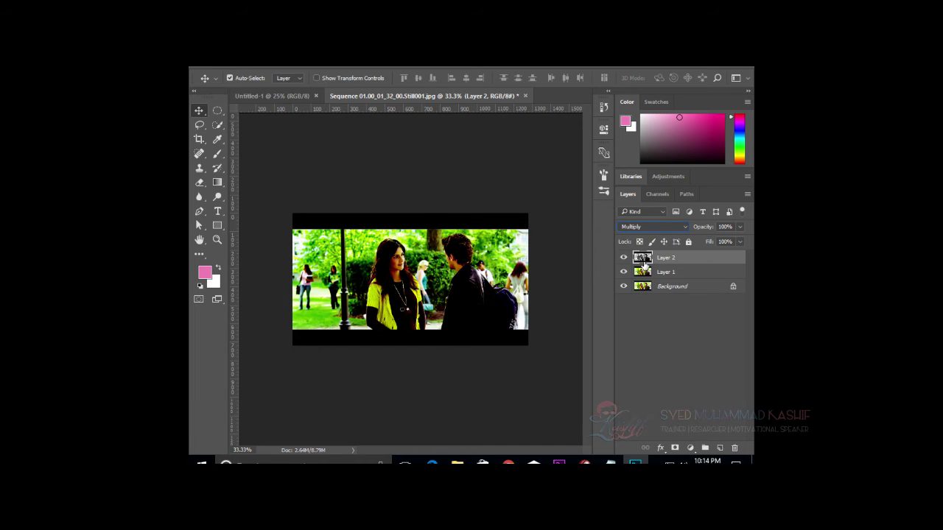
key(Down)
key(Down)
key(Down)
key(Down)
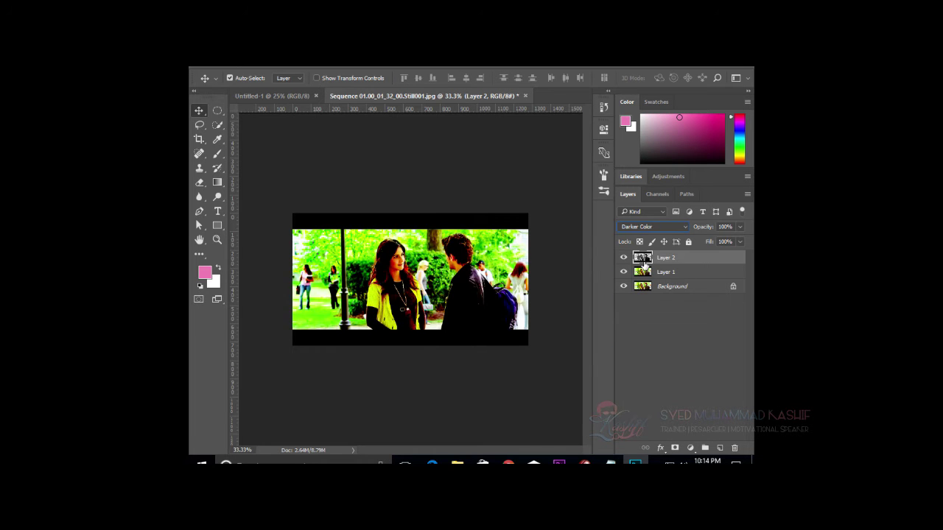
key(Down)
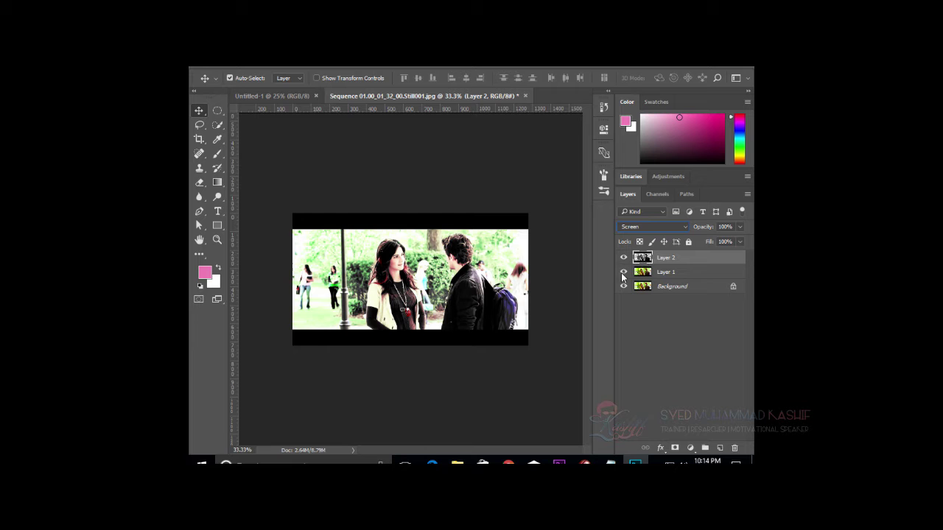
- Switch to Premiere Pro, try RGBA as Calculations' second layer channel, and set it back to Green
key(alt+Tab)
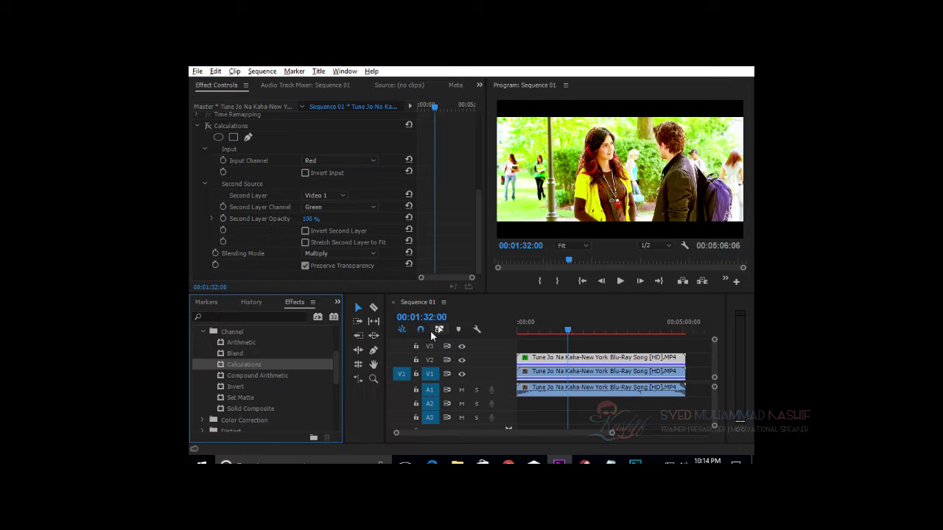
click(339, 207)
click(324, 219)
scroll(394, 212, down, 1)
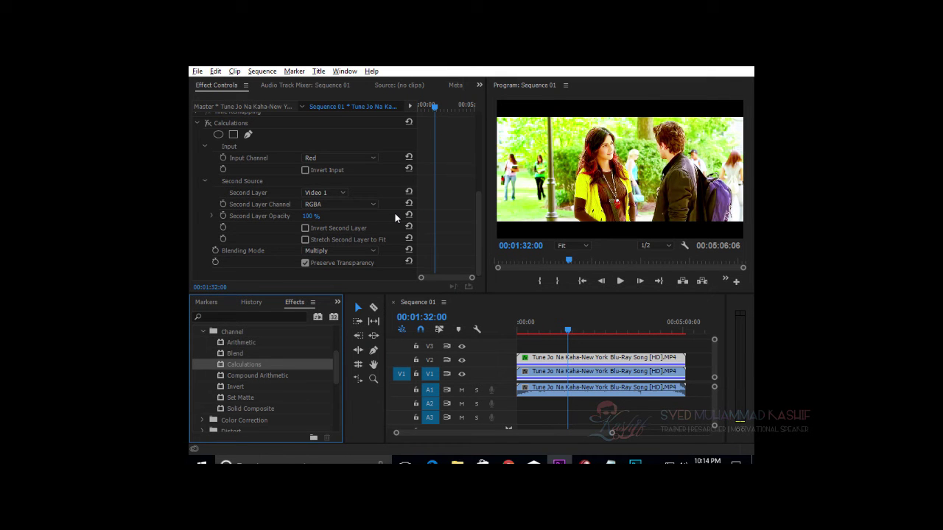
click(358, 205)
click(346, 253)
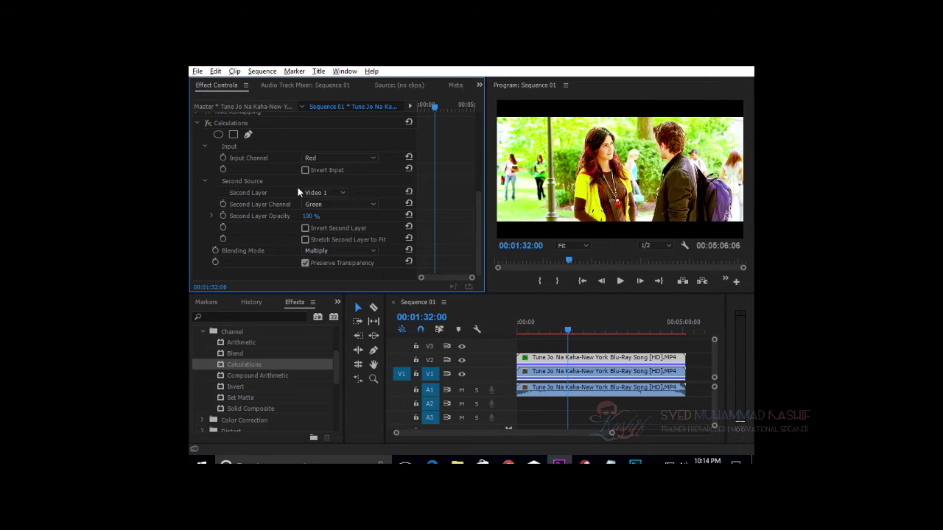
- Toggle the Calculations effect off and on to compare the frame with and without it
drag(479, 219, 472, 162)
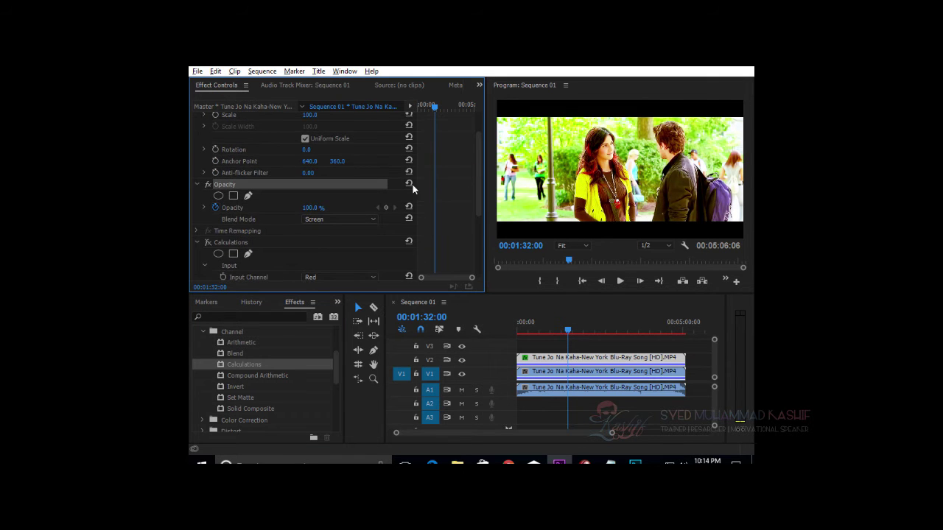
click(209, 243)
click(209, 243)
click(208, 244)
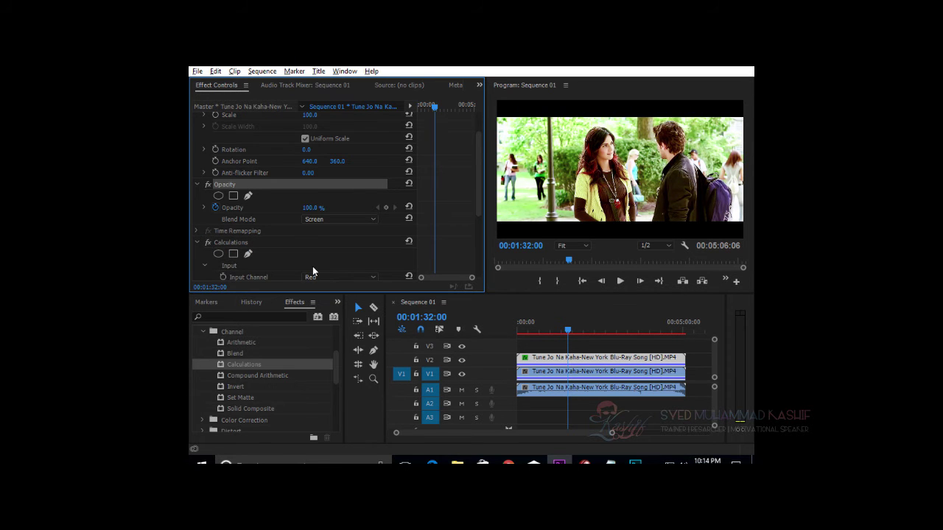
- Switch to Photoshop, fit the exported frame to the view, and compare it with the Premiere Pro frame
key(alt+Tab)
key(alt+Tab)
key(alt+Tab)
key(alt+Tab)
key(alt+Tab)
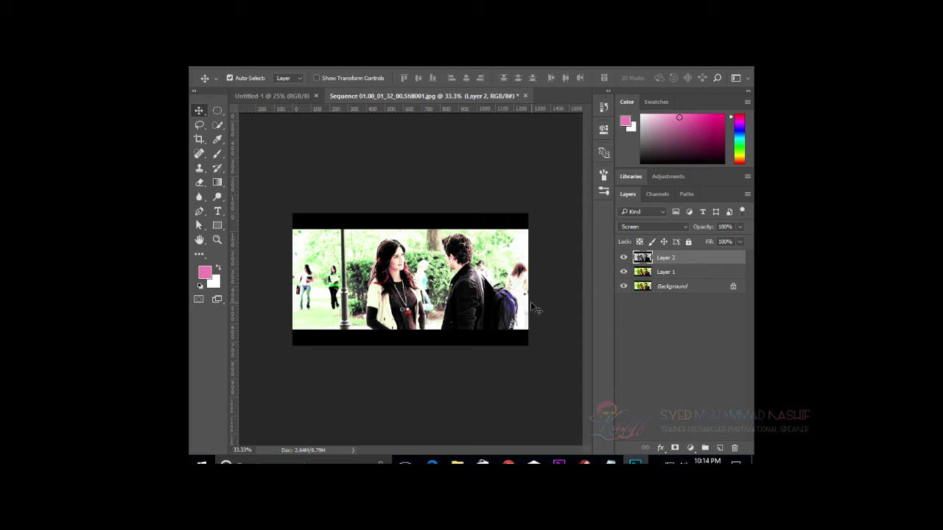
key(ctrl+0)
key(alt+Tab)
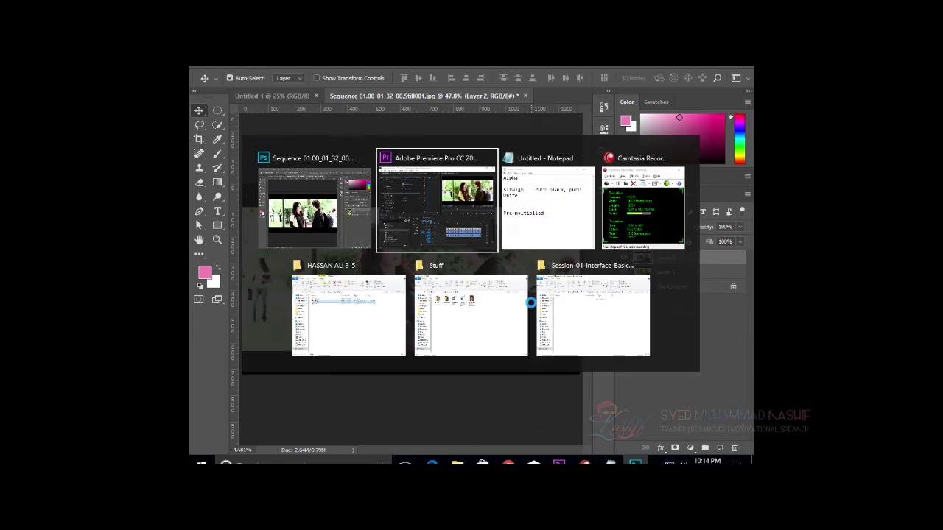
key(alt+Tab)
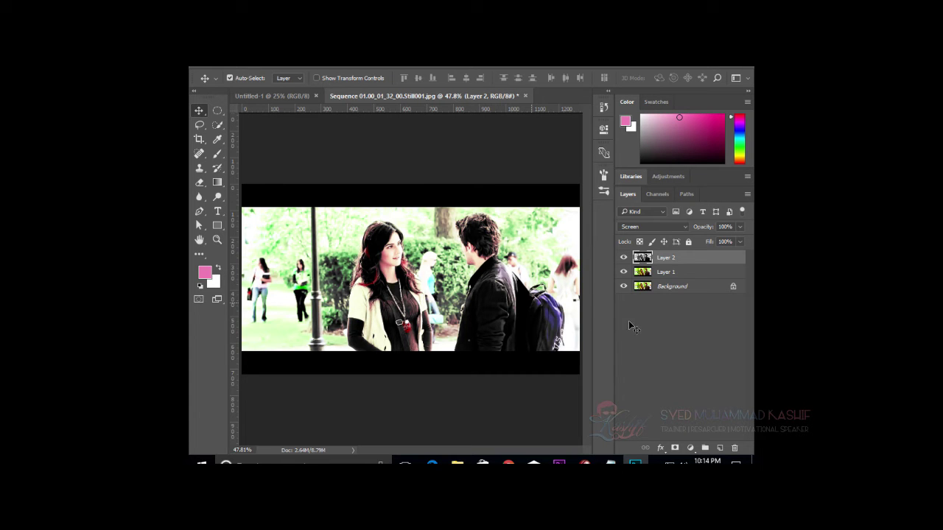
- Set Layer 1's blend mode to Multiply
click(677, 276)
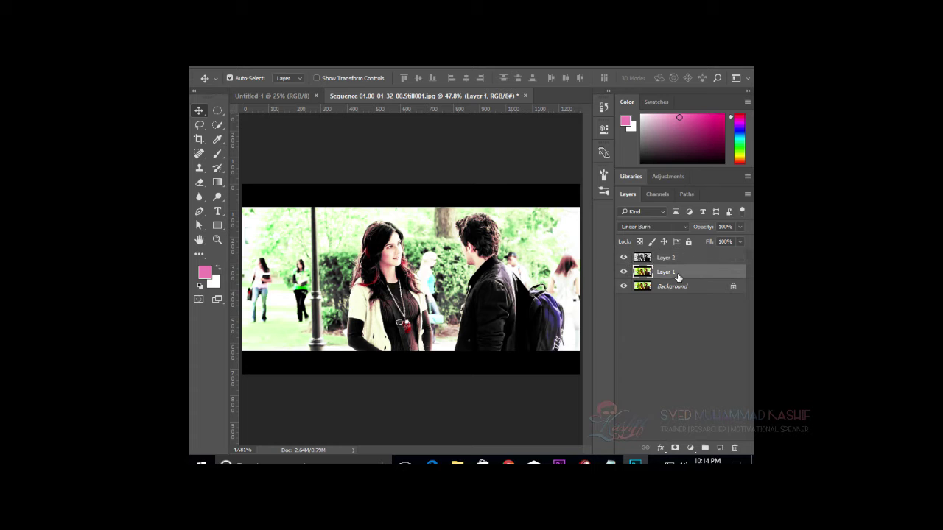
click(665, 228)
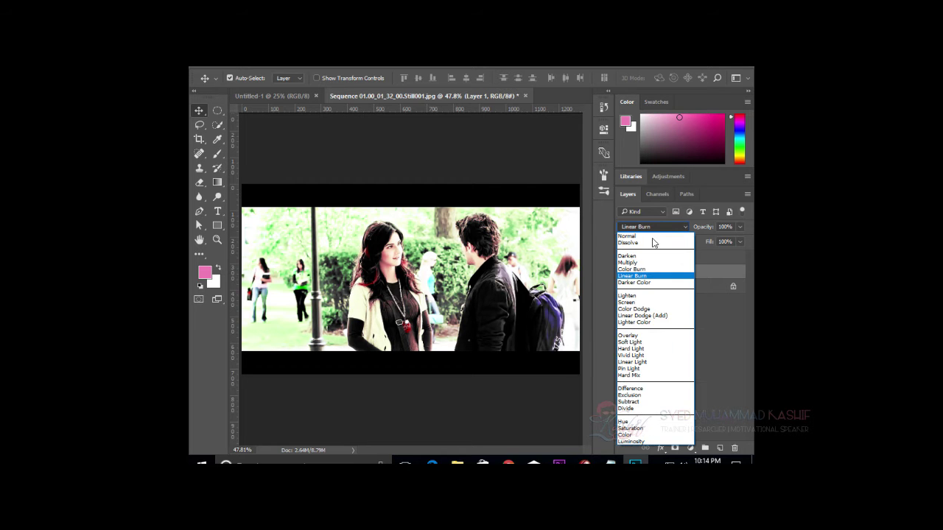
click(640, 266)
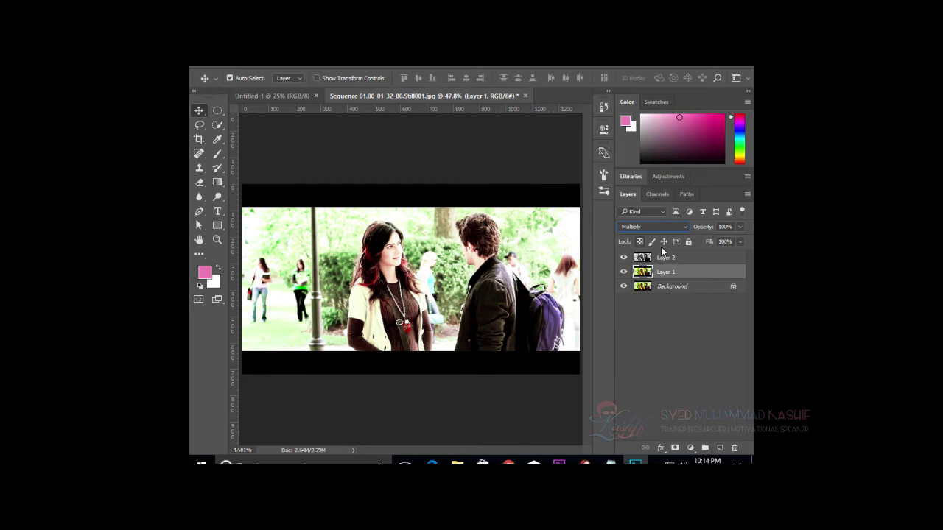
- Select Layer 2, compare the image with the Premiere Pro frame, and lower the layer's opacity to 70%
click(675, 259)
key(alt+Tab)
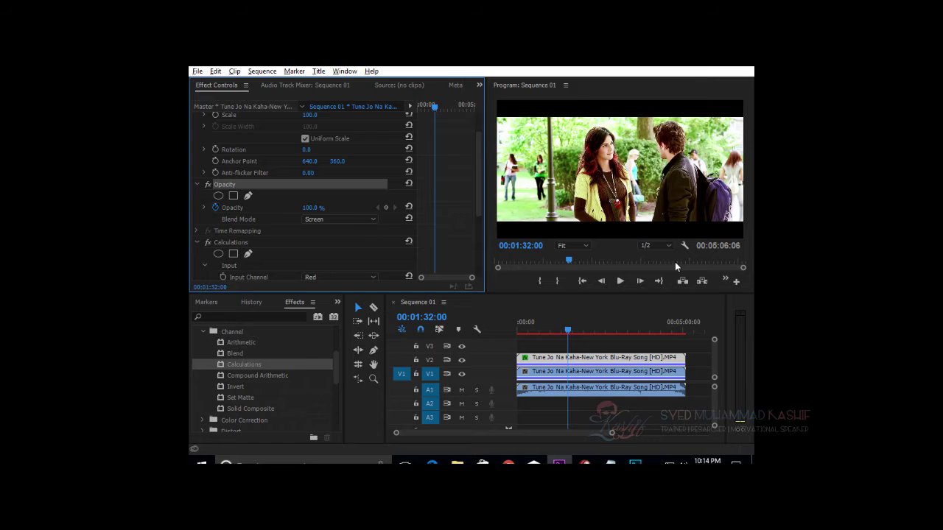
key(alt+Tab)
key(alt+Tab)
key(alt+Tab)
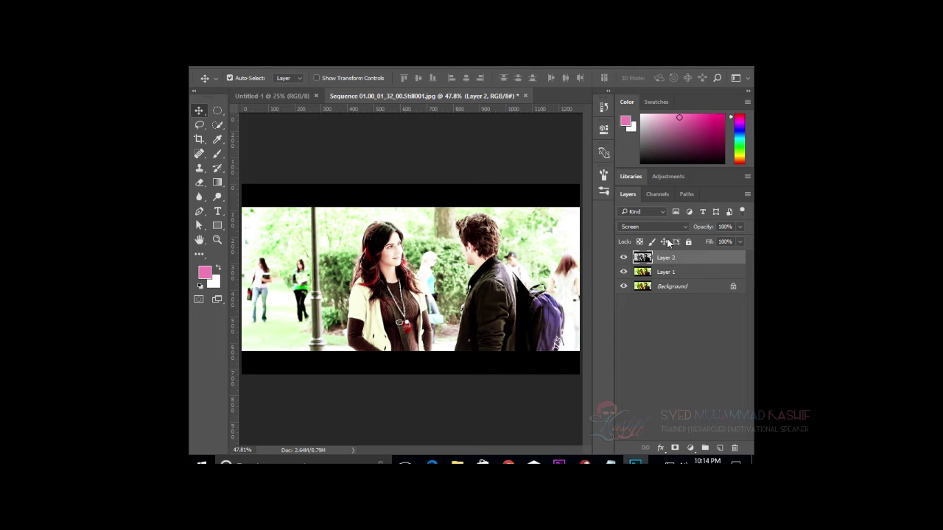
drag(740, 227, 726, 242)
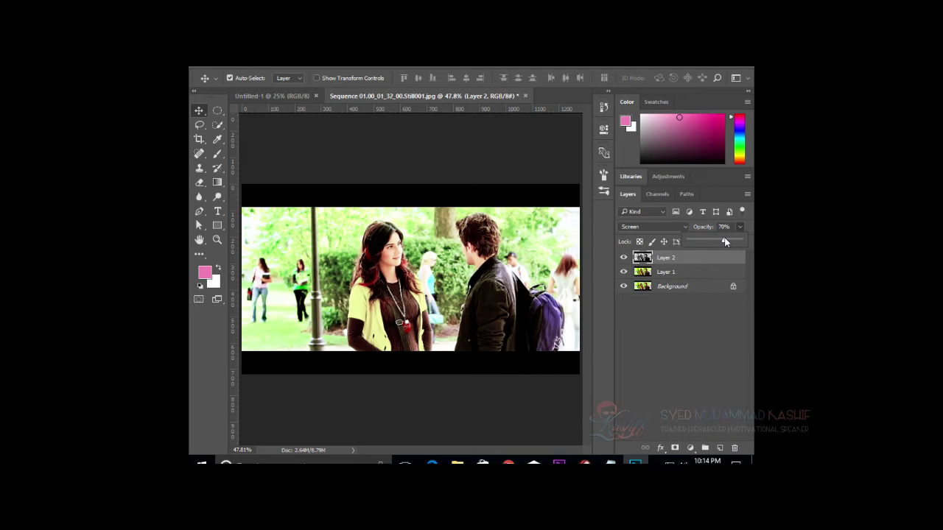
click(679, 352)
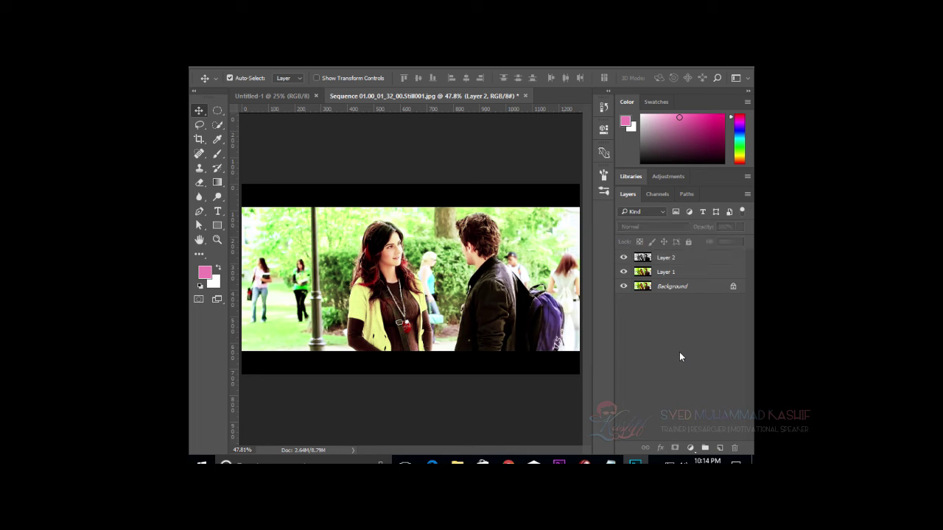
- Switch to Premiere Pro, save the project, and expand the Color Correction effects in place of the Channel effects
key(alt+Tab)
key(alt+Tab)
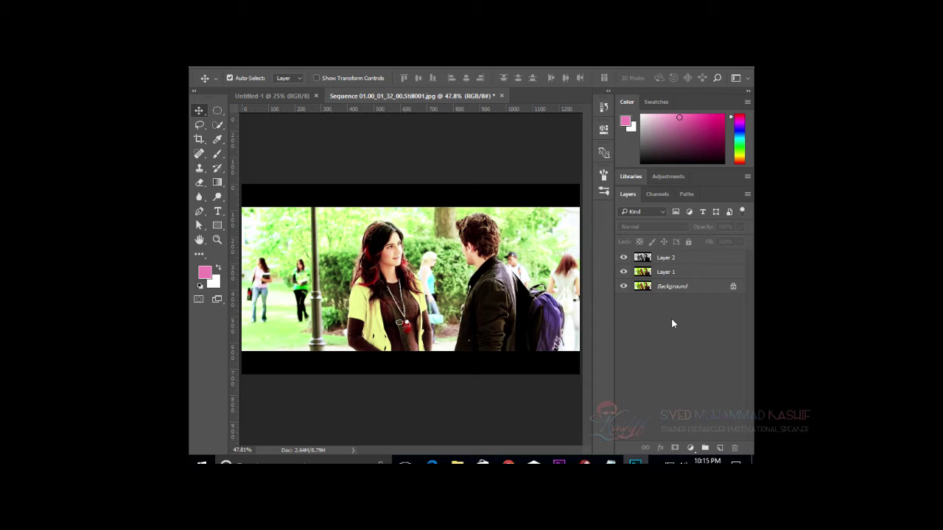
key(alt+Tab)
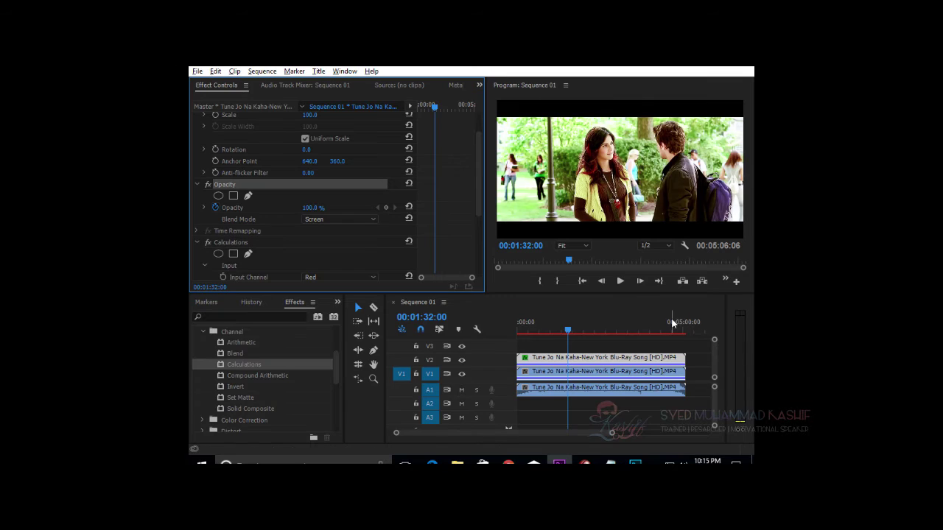
scroll(254, 403, down, 1)
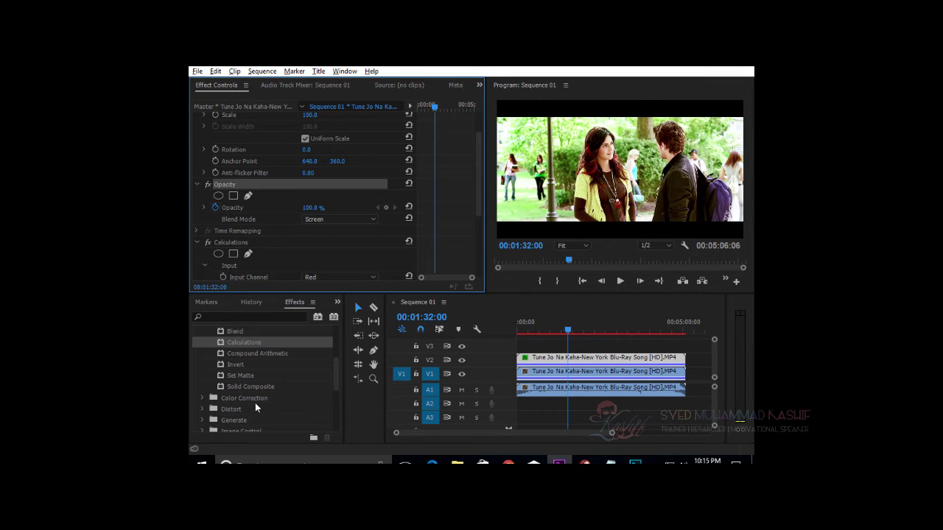
scroll(254, 356, up, 2)
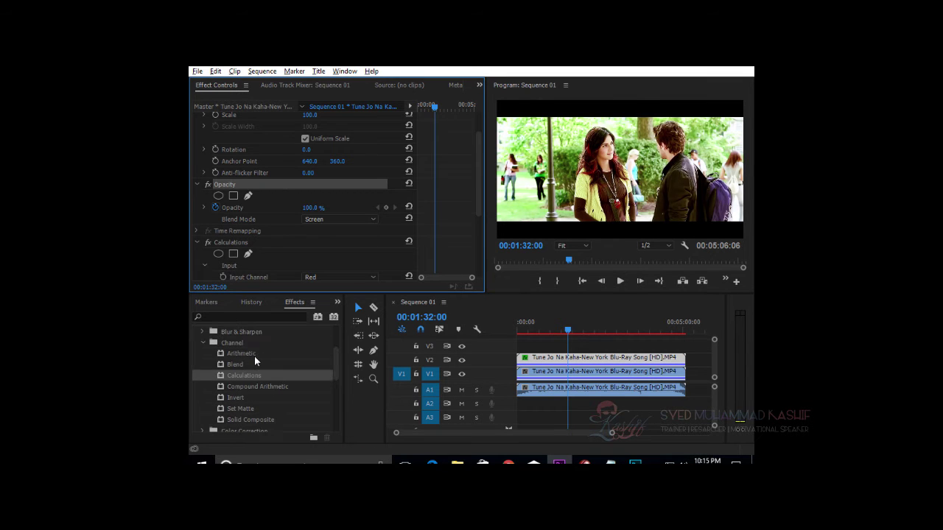
click(204, 343)
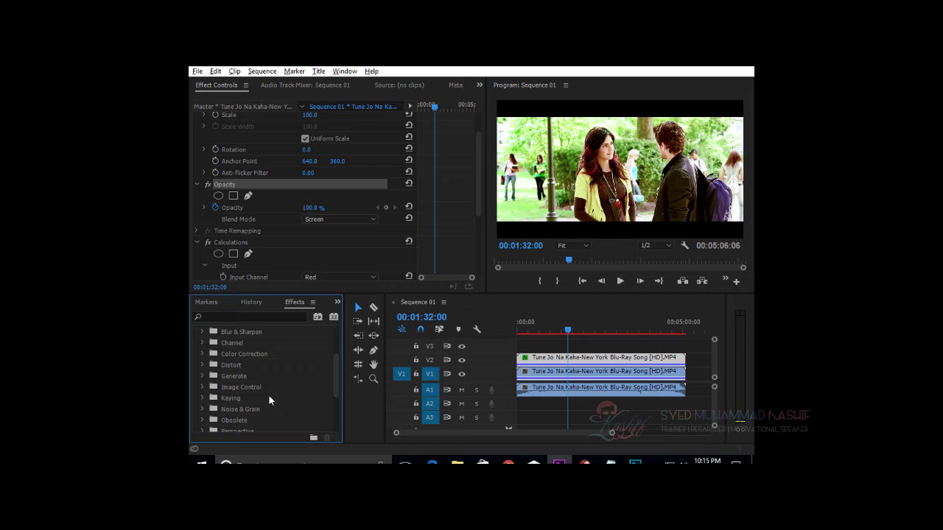
key(ctrl+s)
click(203, 354)
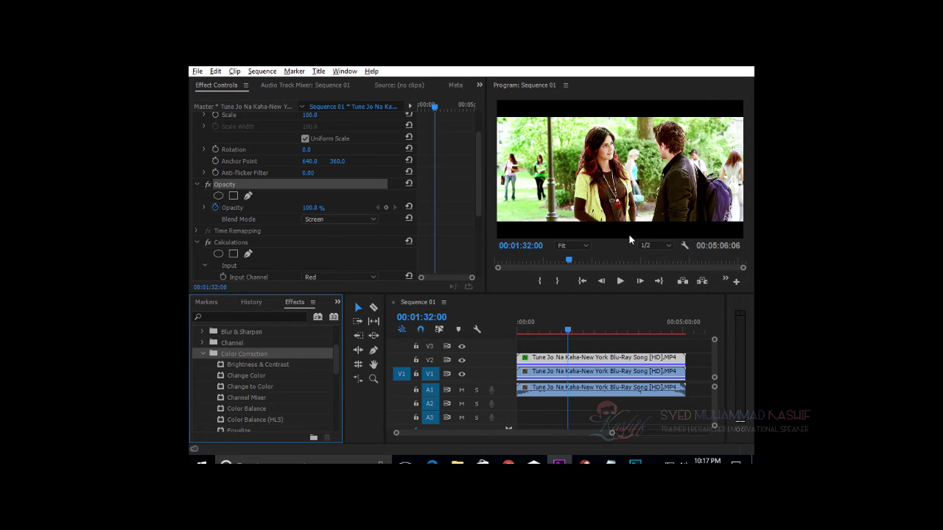
- Delete the song clip on track V2
scroll(260, 378, down, 2)
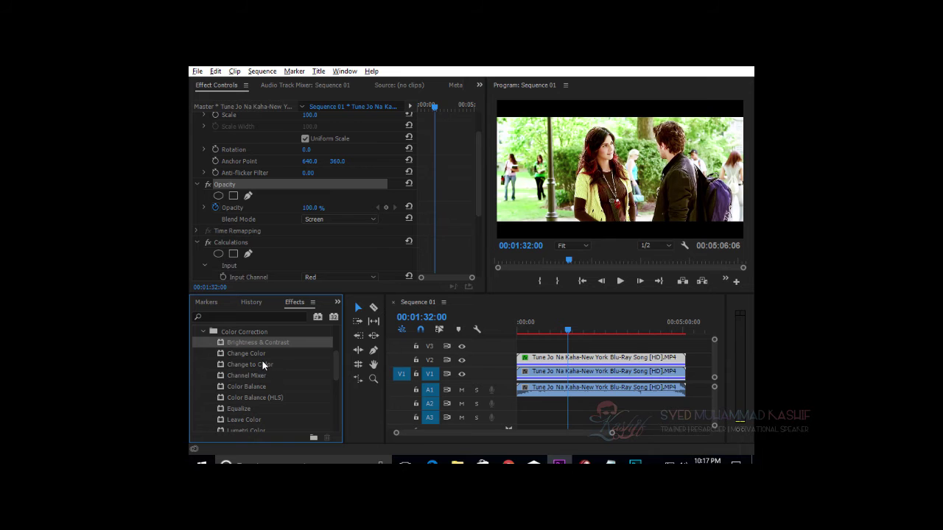
click(618, 360)
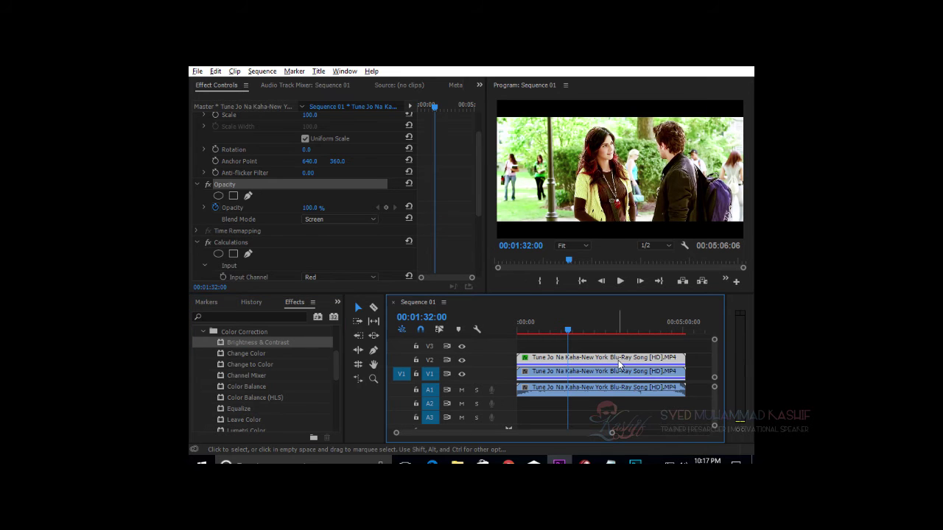
key(Delete)
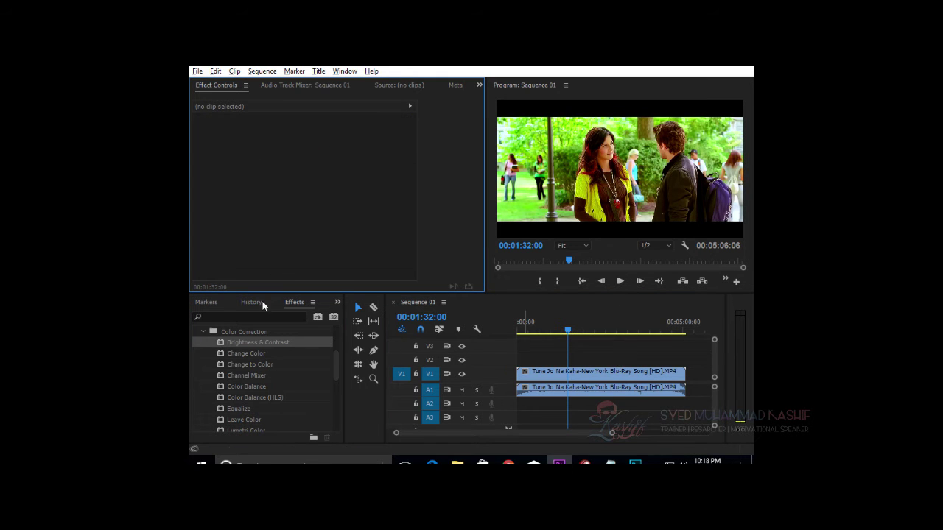
- Apply the Change Color effect to the song clip on V1 and show its settings
click(247, 375)
drag(252, 354, 595, 374)
scroll(254, 208, down, 2)
scroll(254, 209, down, 3)
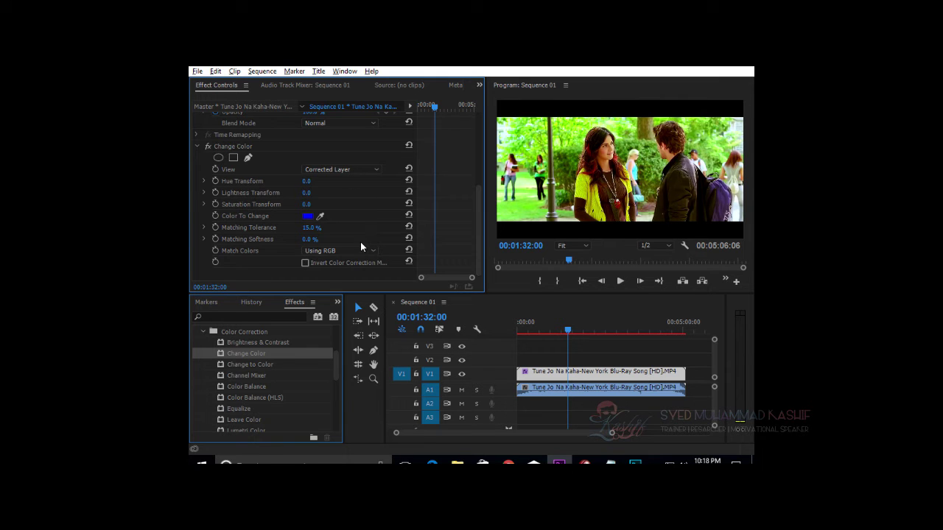
- Set Change Color's Hue Transform to 87, Lightness Transform to 75 and Saturation Transform to 65, keeping the Corrected Layer view
drag(315, 184, 383, 192)
click(337, 169)
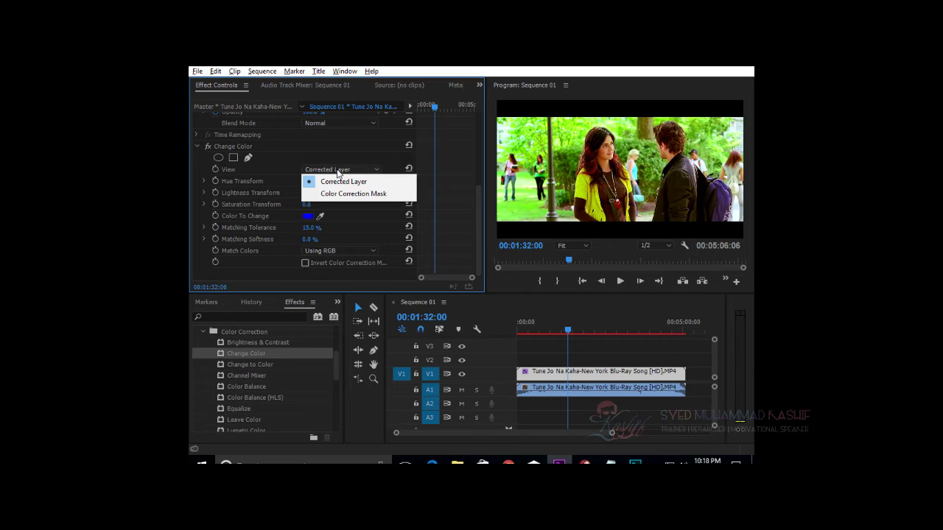
click(336, 170)
mouse_move(308, 192)
mouse_down()
mouse_move(351, 200)
mouse_move(317, 204)
mouse_up()
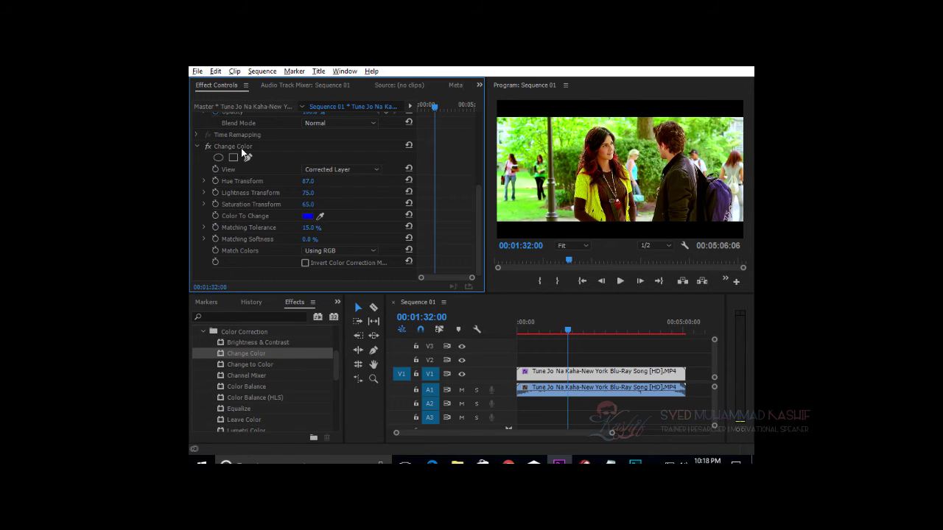
- Copy the Change Color effect from the V1 clip
click(241, 148)
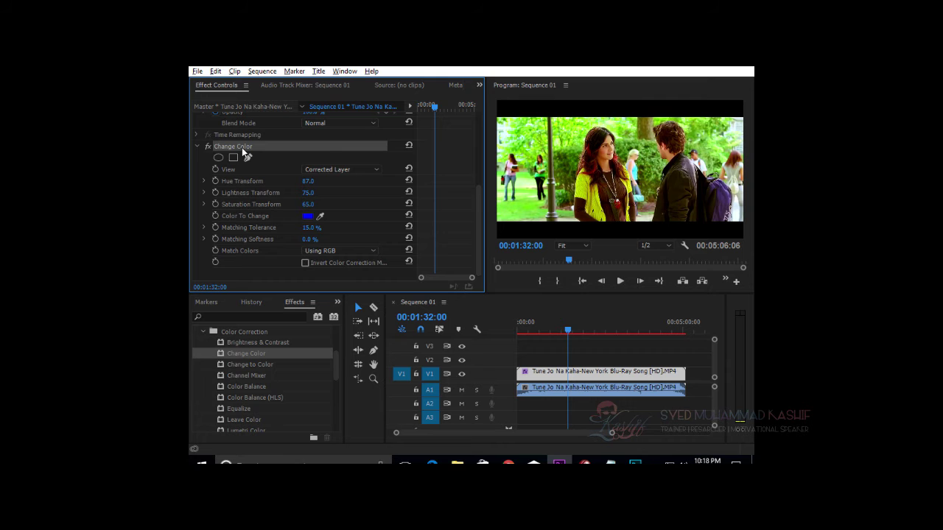
right_click(242, 147)
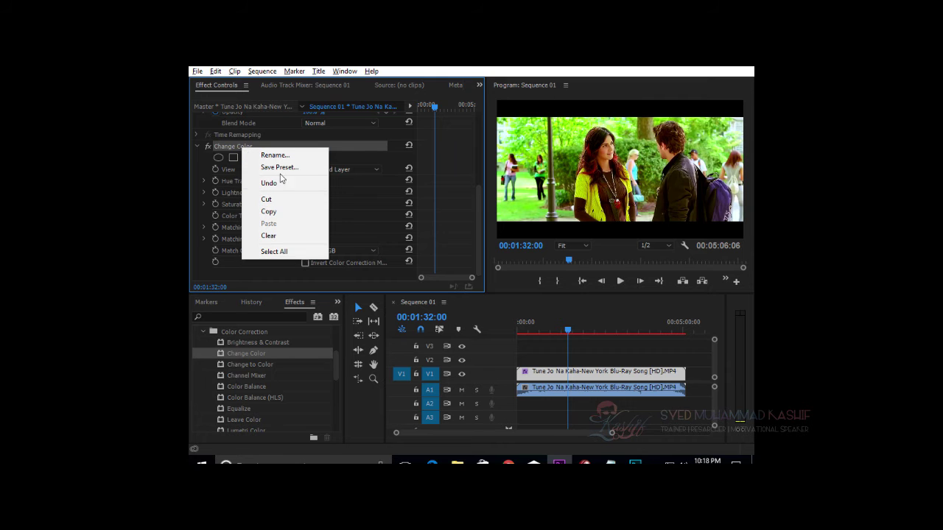
click(299, 215)
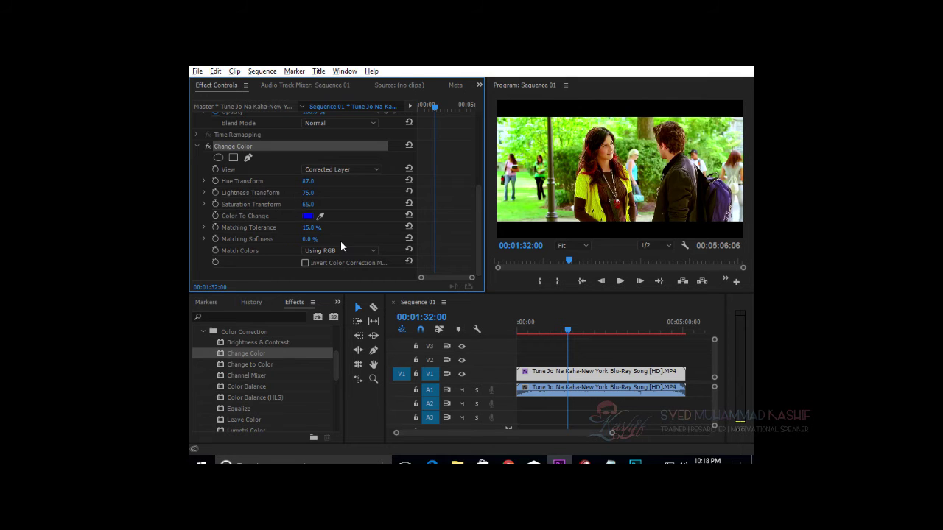
- Sample the bright green grass as the Color To Change and set Matching Tolerance to 11%
drag(311, 228, 327, 242)
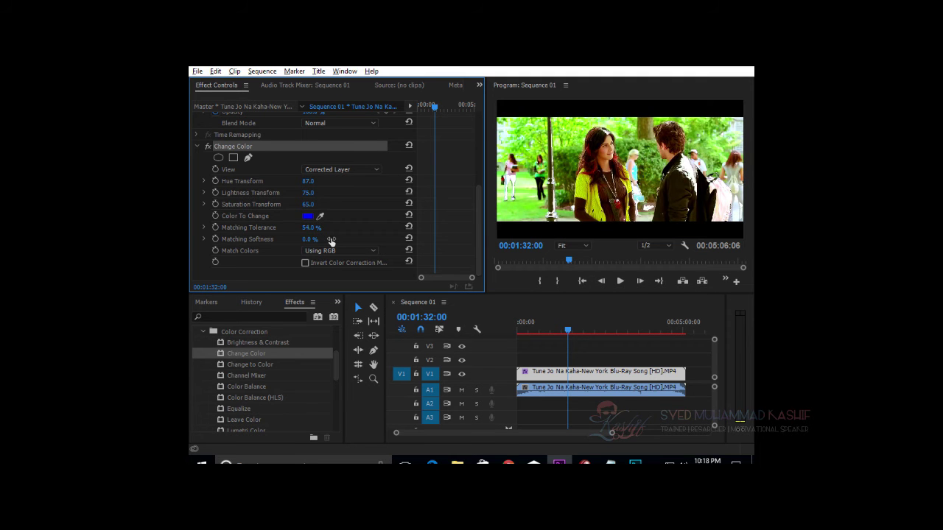
click(319, 216)
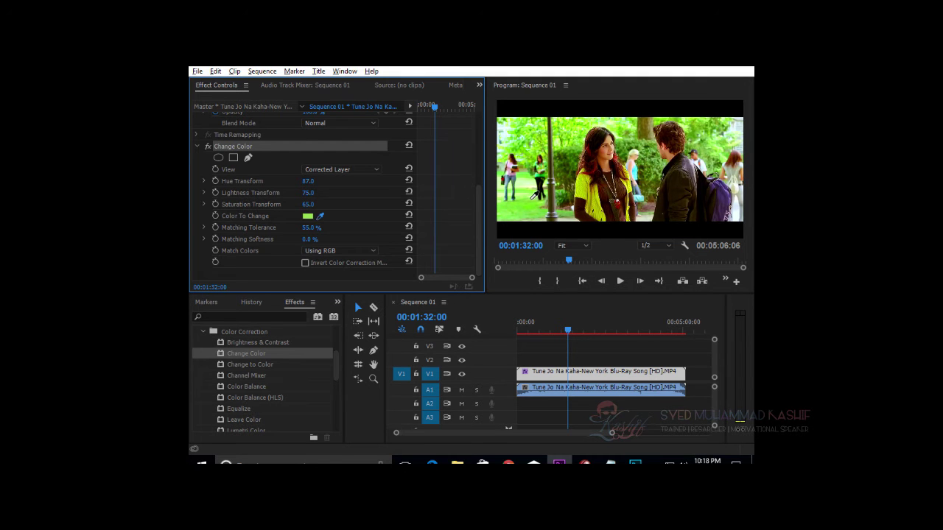
click(529, 204)
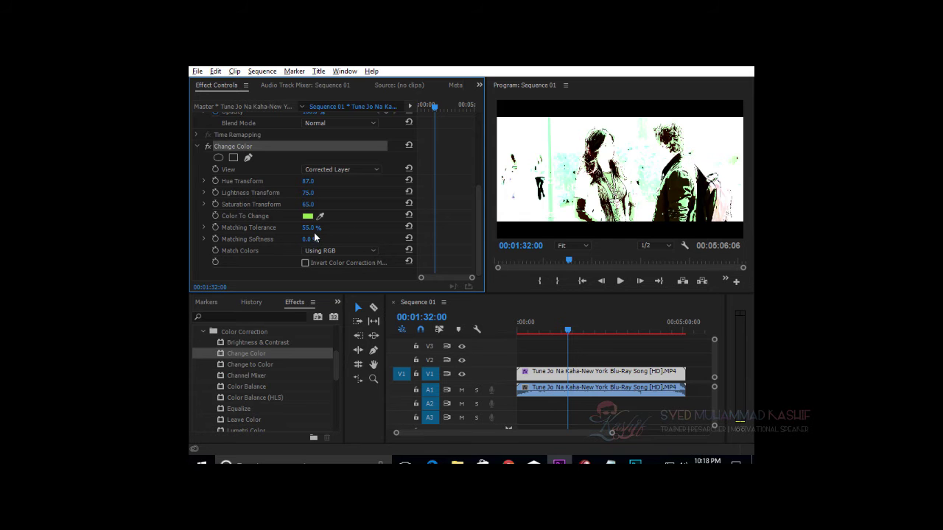
drag(308, 227, 275, 227)
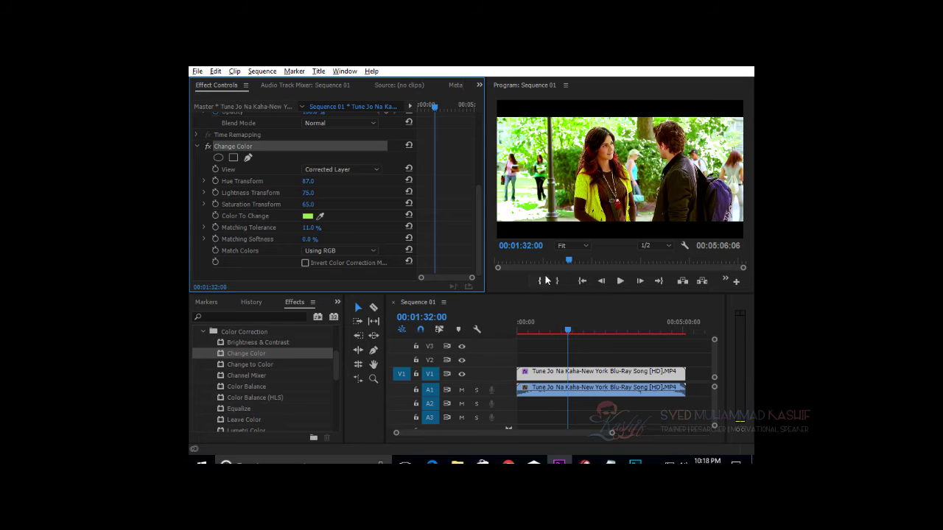
- Play the sequence from around 00:01:44 to preview the colour change, and stop at 00:01:47:04
drag(568, 330, 574, 327)
key(space)
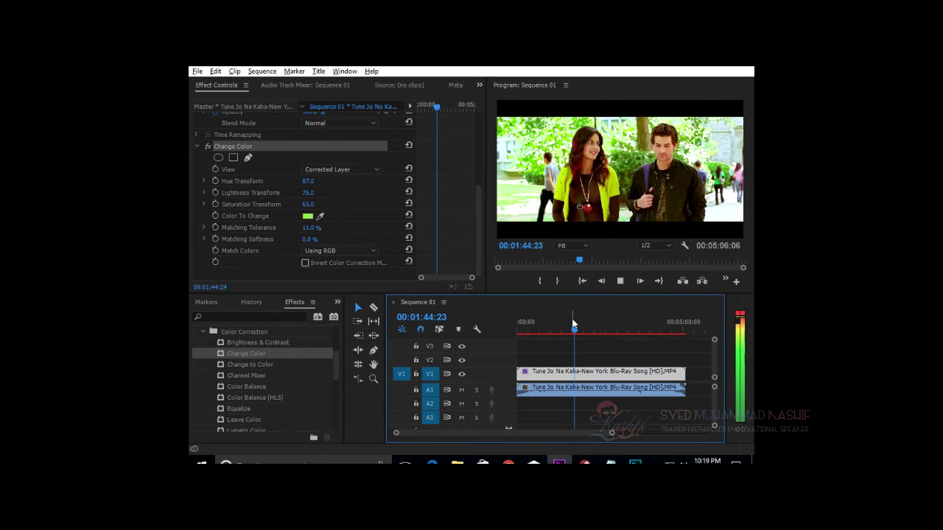
key(space)
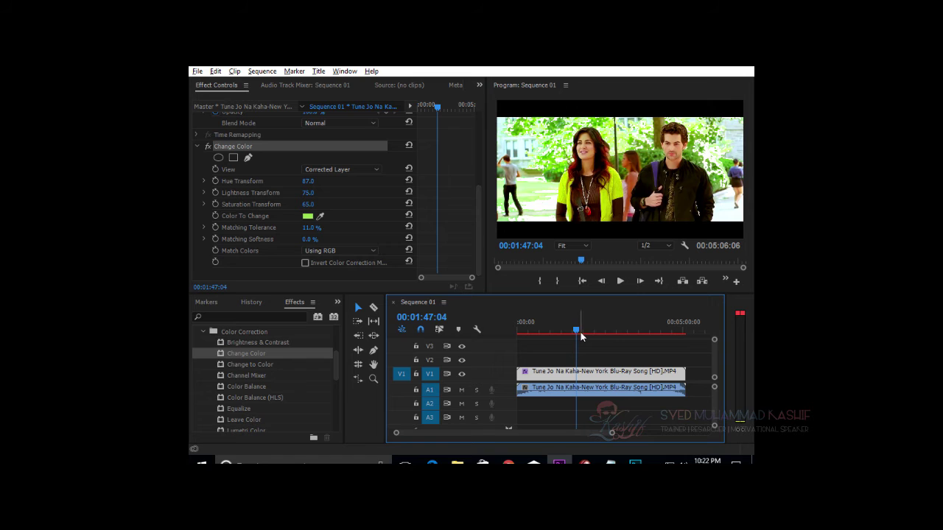
- Select the Change to Color effect in the effects list and turn off Change Color on the clip
click(269, 366)
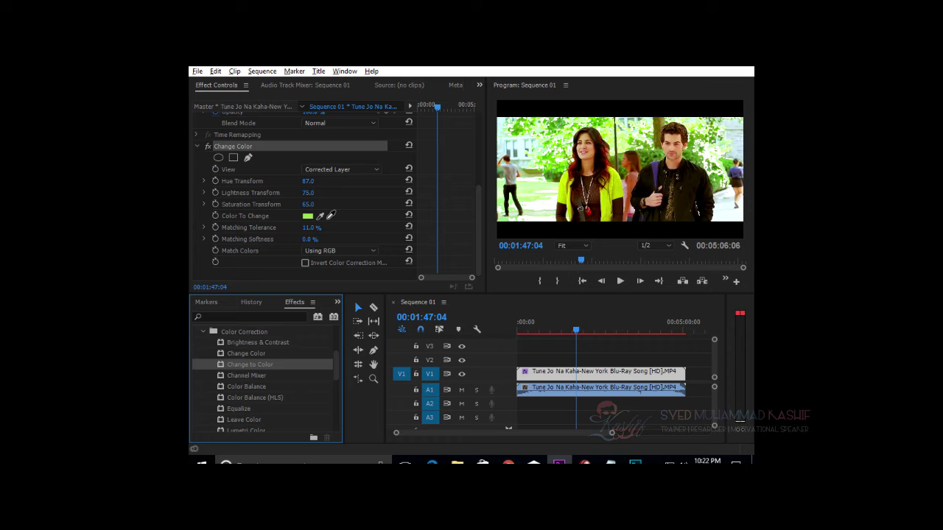
click(208, 146)
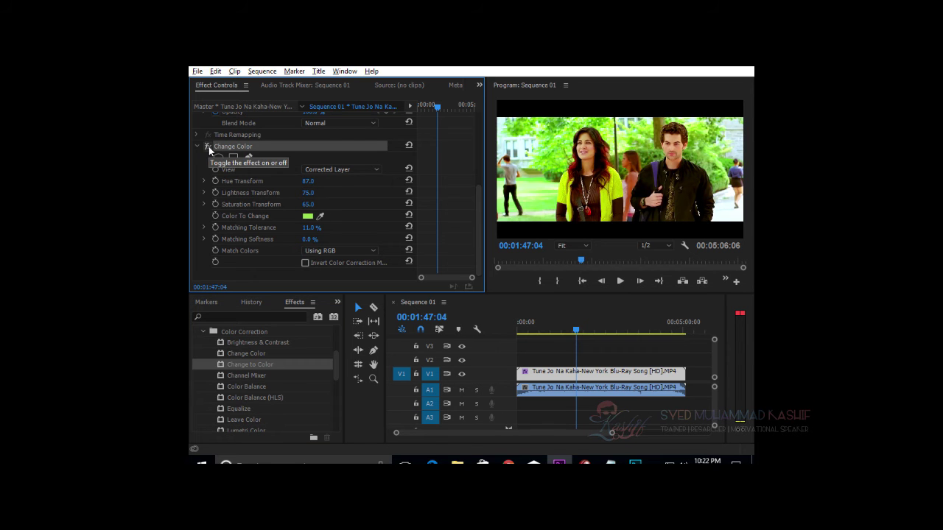
- Turn Change Color back on and sample the dark red of the woman's hair as the Color To Change
click(208, 146)
drag(320, 216, 613, 194)
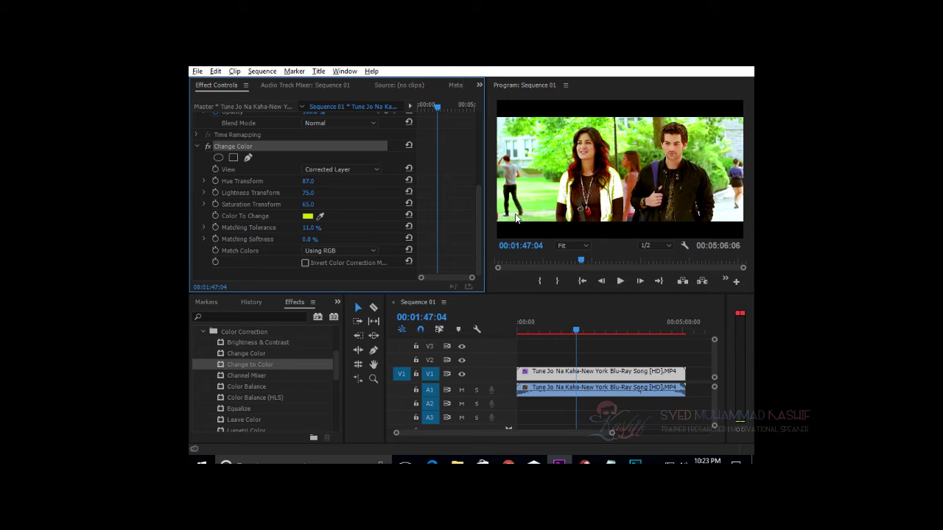
drag(320, 216, 612, 172)
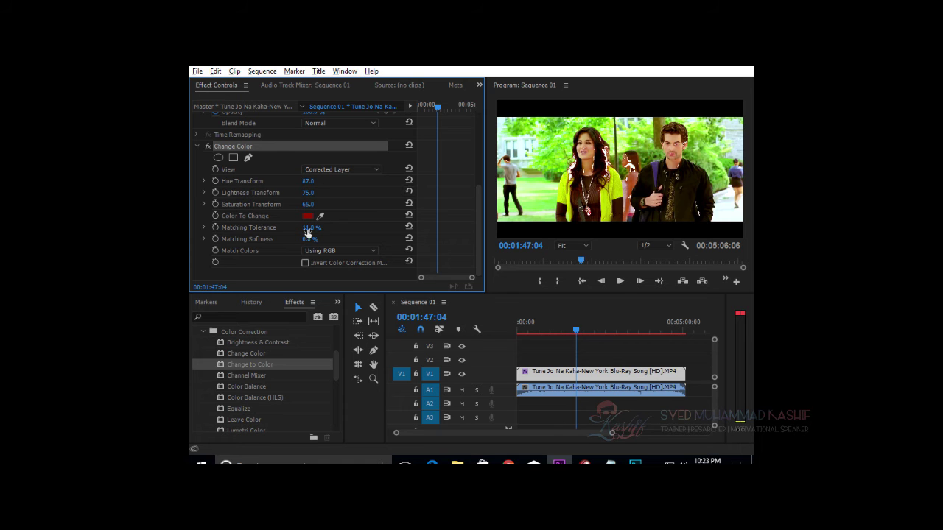
- Set Change Color's Matching Tolerance to 0%, Hue Transform to 123, Lightness Transform to 79 and Saturation Transform to 97
drag(309, 233, 331, 243)
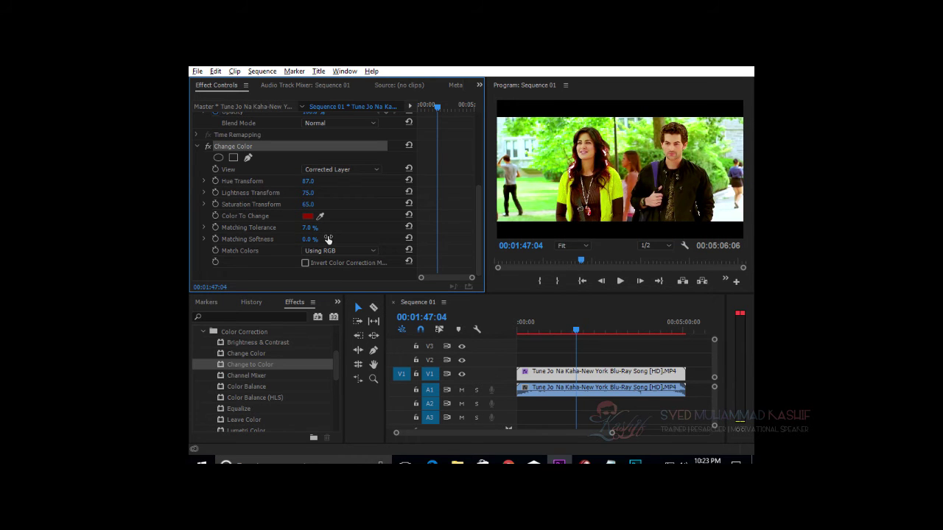
drag(313, 227, 337, 246)
drag(309, 231, 322, 182)
- Try Using Chroma for Match Colors and return it to Using RGB
click(340, 251)
click(339, 262)
click(340, 251)
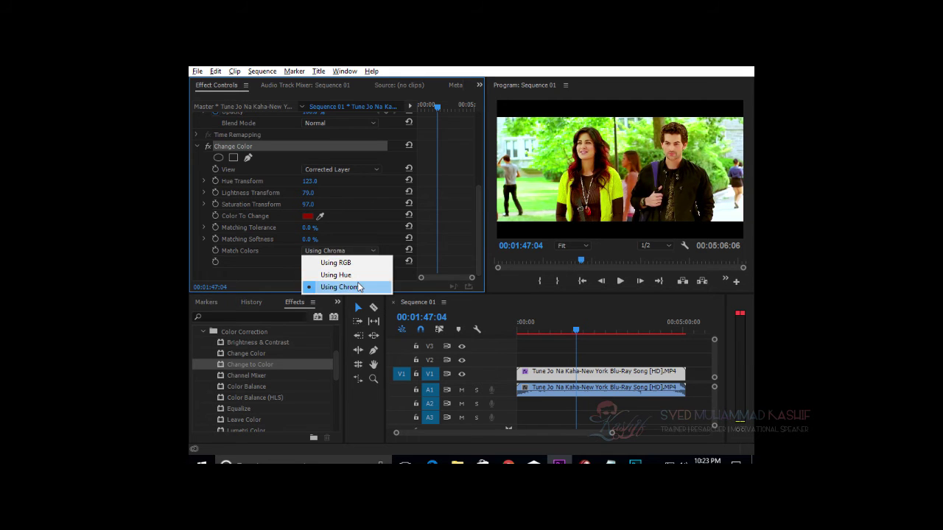
click(354, 263)
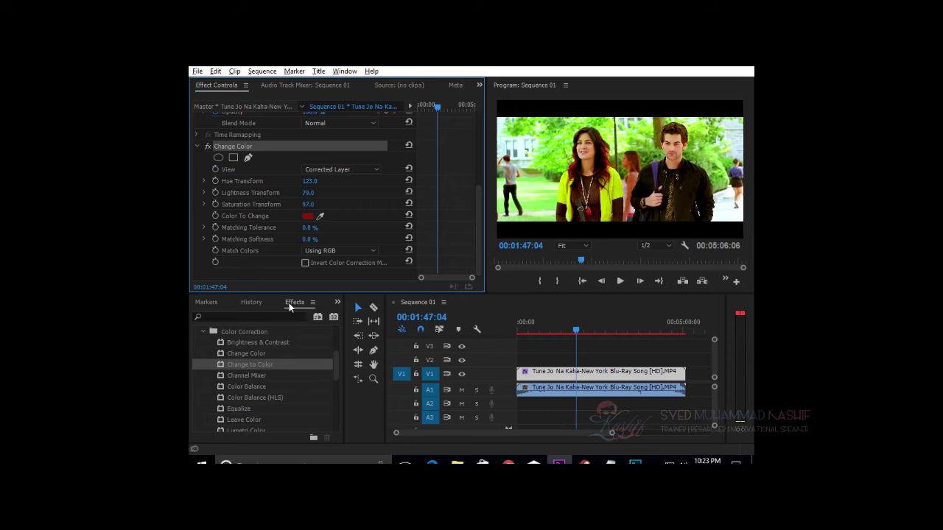
- Delete the Change Color effect from the V1 clip
click(283, 376)
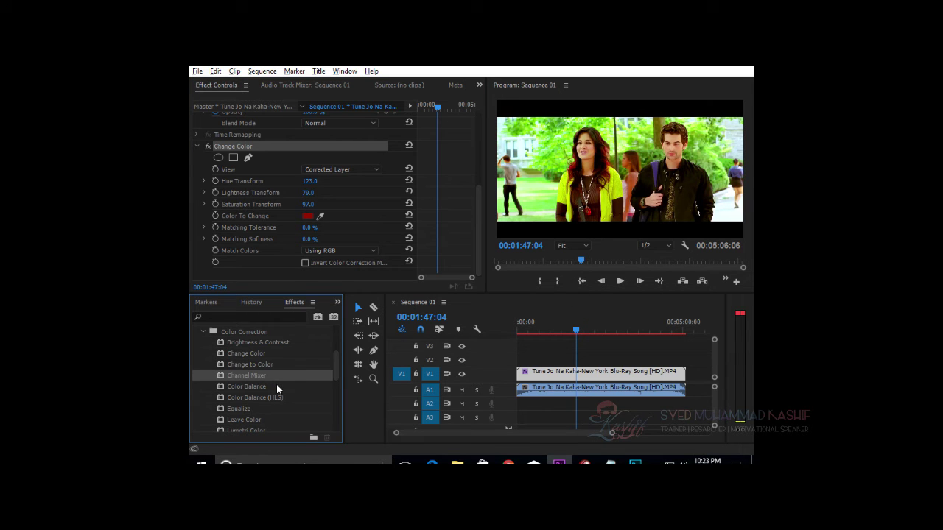
click(228, 145)
key(Delete)
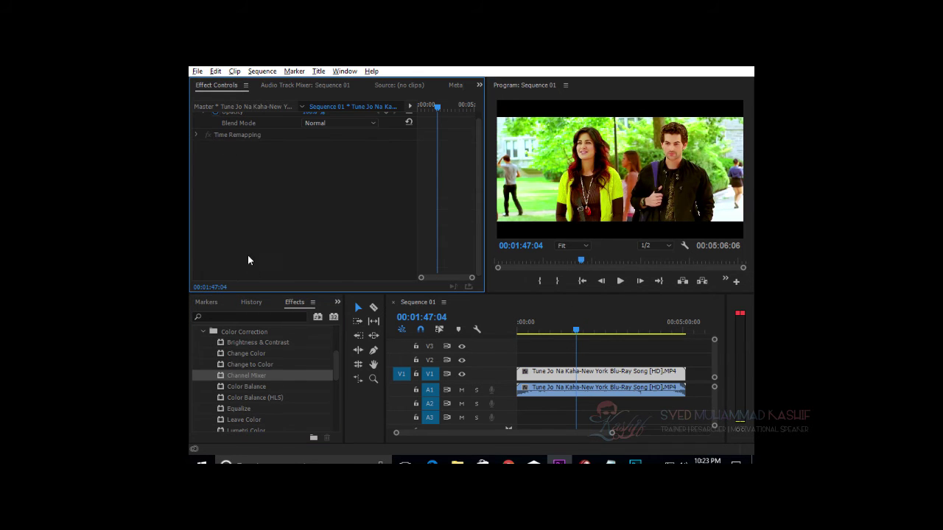
drag(241, 377, 326, 194)
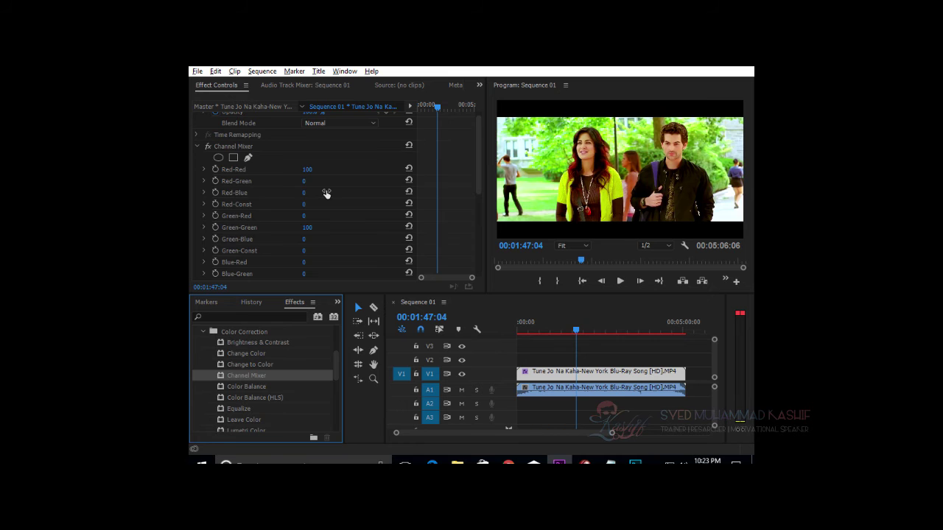
click(254, 149)
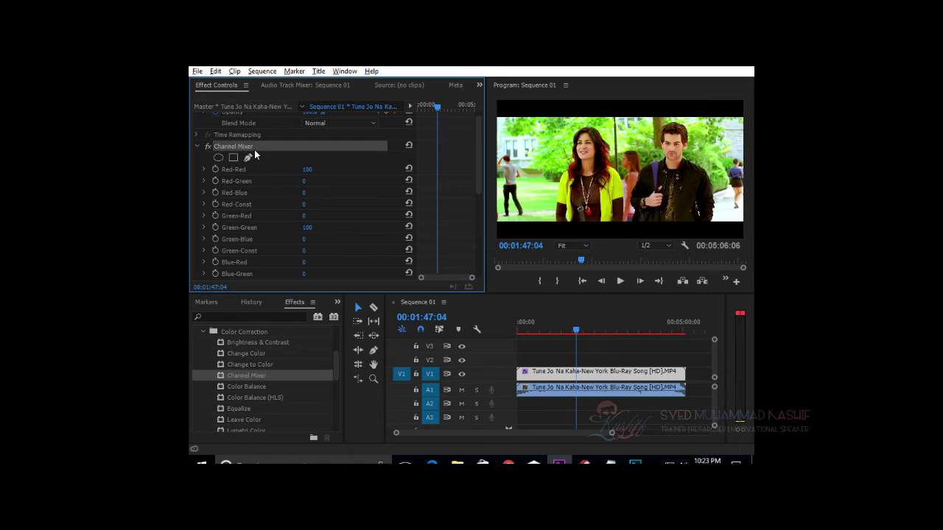
key(Delete)
- Apply the Change to Color effect to the V1 clip
click(272, 365)
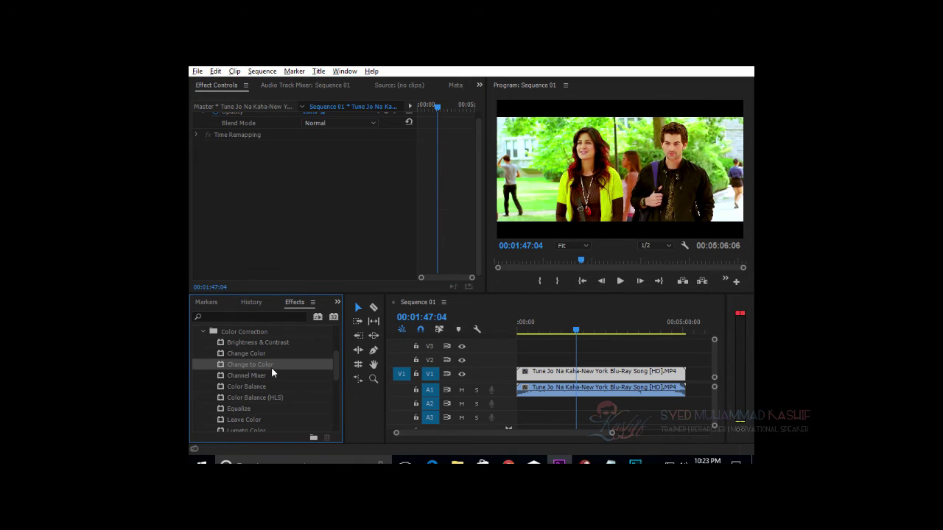
drag(271, 367, 310, 208)
scroll(344, 249, up, 4)
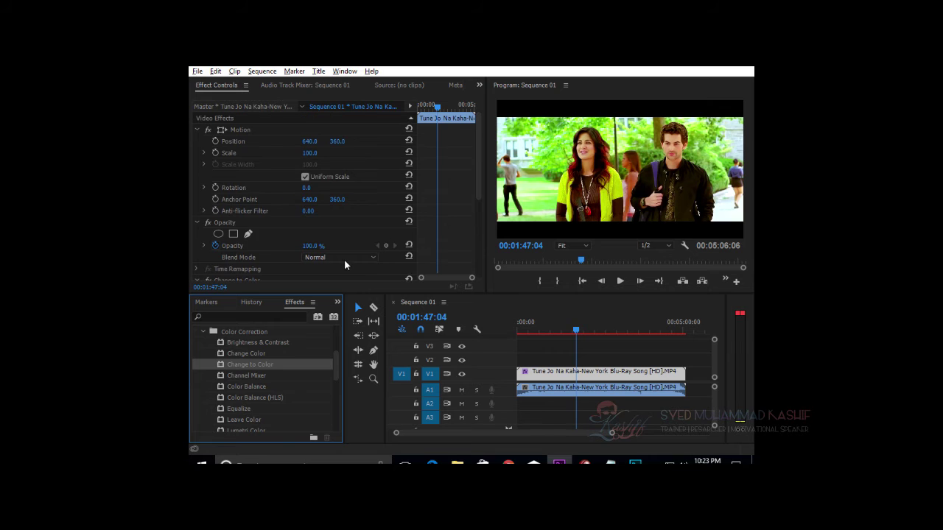
scroll(274, 204, down, 4)
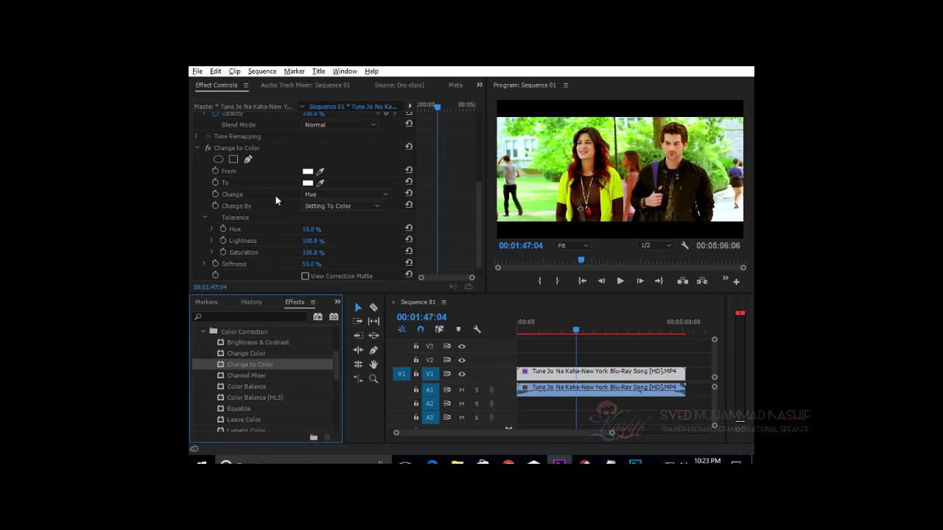
scroll(335, 183, down, 2)
scroll(334, 183, up, 2)
- Sample the yellow-green jacket as the From color, set Change to Hue & Lightness, and pick dark red as the To color
drag(325, 157, 572, 168)
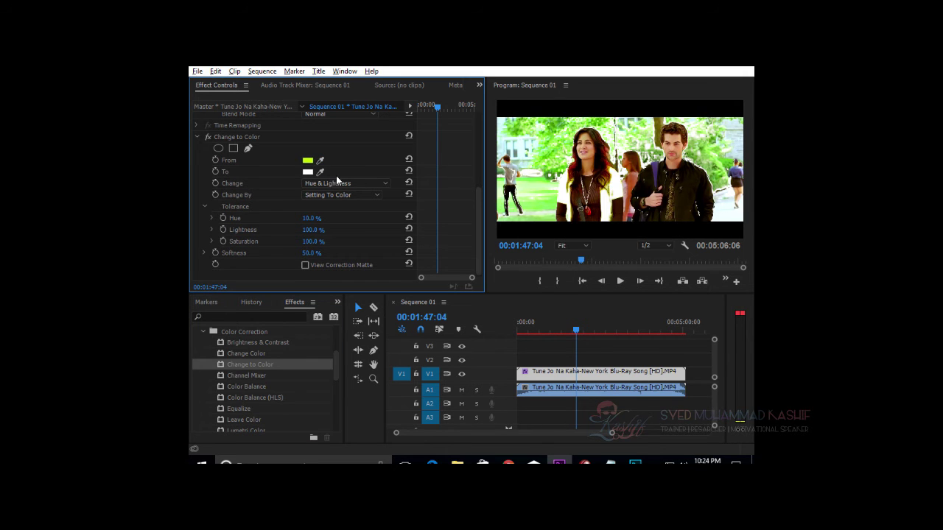
click(308, 171)
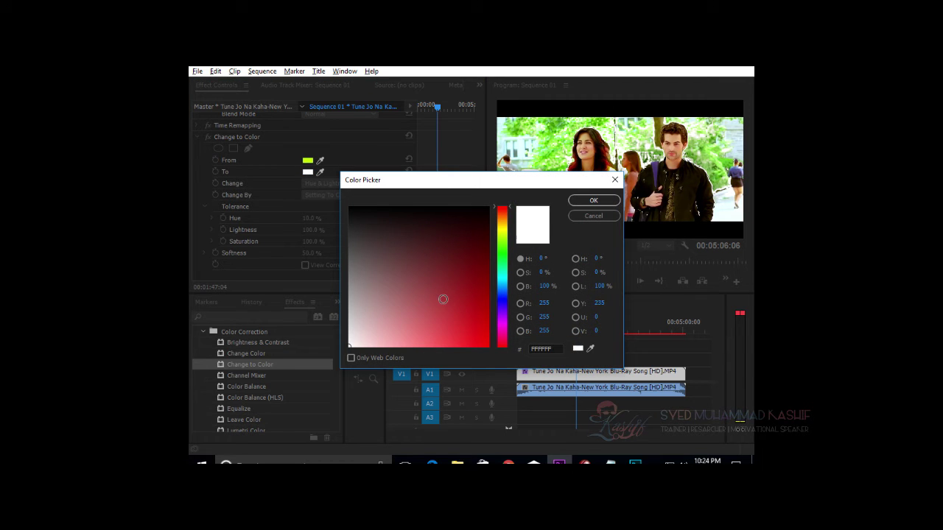
drag(442, 299, 450, 347)
drag(572, 185, 521, 241)
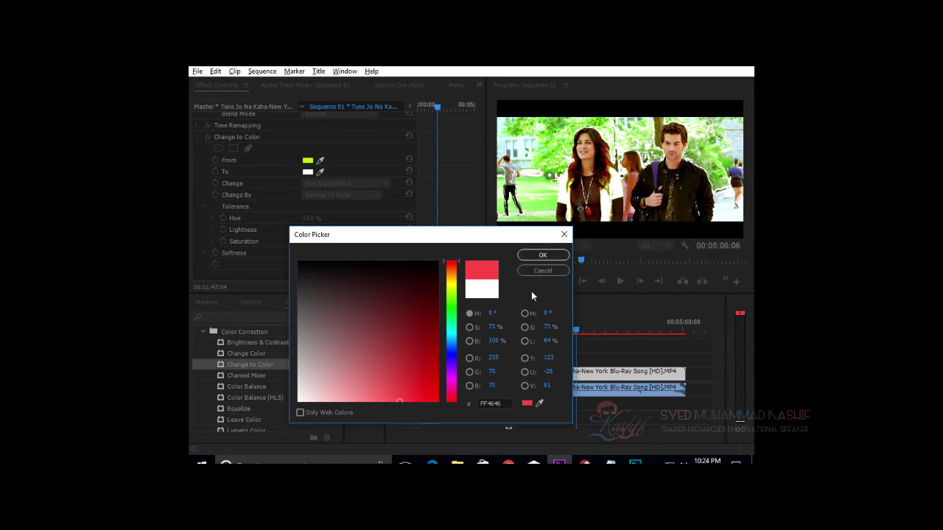
click(442, 330)
click(542, 255)
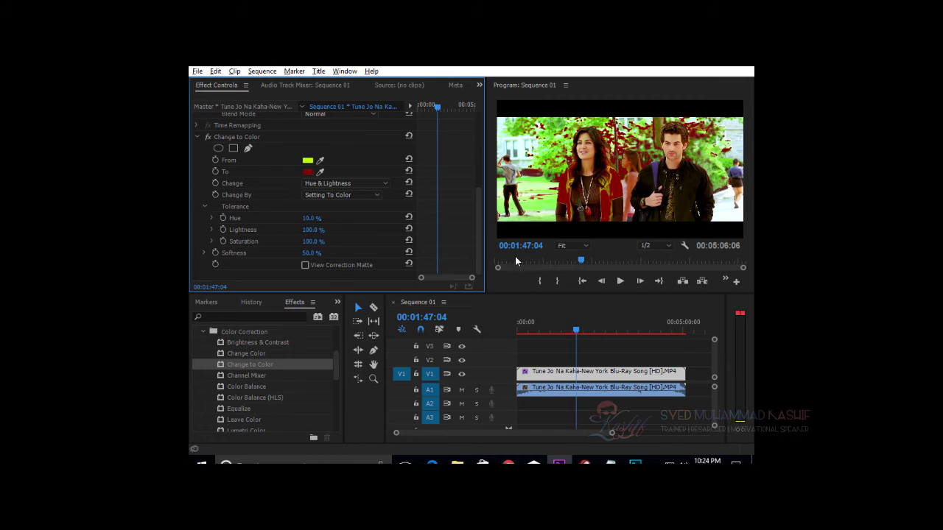
- Set the Change to Color effect's Hue tolerance to 0% and Softness to 0%
scroll(333, 246, down, 1)
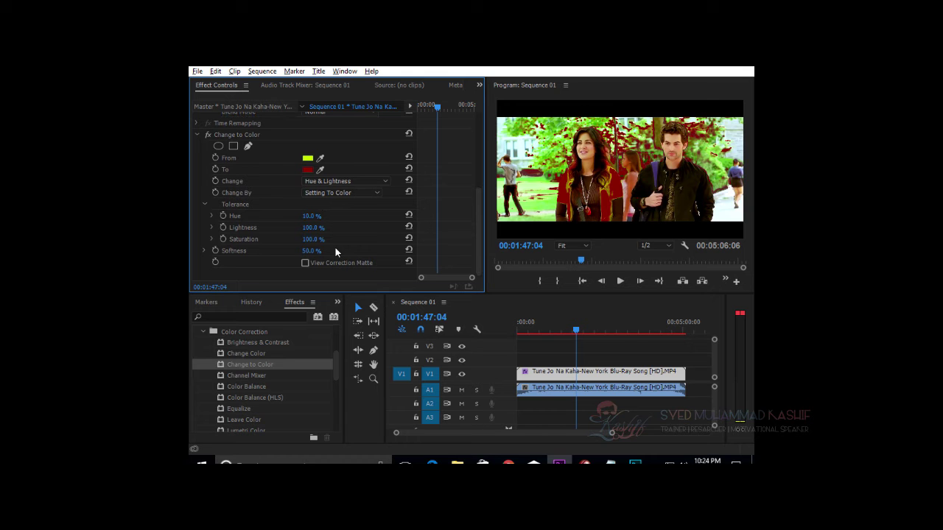
mouse_move(304, 219)
mouse_down()
mouse_move(324, 219)
mouse_move(309, 218)
mouse_up()
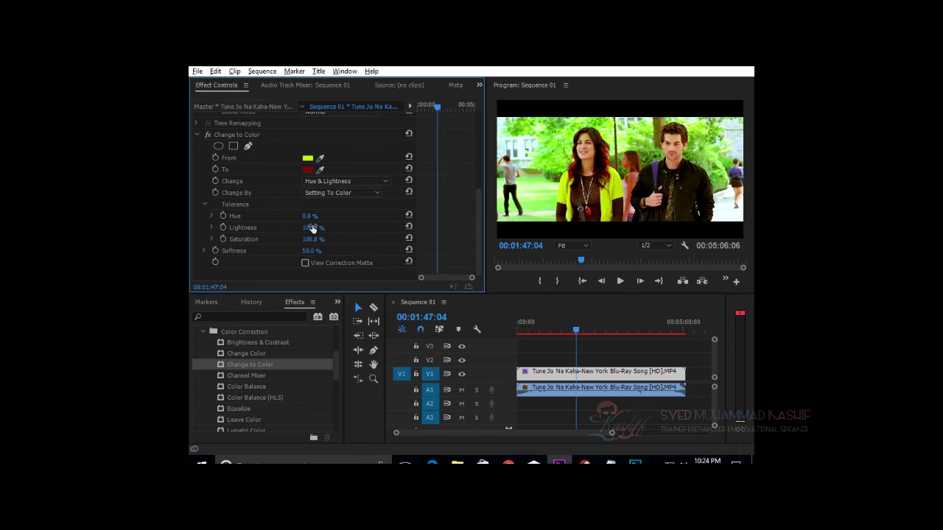
click(324, 227)
click(315, 251)
text(0)
key(Return)
- Set the Change to Color effect's Softness to 100% and its Hue tolerance to 10%
drag(306, 251, 340, 250)
drag(310, 221, 332, 240)
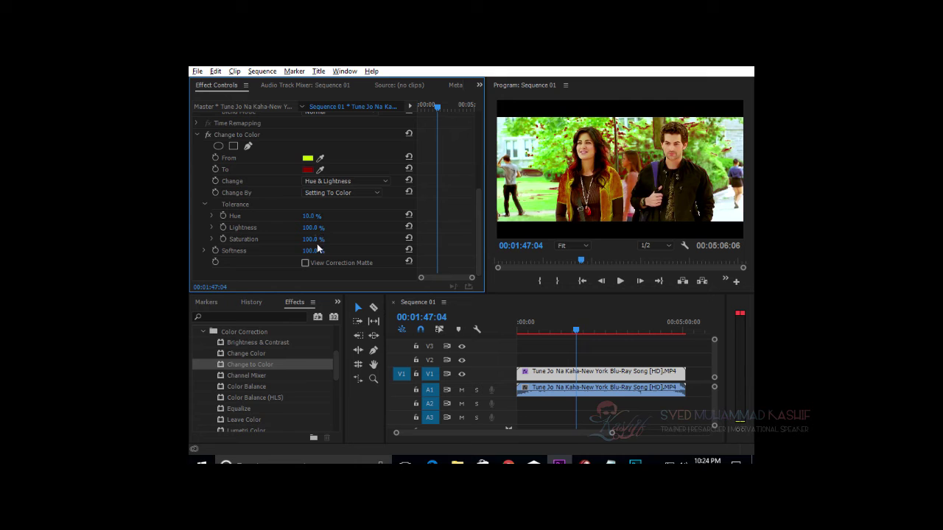
click(307, 251)
- Delete the Change to Color effect from the V1 clip
scroll(265, 179, up, 1)
click(254, 145)
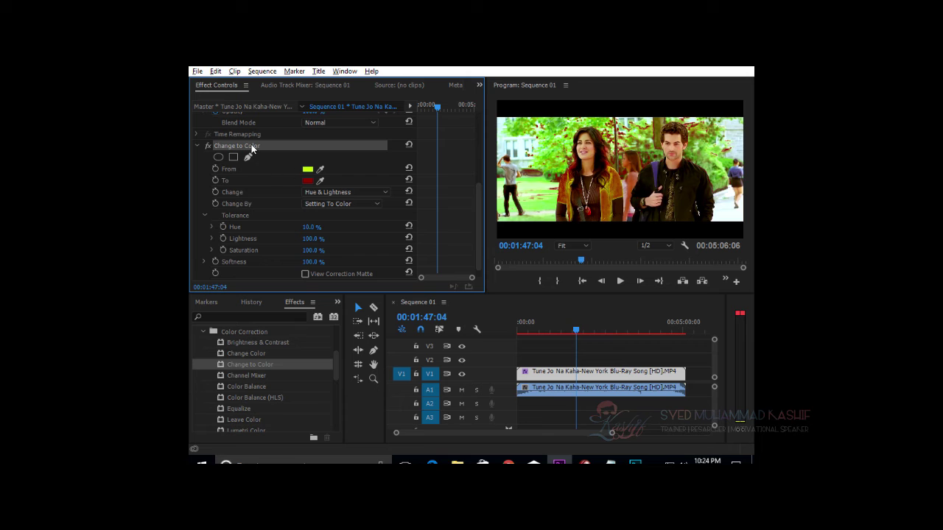
key(Delete)
- Reapply Change to Color to the V1 clip and sample the woman's yellow-green jacket as the From color
scroll(243, 387, up, 3)
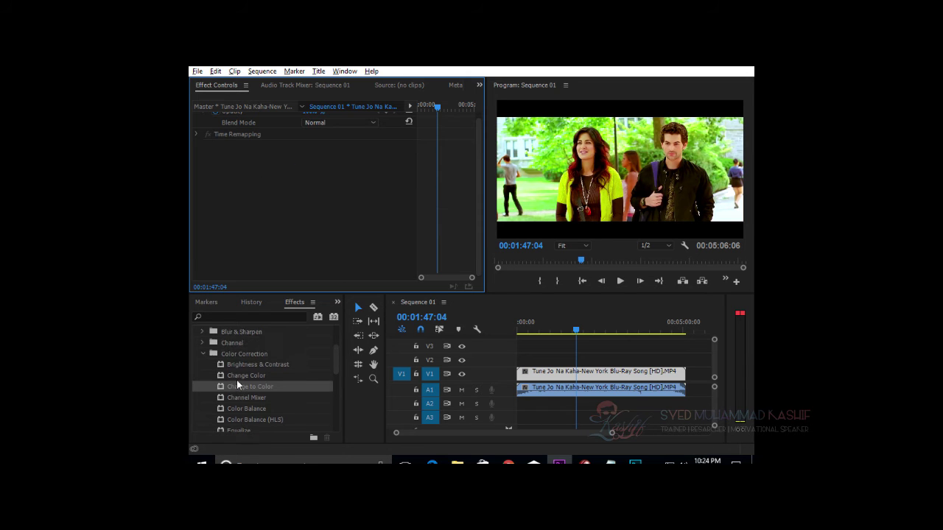
click(232, 376)
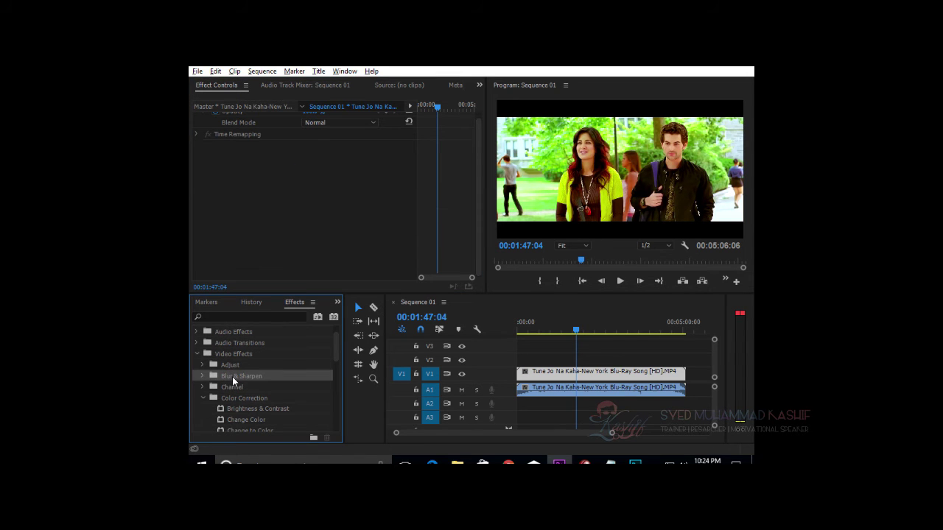
scroll(267, 393, down, 3)
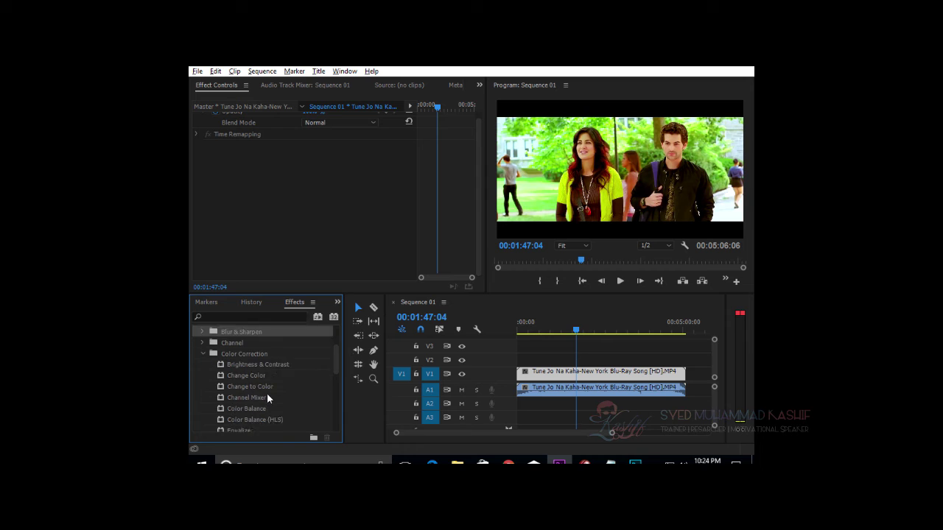
drag(250, 376, 325, 213)
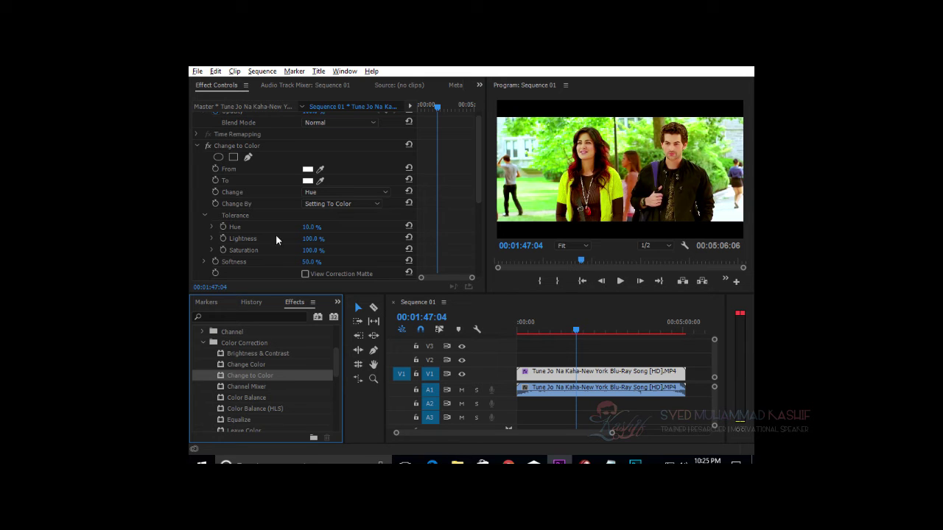
click(320, 168)
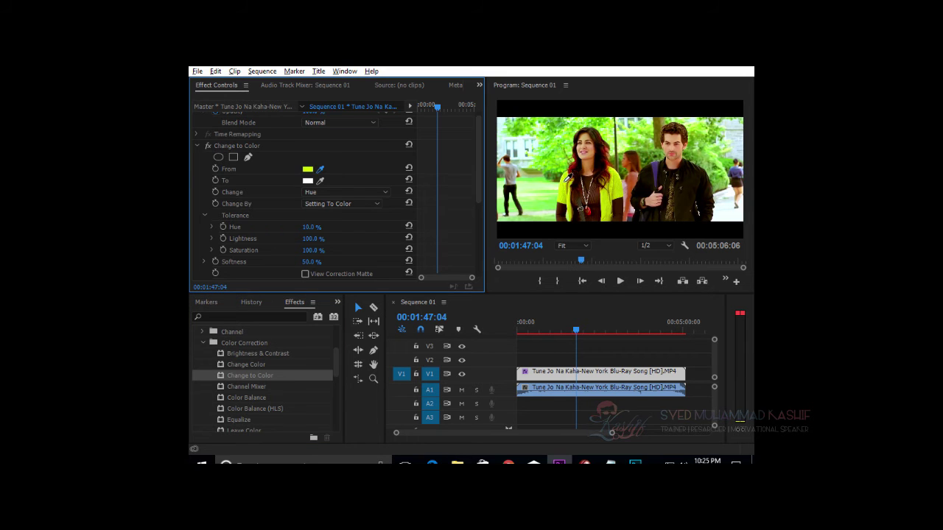
click(567, 181)
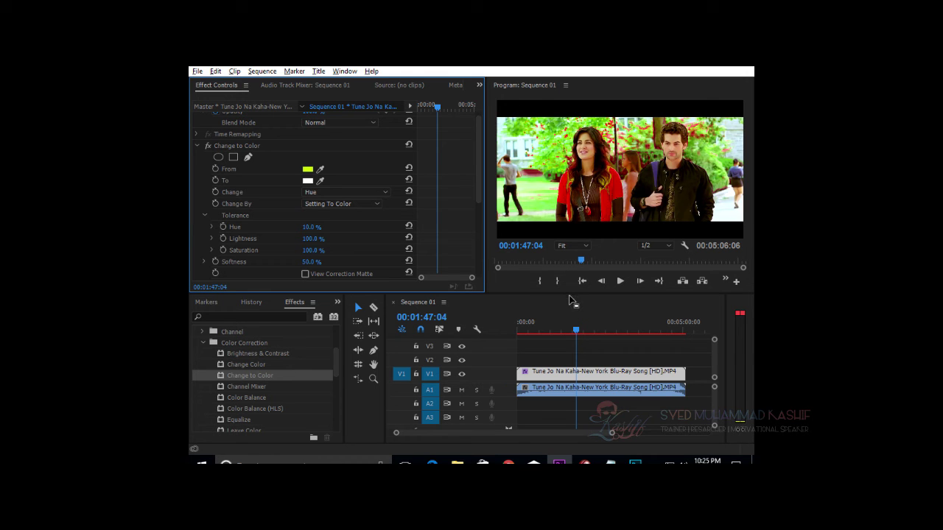
click(247, 147)
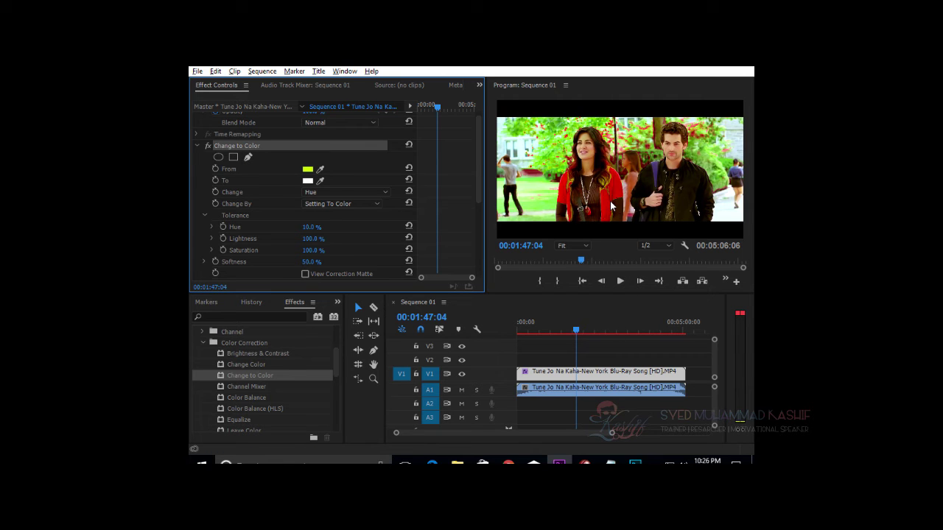
- Remove the reapplied Change to Color effect from the V1 clip
click(267, 377)
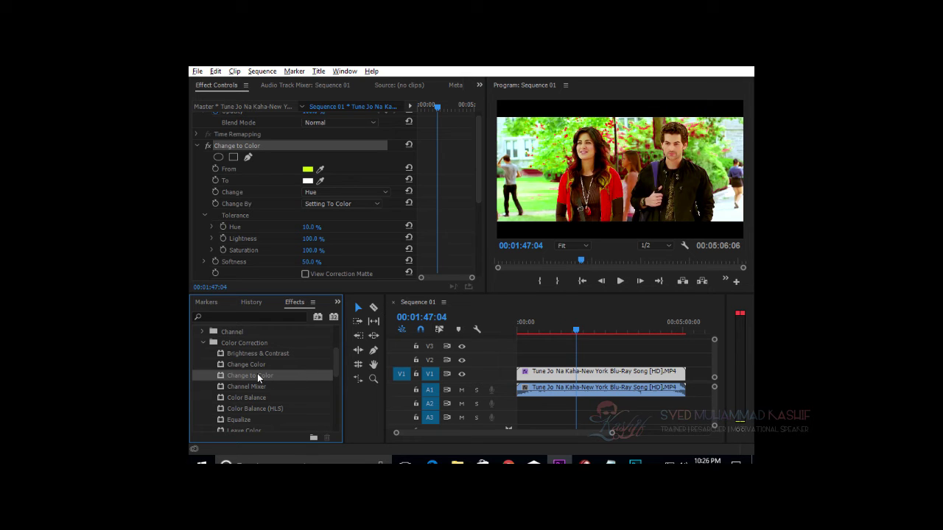
click(232, 147)
key(Delete)
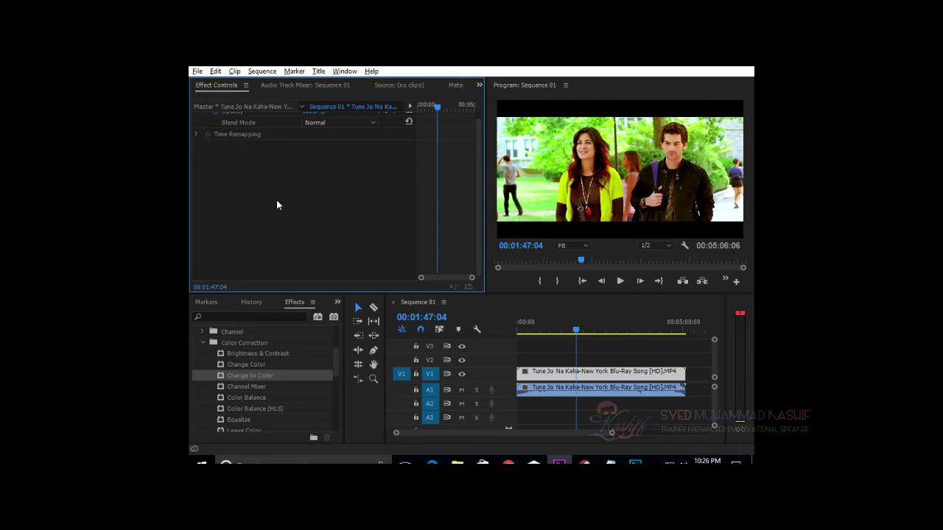
- Apply Channel Mixer to the V1 clip and set Red-Green to 46, Red-Blue to 38 and Red-Const to 5
click(244, 376)
drag(249, 387, 309, 185)
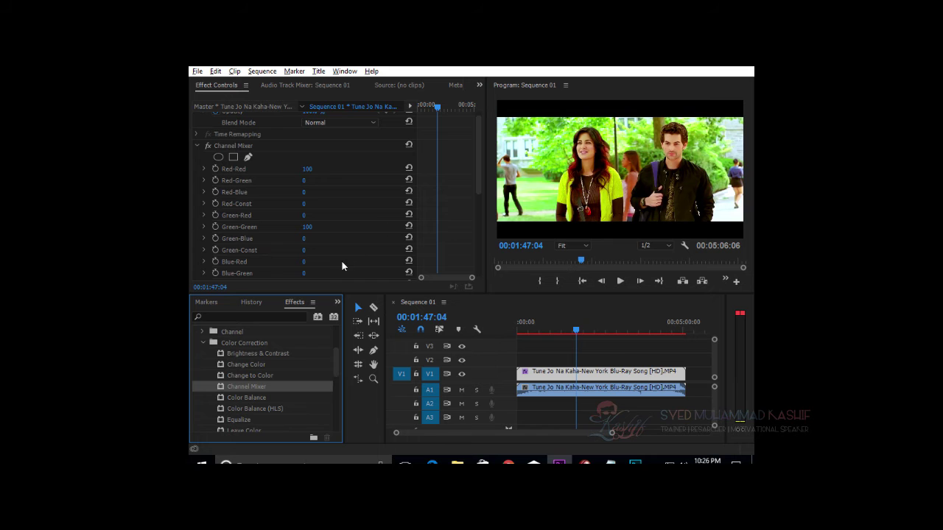
scroll(342, 266, up, 2)
scroll(344, 263, down, 4)
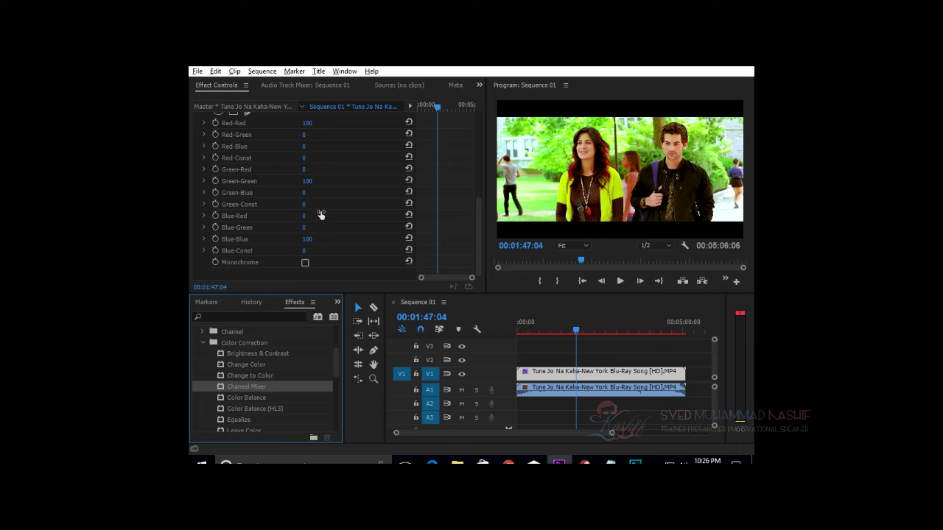
drag(305, 135, 312, 162)
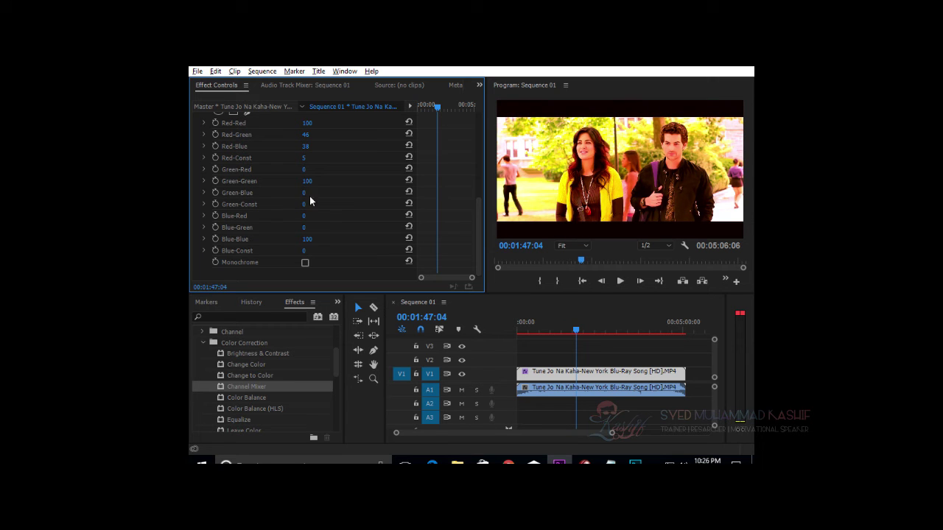
- Set the Channel Mixer's Green-Blue to 19, Green-Const to 9 and Blue-Green to 35 on the V1 clip
click(304, 193)
click(296, 194)
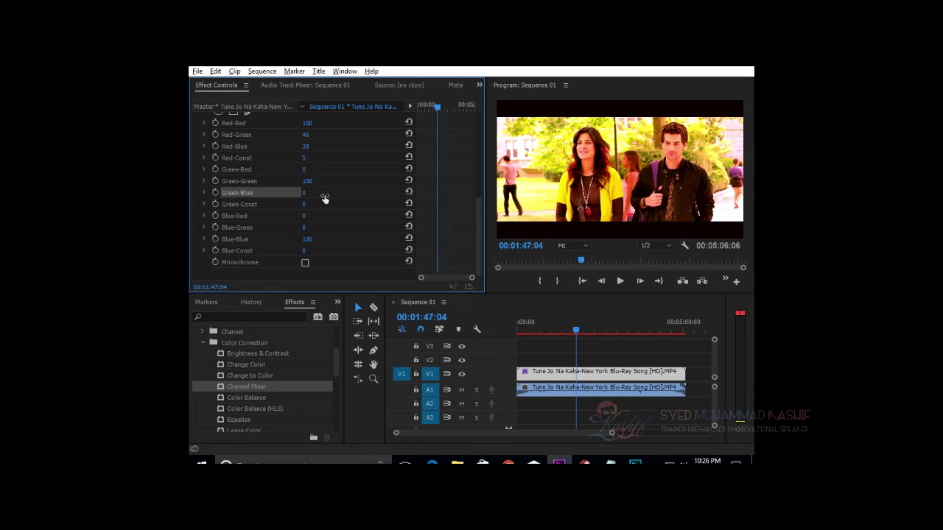
drag(301, 191, 312, 208)
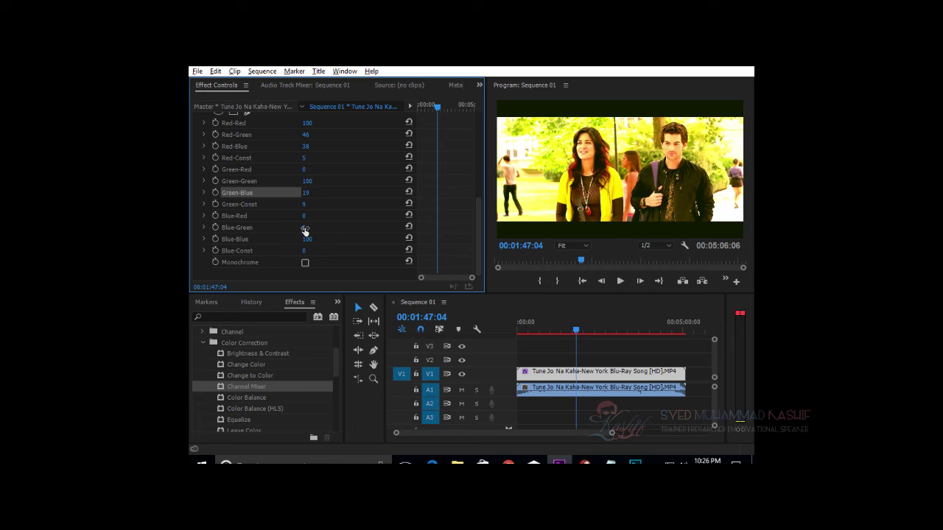
mouse_move(321, 230)
mouse_down()
mouse_move(369, 235)
mouse_move(316, 228)
mouse_up()
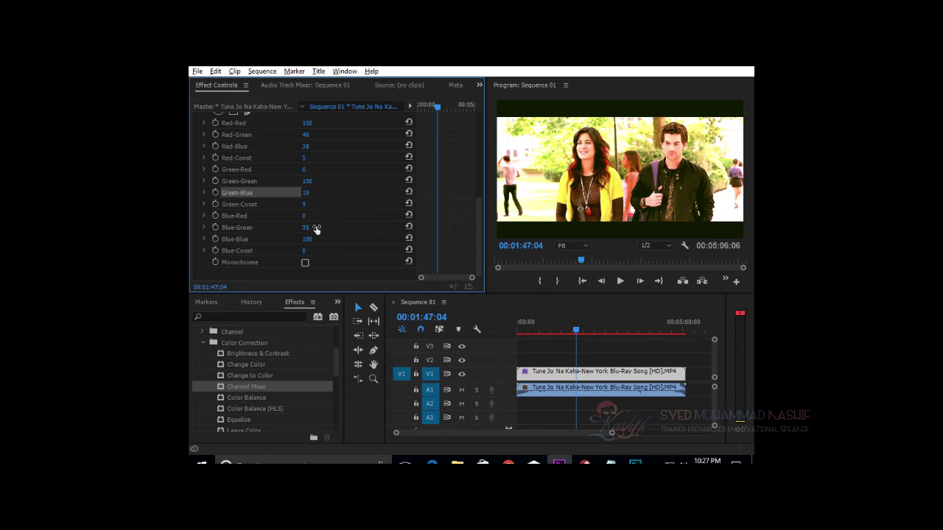
scroll(343, 252, up, 2)
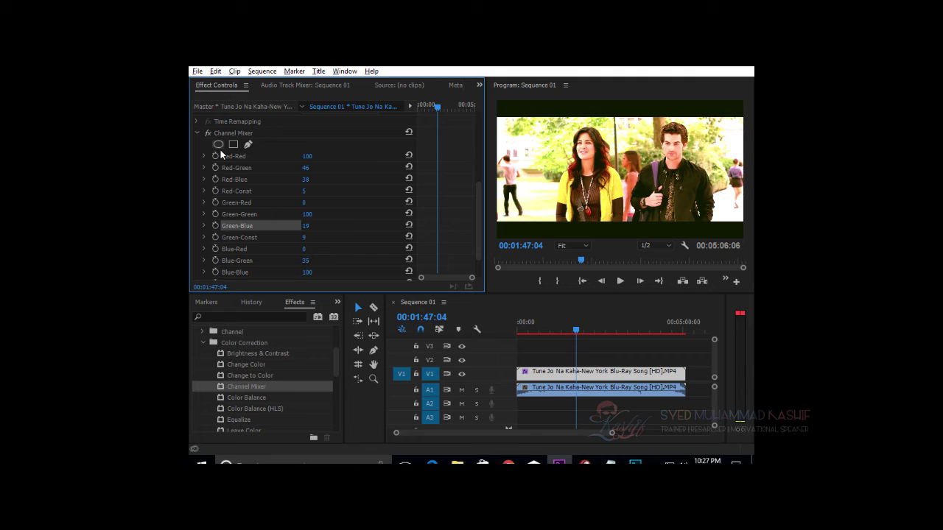
click(266, 134)
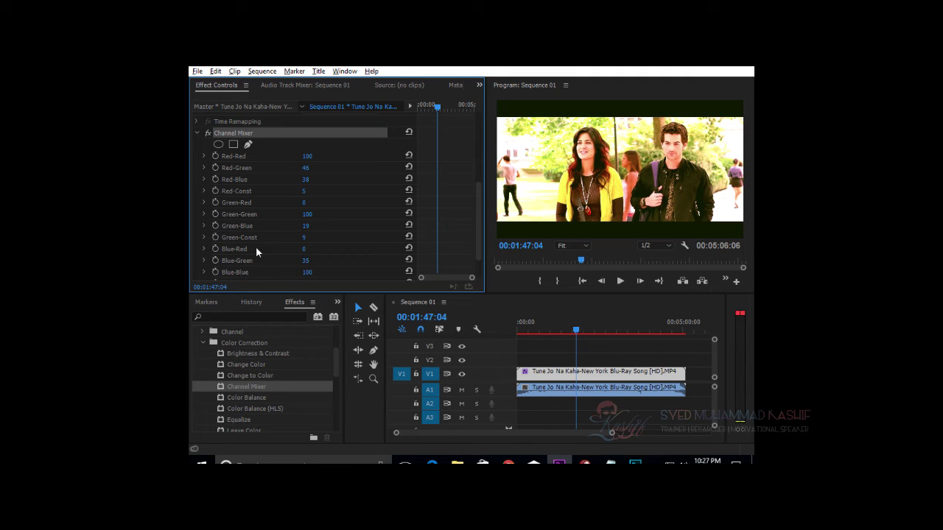
scroll(257, 240, down, 2)
scroll(316, 245, up, 3)
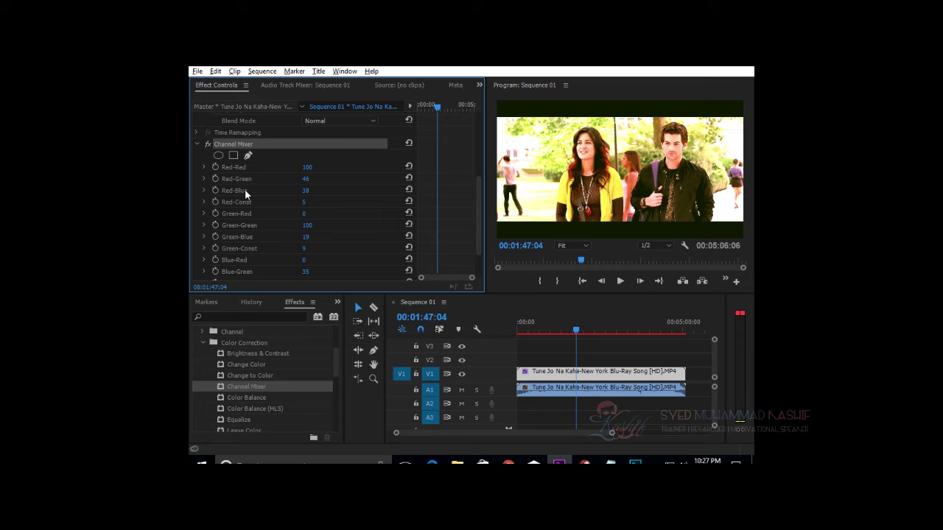
scroll(266, 200, down, 2)
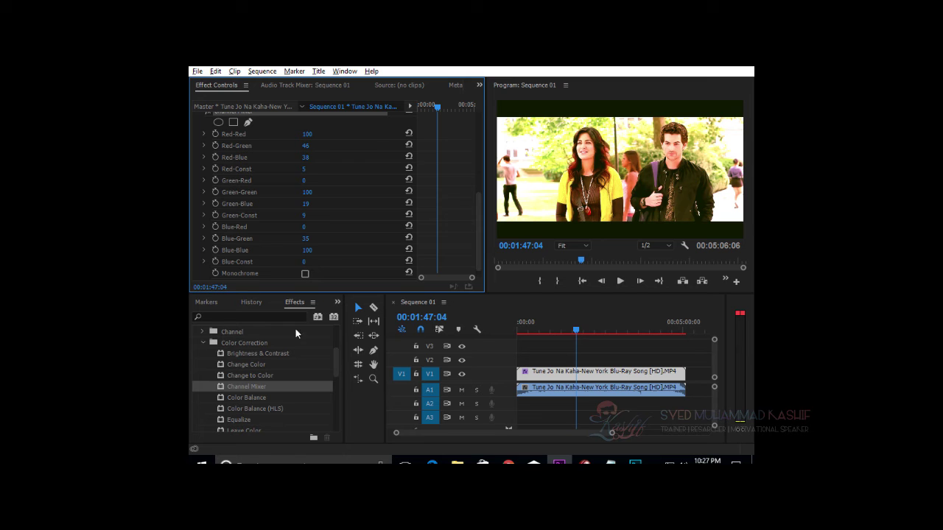
- Delete the Channel Mixer effect from the V1 clip
scroll(271, 380, down, 2)
click(264, 375)
click(273, 387)
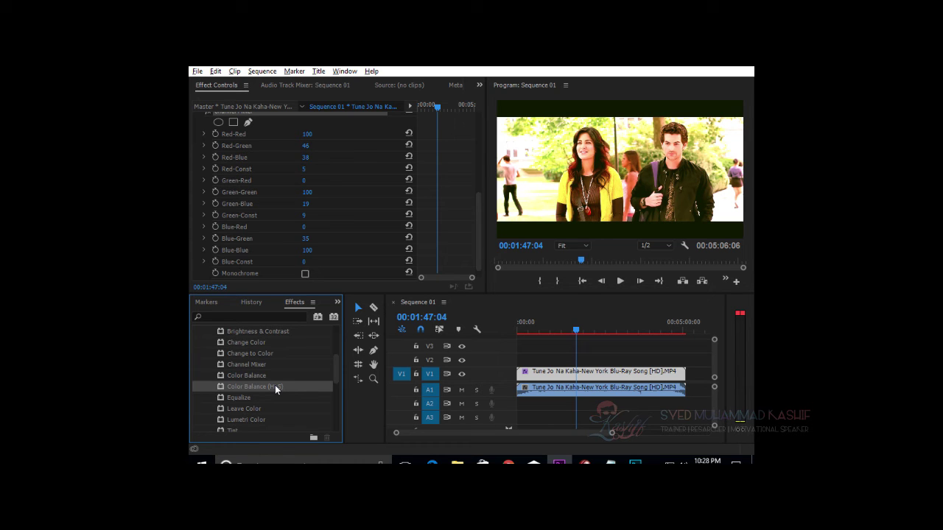
scroll(228, 244, up, 2)
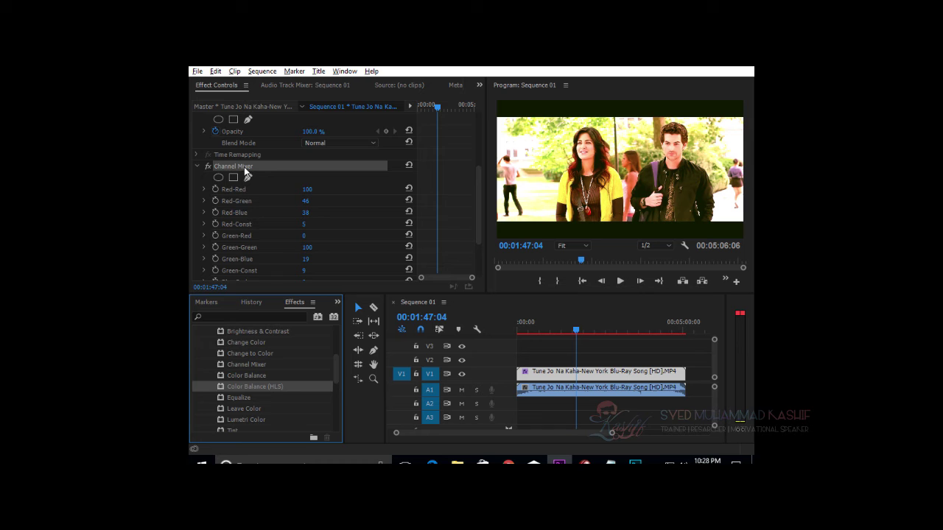
key(Delete)
- Apply Color Balance (HLS) to the V1 clip and set Hue to -14, Lightness to 6 and Saturation to -11
click(256, 397)
drag(256, 386, 288, 271)
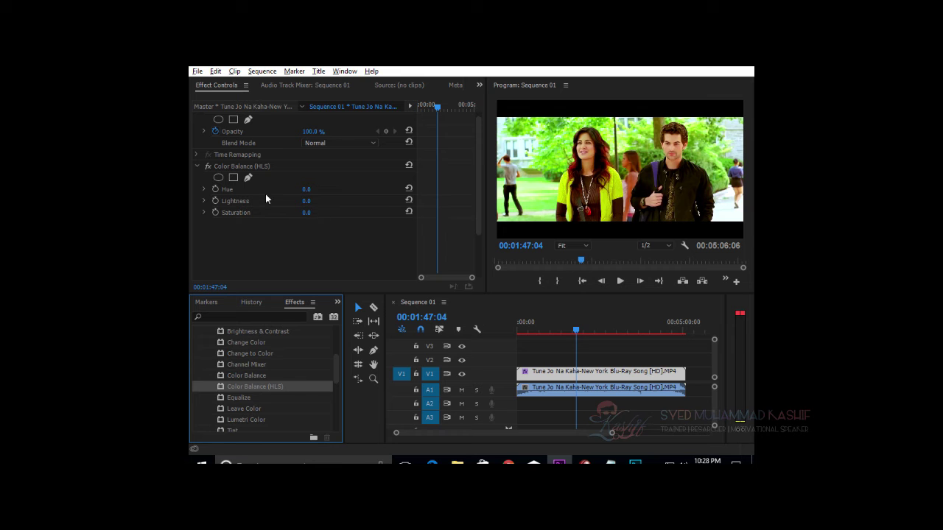
click(305, 190)
drag(305, 191, 318, 191)
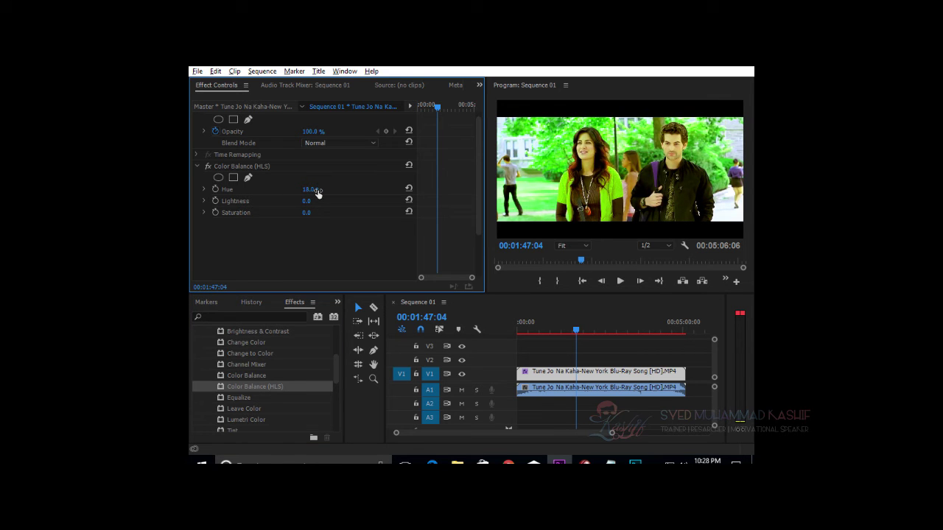
drag(318, 193, 380, 225)
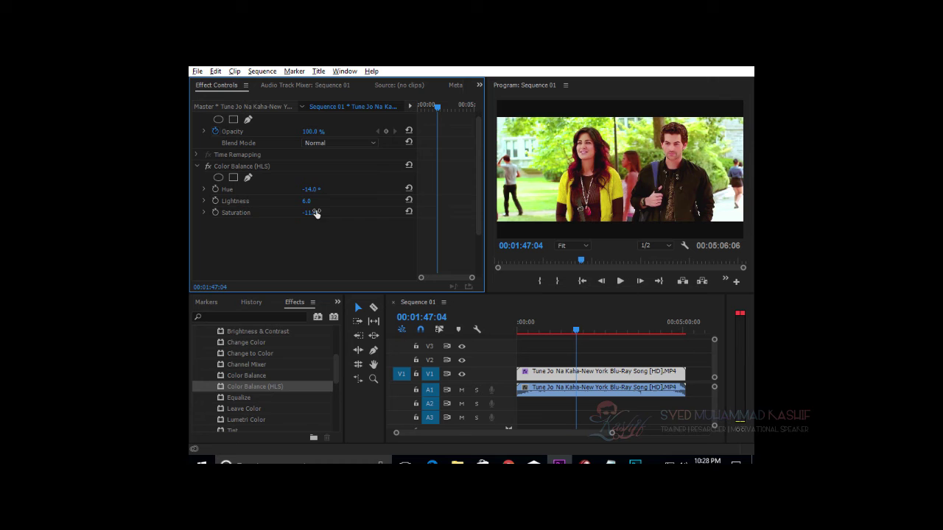
- Remove the Color Balance (HLS) effect from the V1 clip
click(235, 168)
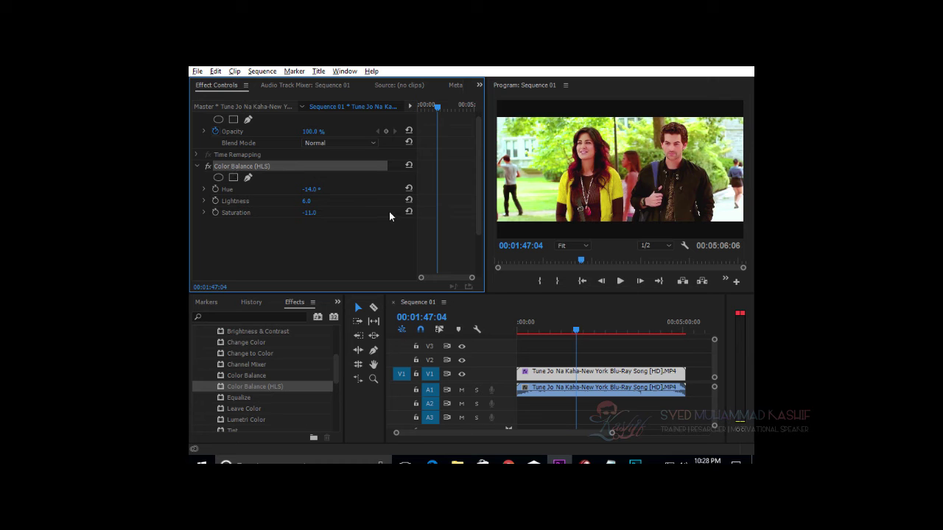
key(Delete)
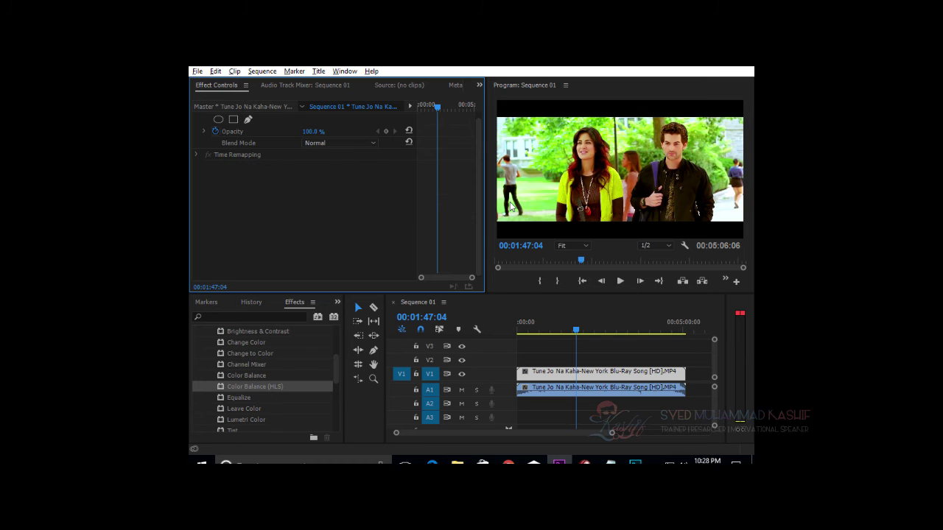
scroll(232, 405, down, 1)
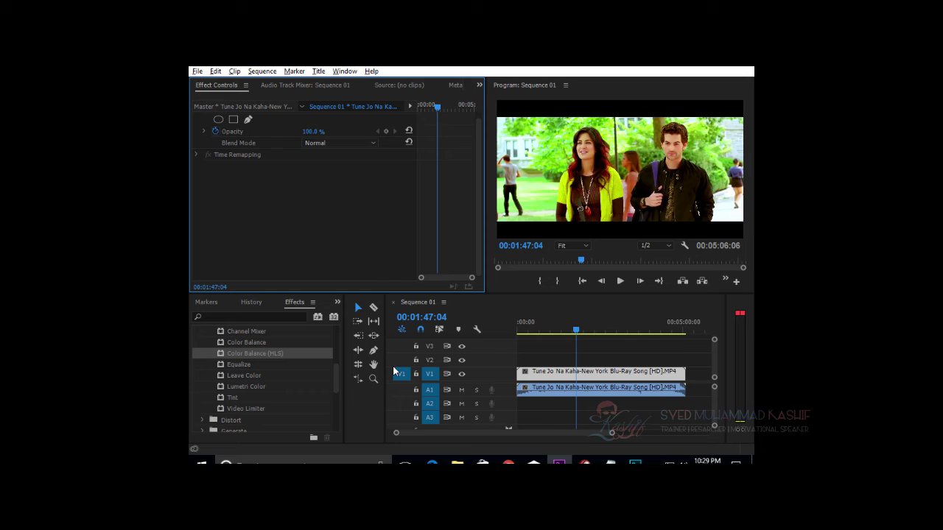
- Apply the Equalize effect to the V1 clip and try adjusting its Amount to Equalize
click(250, 366)
drag(248, 366, 329, 253)
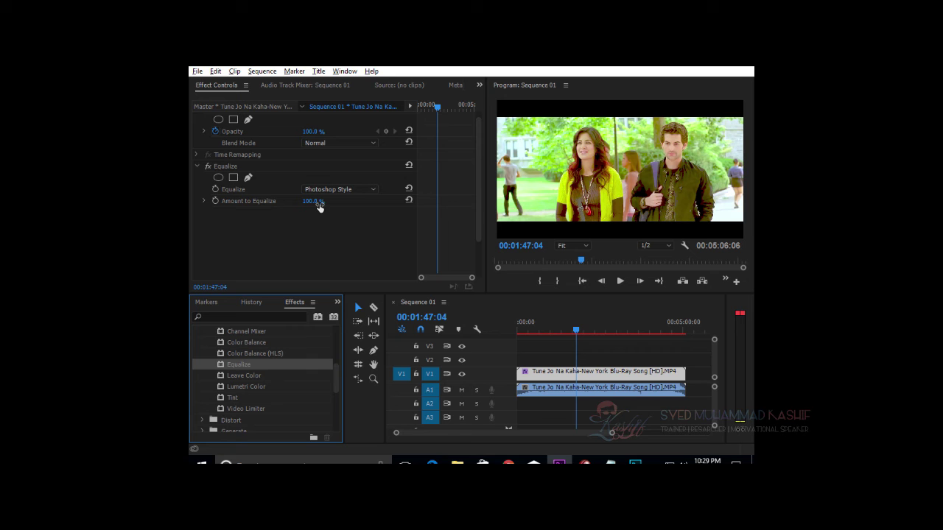
click(317, 208)
drag(303, 207, 339, 212)
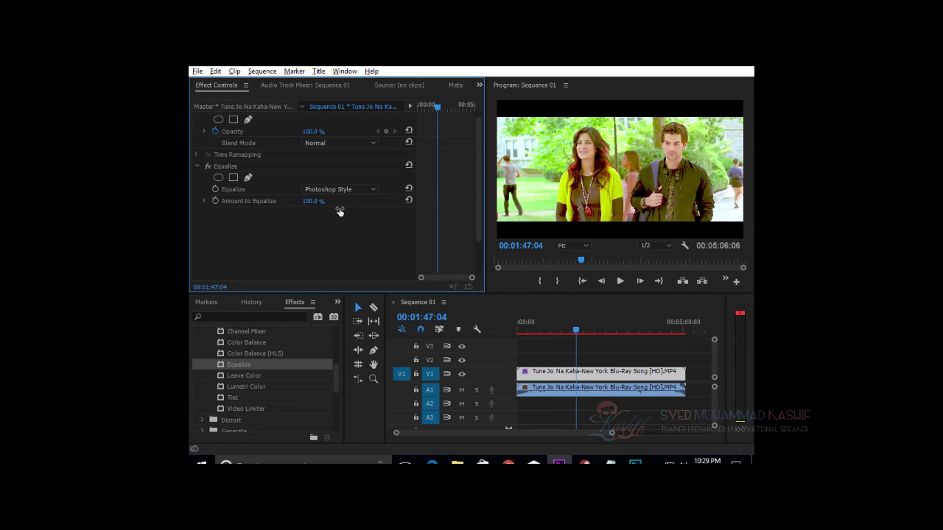
- Try the Brightness method for Equalize, switch it to RGB and set Amount to Equalize to 12%
click(329, 190)
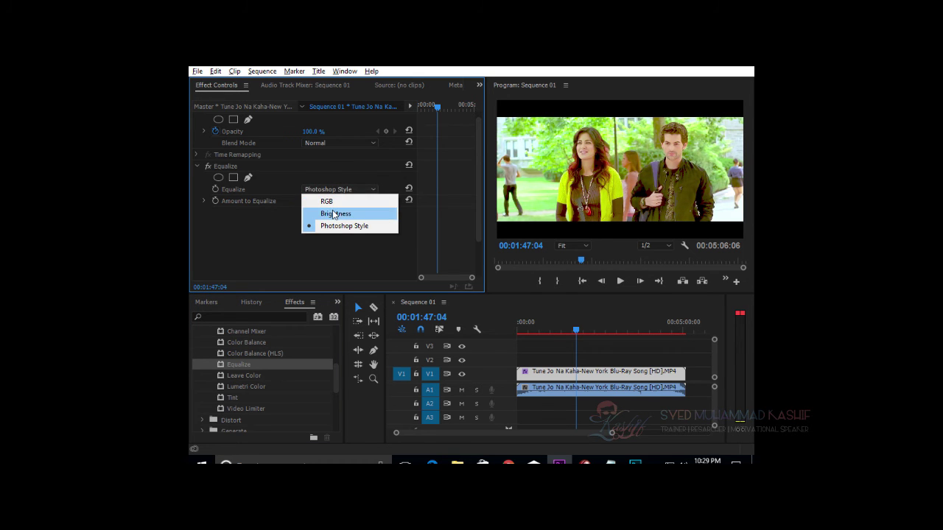
click(333, 214)
drag(311, 206, 267, 204)
click(347, 190)
click(342, 197)
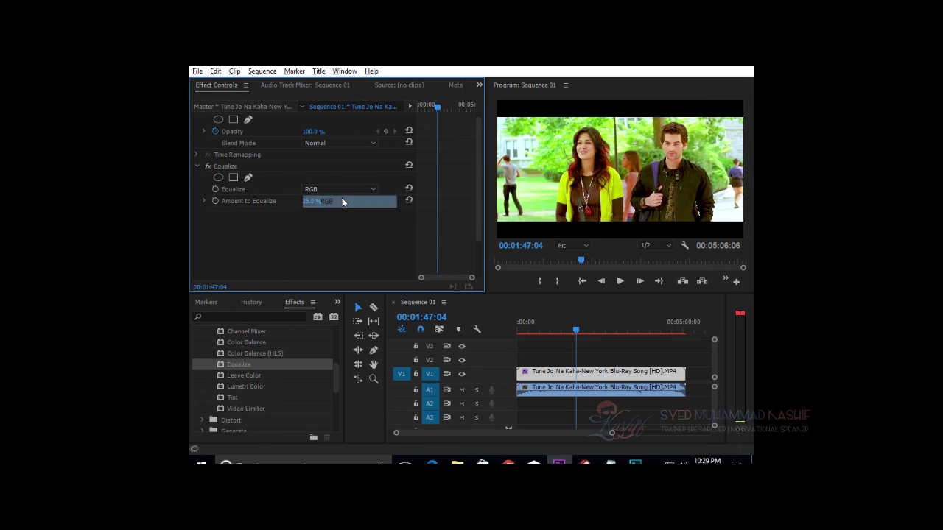
text(100)
key(Return)
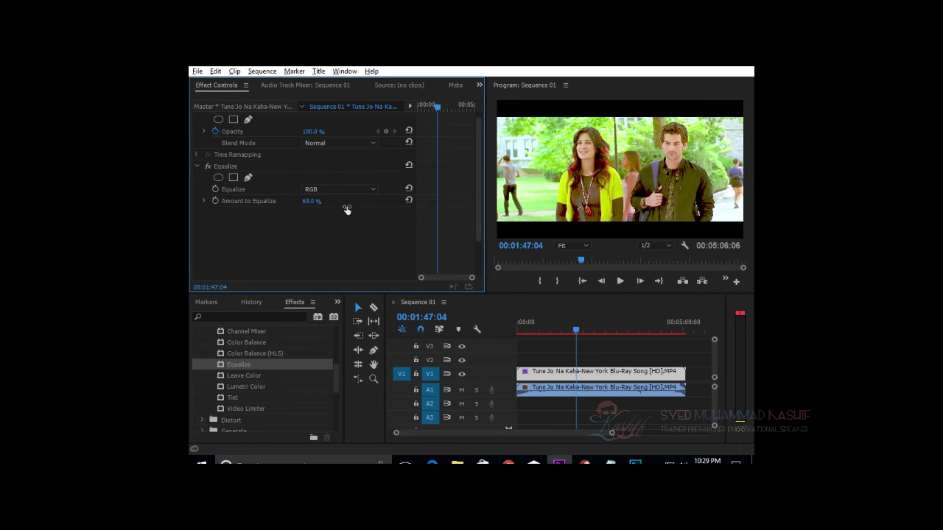
drag(403, 219, 358, 211)
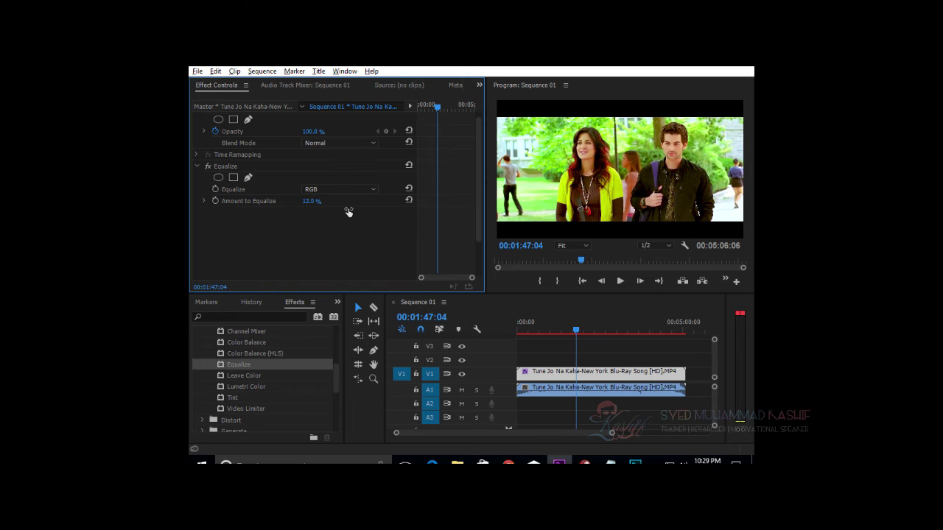
- Delete the Equalize effect from the V1 clip
click(224, 166)
key(Delete)
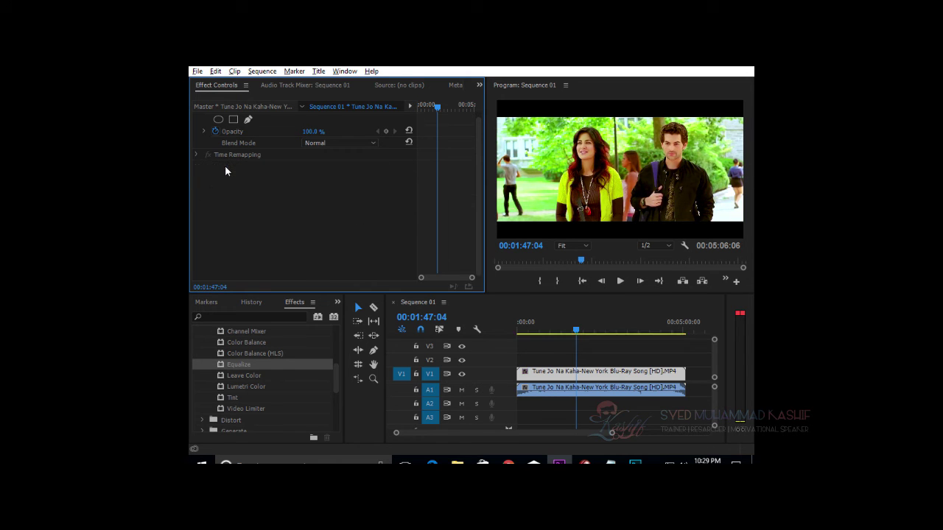
scroll(259, 397, down, 1)
scroll(259, 394, down, 1)
- Apply Leave Color to the V1 clip with the woman's yellow-green jacket as the Color To Leave and a 99% Amount to Decolor
drag(247, 355, 328, 262)
click(320, 200)
click(576, 192)
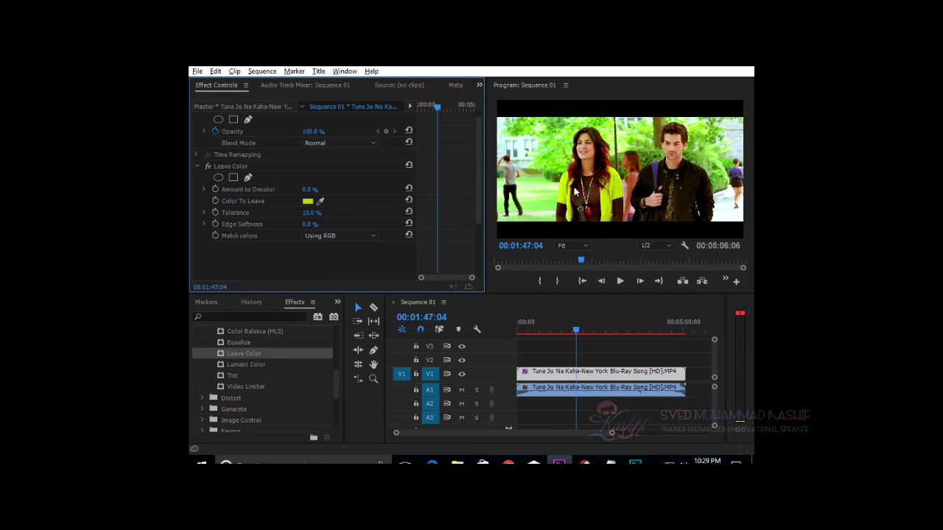
drag(305, 190, 372, 190)
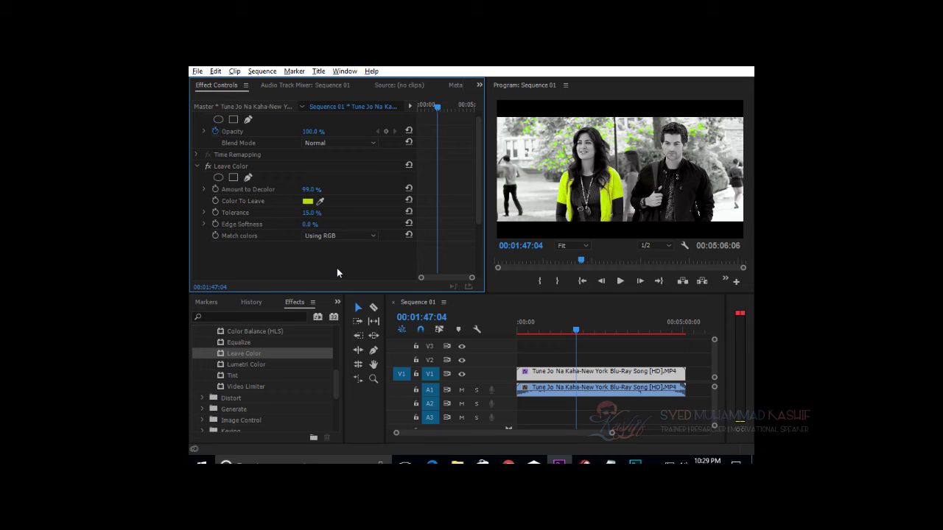
- Preview Leave Color with the playhead at 00:01:19:00 and remove the effect from the V1 clip
drag(577, 330, 557, 329)
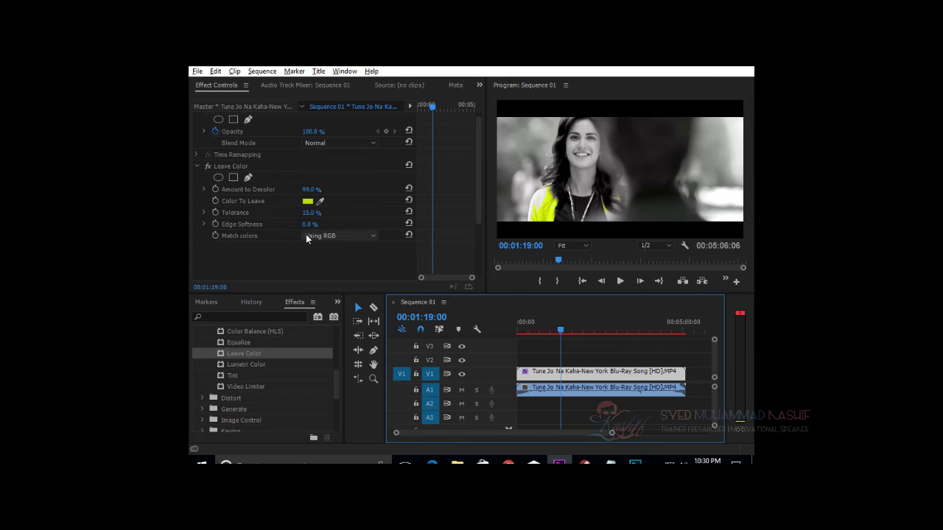
click(234, 167)
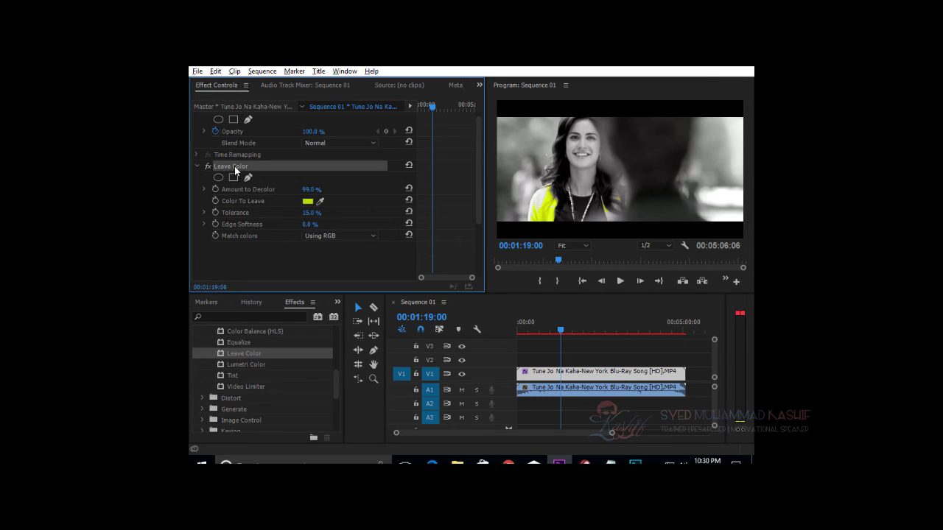
key(Delete)
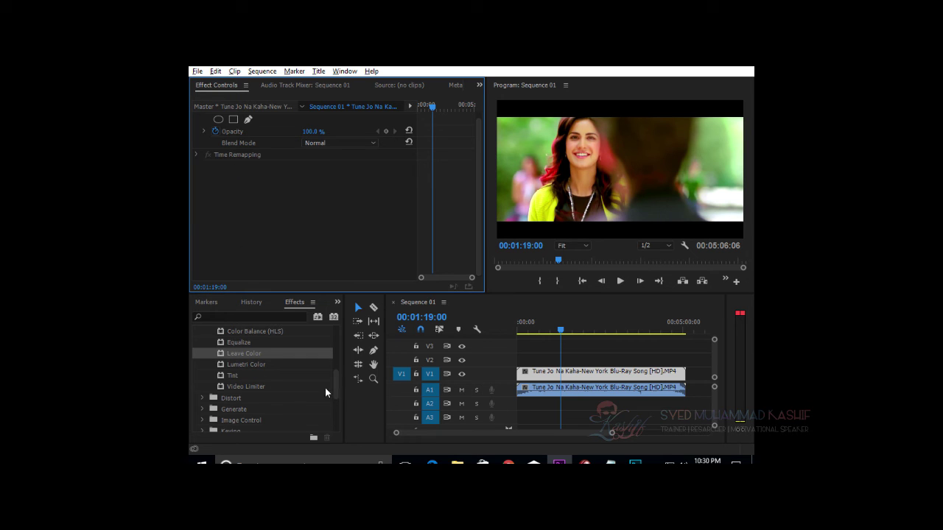
- Apply the Tint effect to the V1 clip and collapse the Color Correction effects folder
click(266, 377)
scroll(318, 388, up, 1)
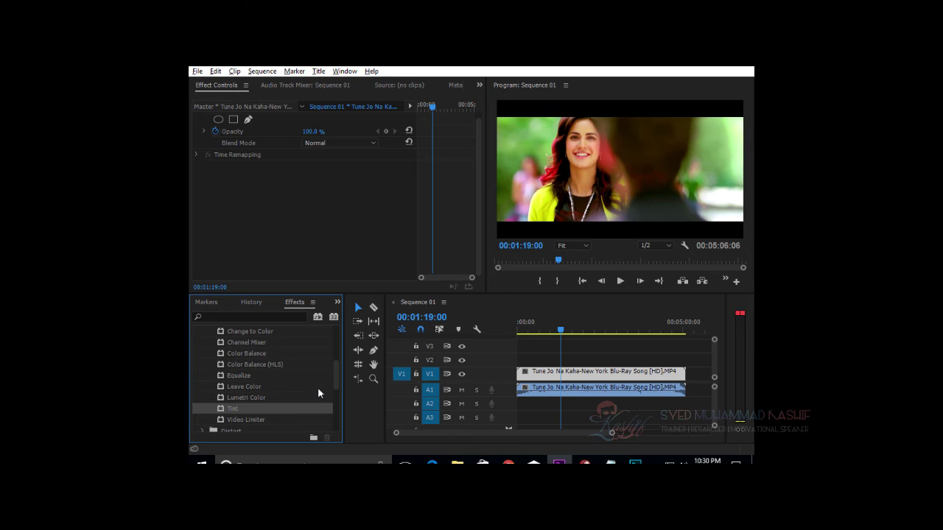
drag(243, 407, 270, 274)
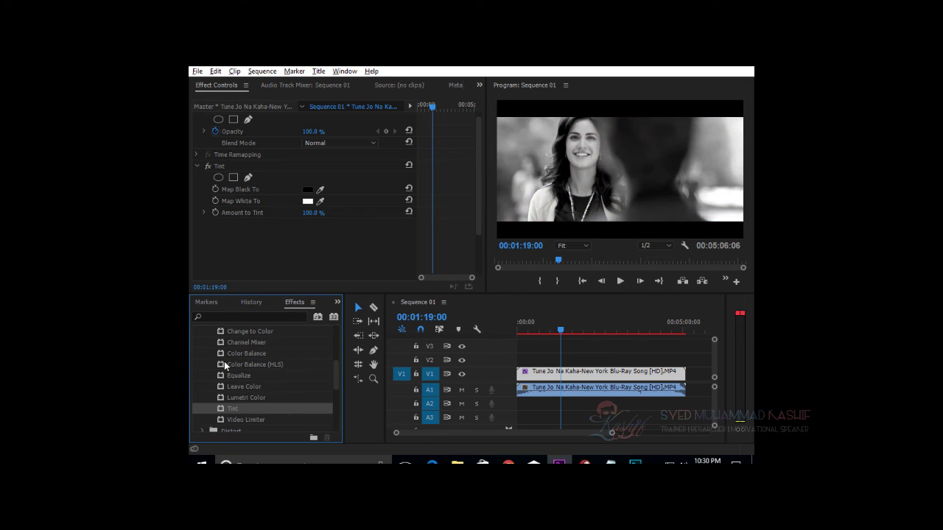
scroll(221, 361, up, 2)
click(202, 353)
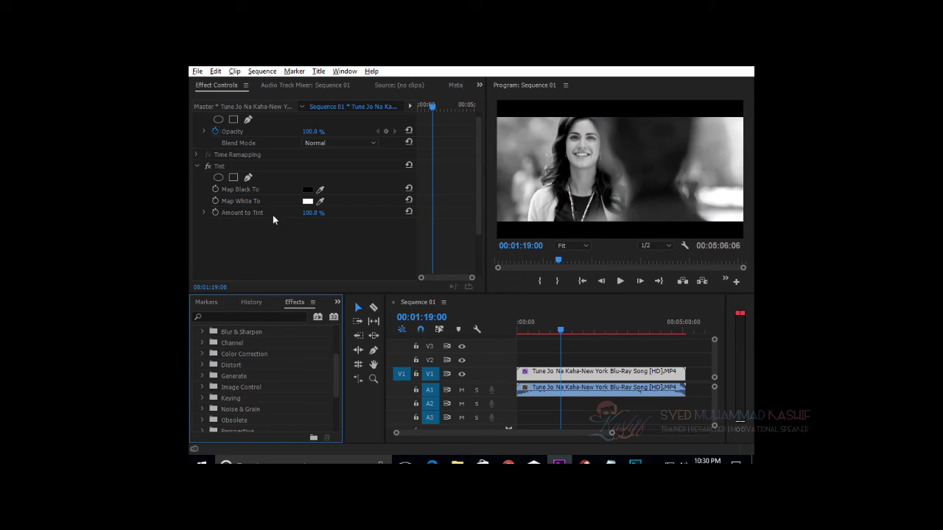
- Sample the woman's dark hair as Tint's Map Black To colour and her pale yellow jacket as Map White To
click(325, 186)
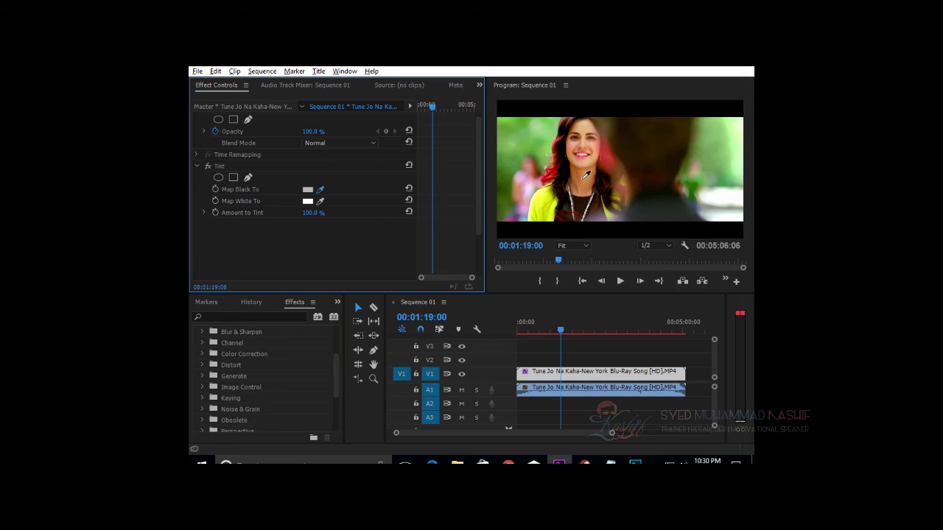
click(548, 159)
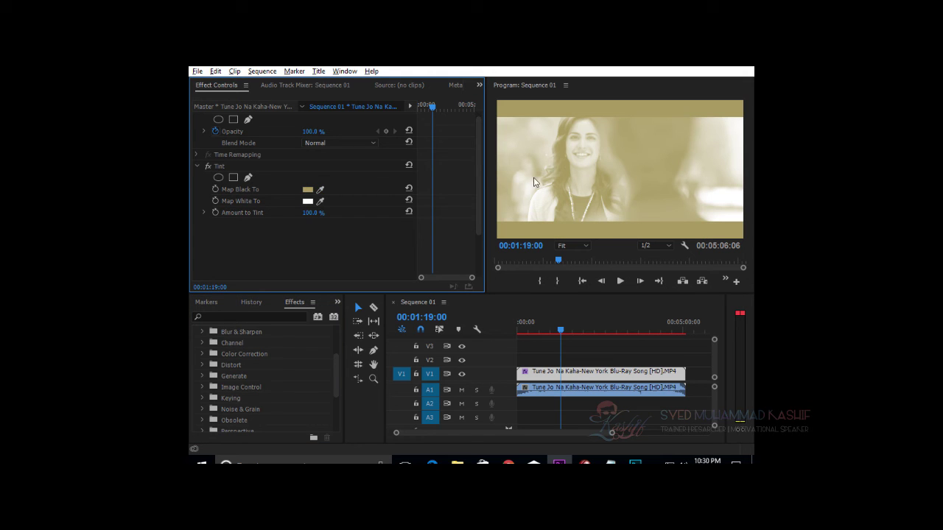
click(321, 190)
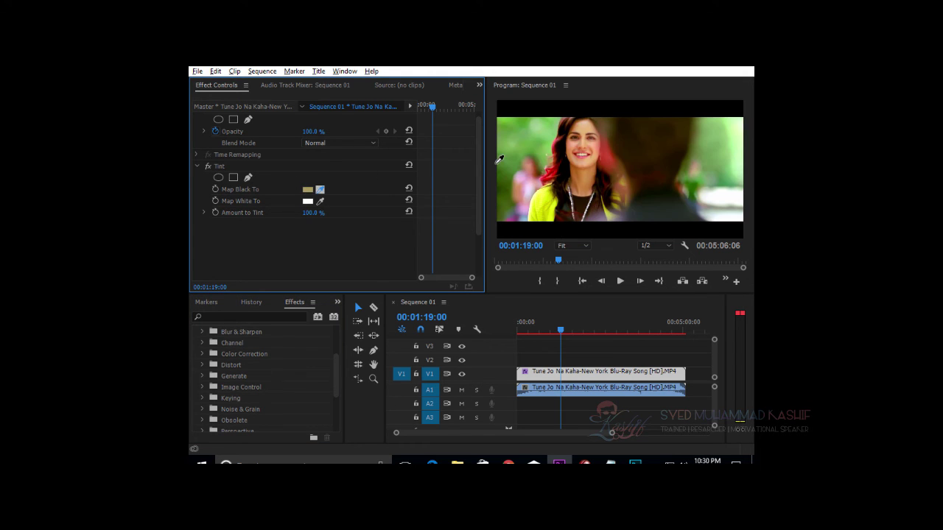
click(563, 151)
click(320, 200)
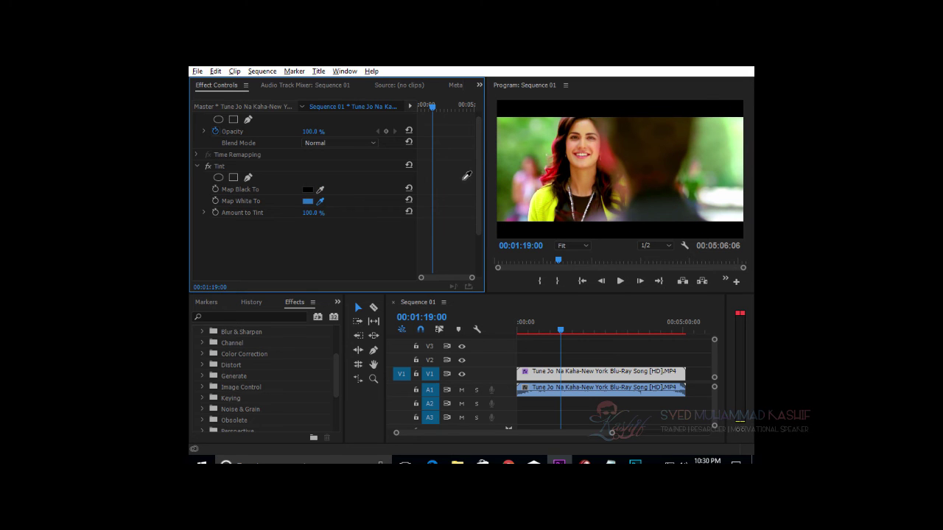
click(534, 194)
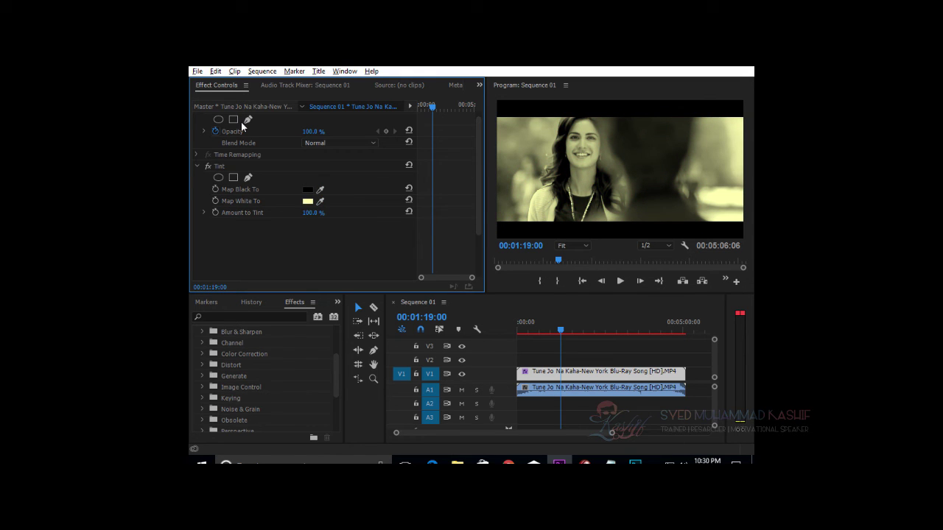
- Set Tint's Map White To colour to purple 631584 and the Amount to Tint to 53%
click(308, 204)
click(466, 280)
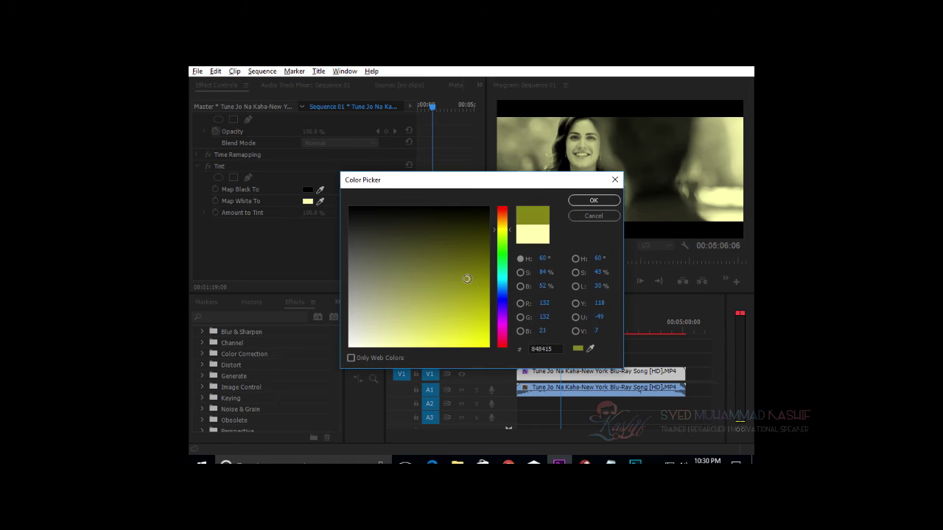
drag(504, 298, 506, 317)
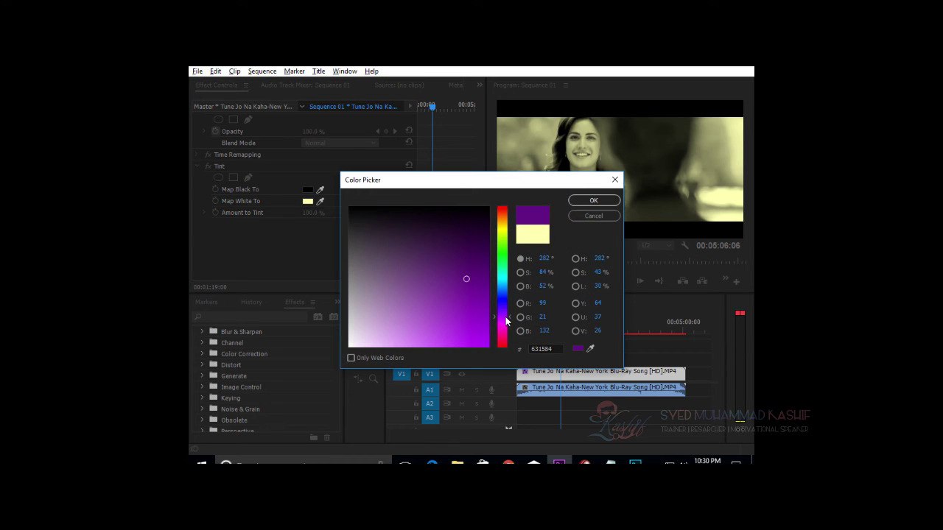
click(594, 201)
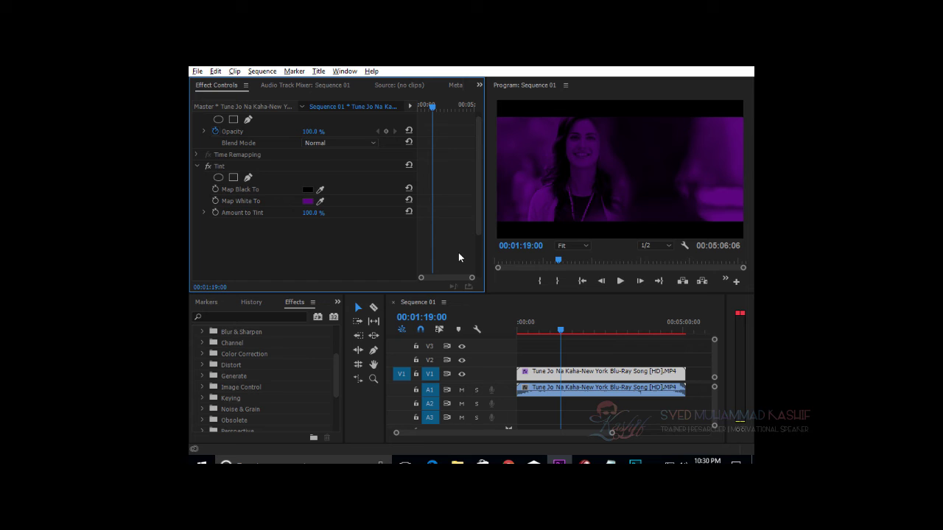
drag(312, 215, 283, 213)
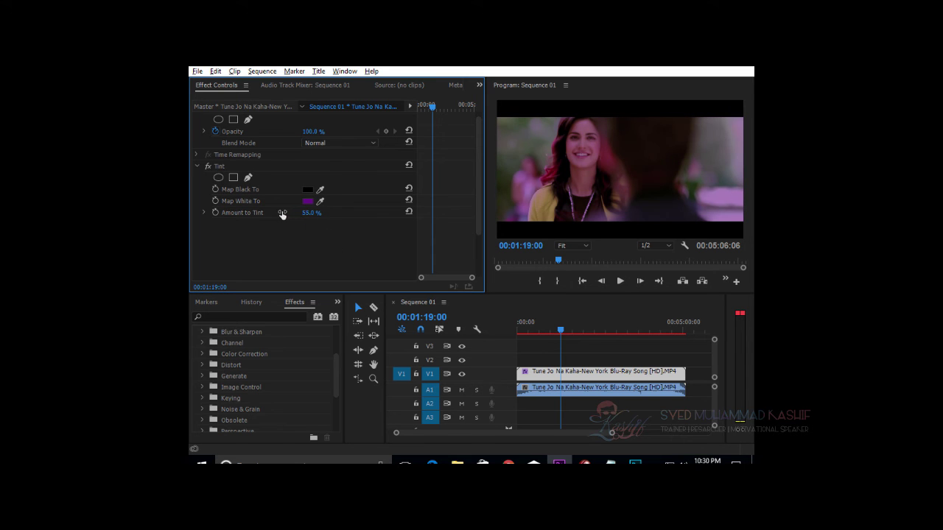
click(315, 212)
click(315, 212)
- Play the tinted clip from about 00:01:19:00 to 00:01:35:07 and remove the Tint effect from it
click(562, 320)
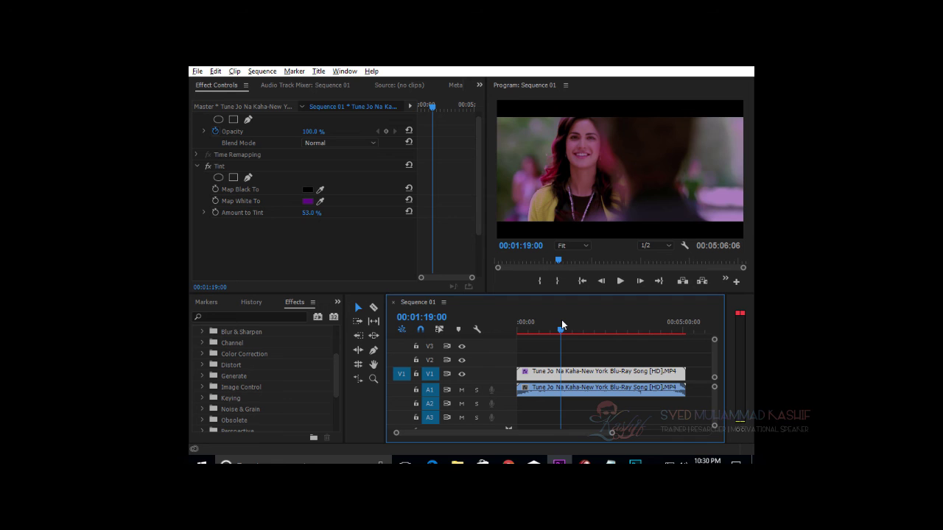
key(space)
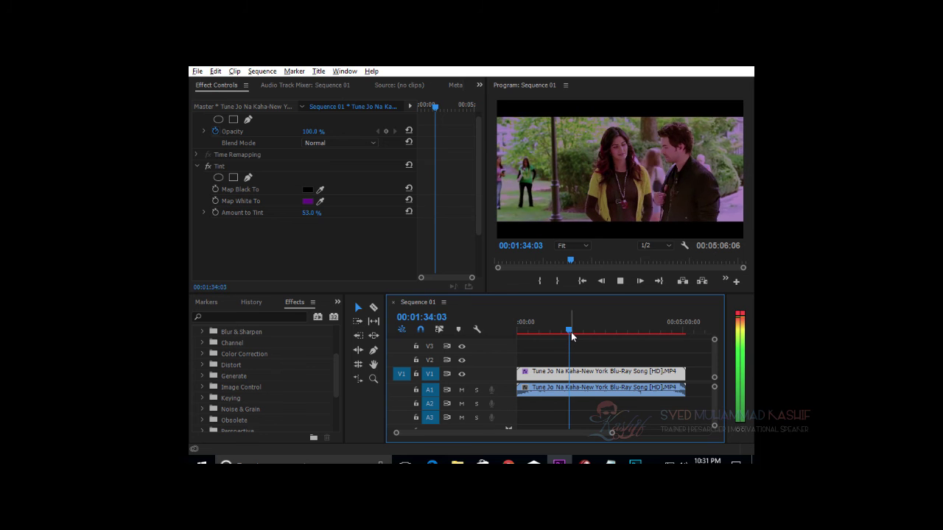
key(space)
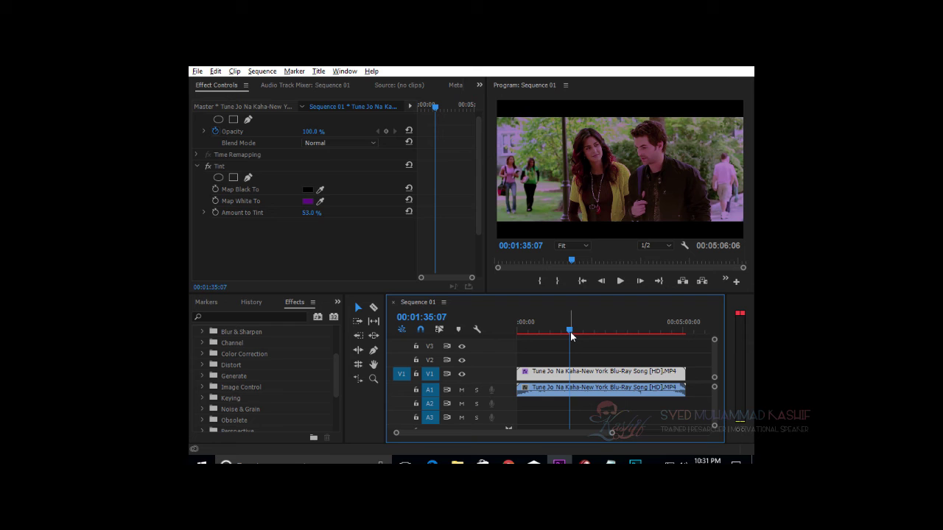
click(222, 168)
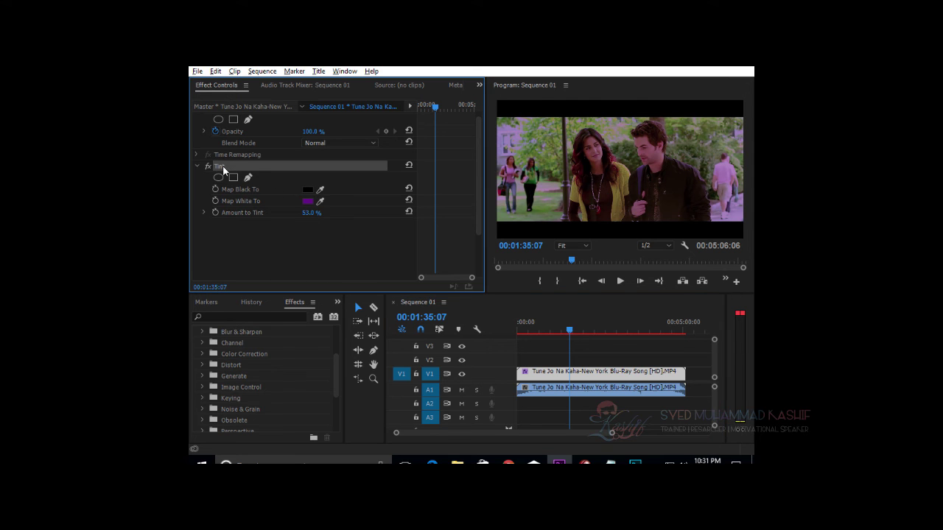
key(Delete)
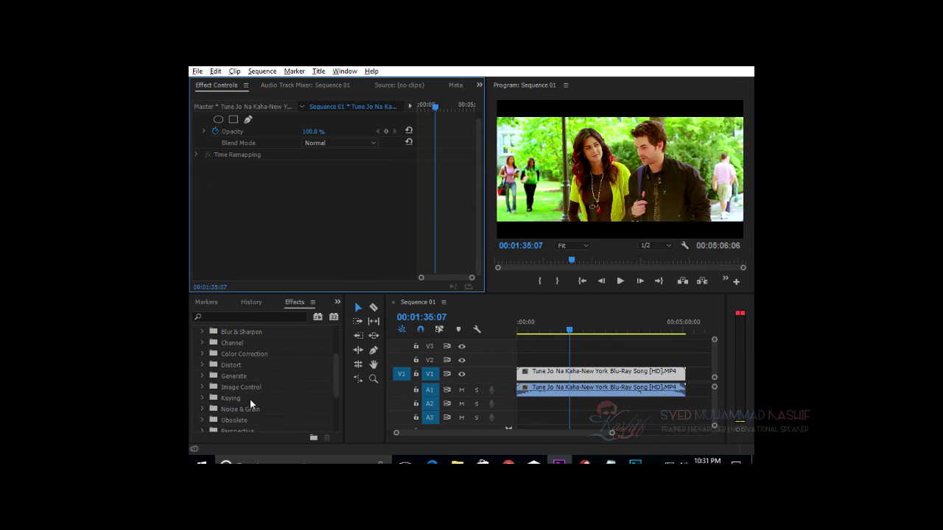
- Apply the Corner Pin effect from the Distort folder to the V1 clip
click(204, 366)
scroll(269, 386, down, 1)
drag(247, 354, 329, 228)
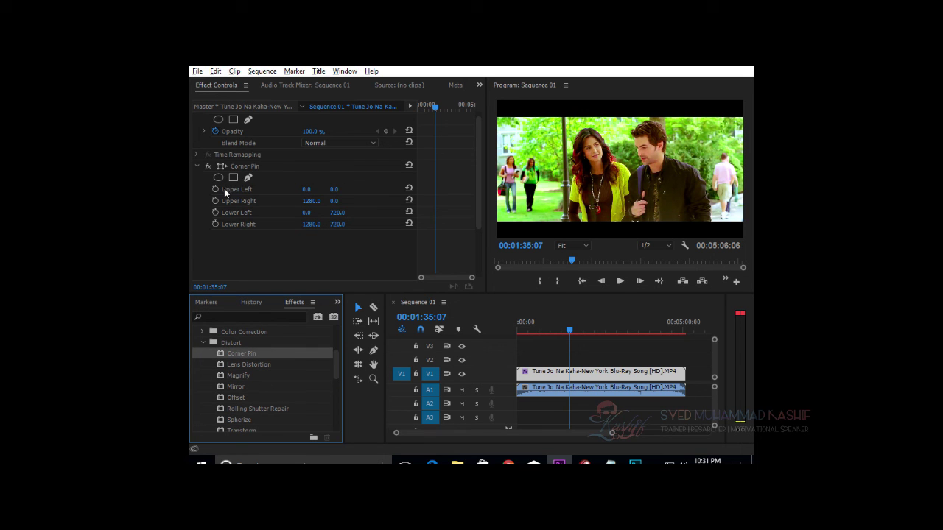
- Reposition Corner Pin's corners to about 20, 198 upper left, 603, 135 upper right, 290, 671 lower left and 1007, 522 lower right
click(224, 168)
drag(498, 101, 557, 132)
drag(744, 236, 704, 199)
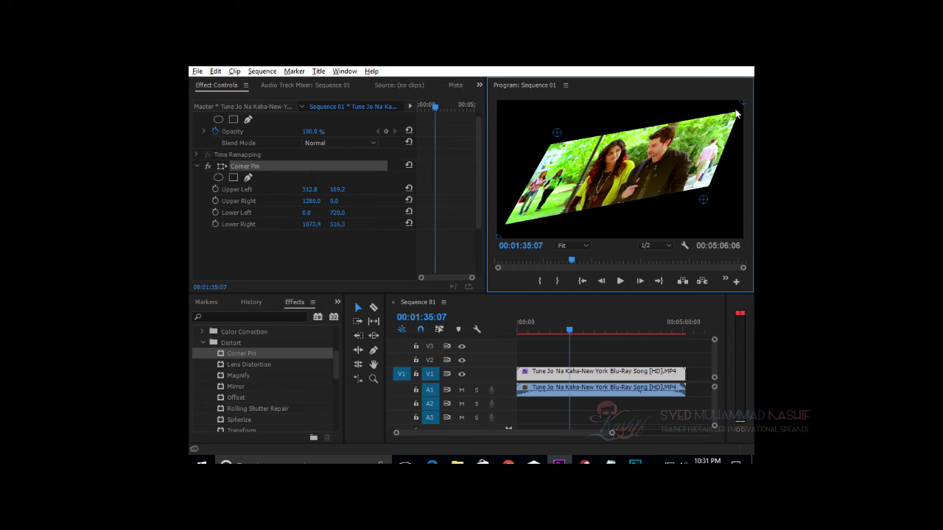
drag(740, 103, 642, 130)
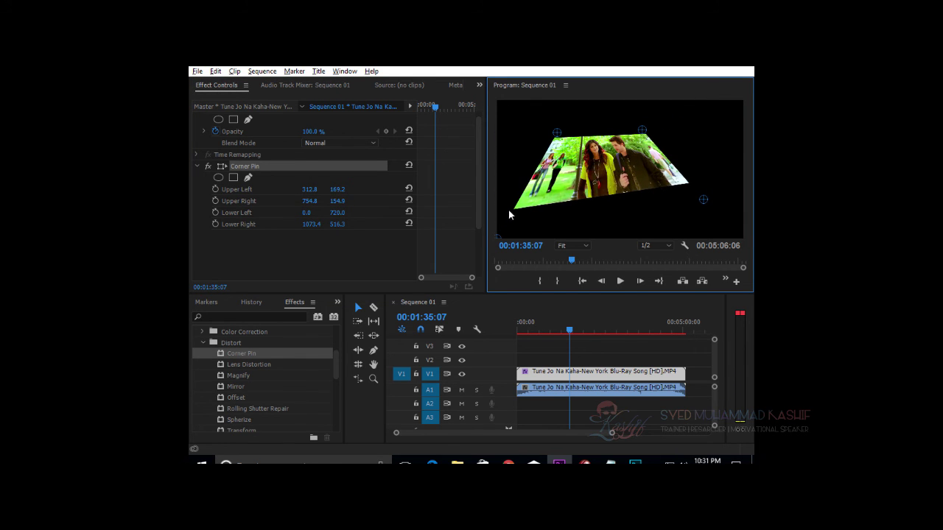
drag(498, 237, 553, 229)
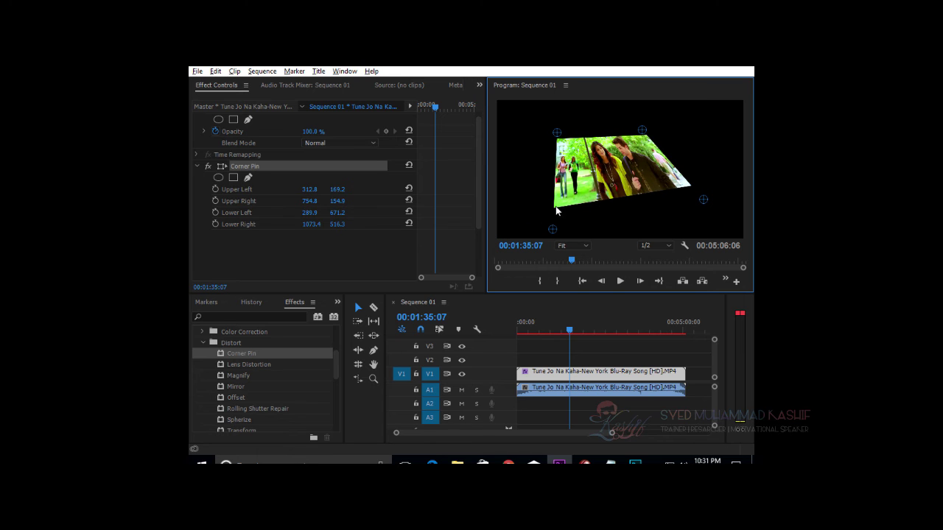
drag(558, 134, 501, 138)
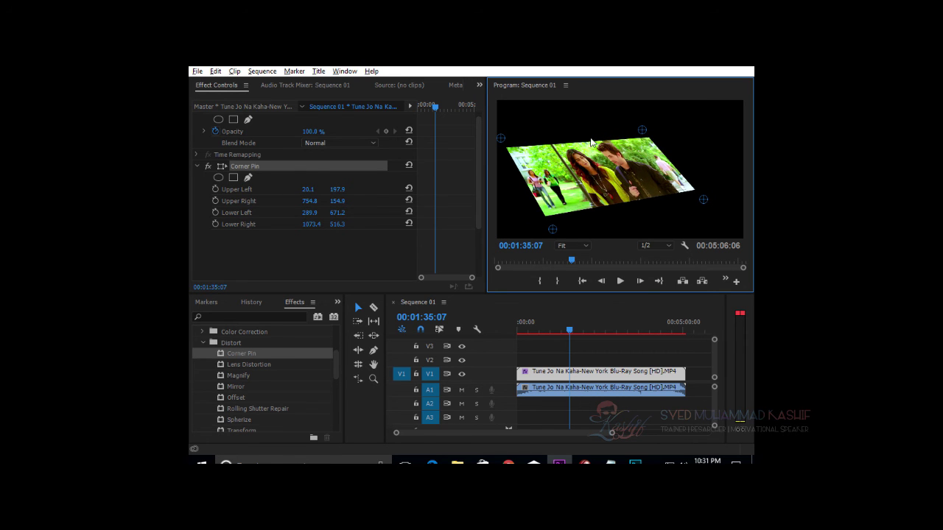
drag(643, 131, 613, 126)
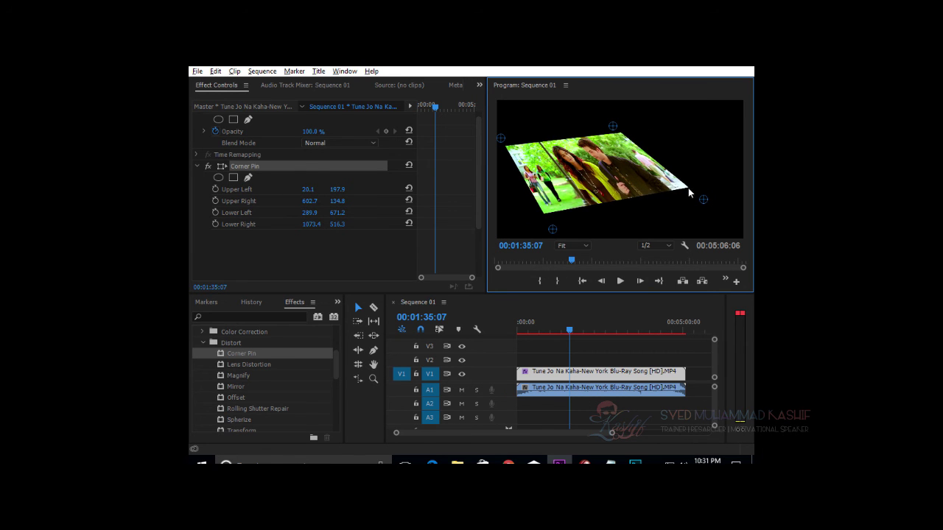
drag(704, 200, 690, 201)
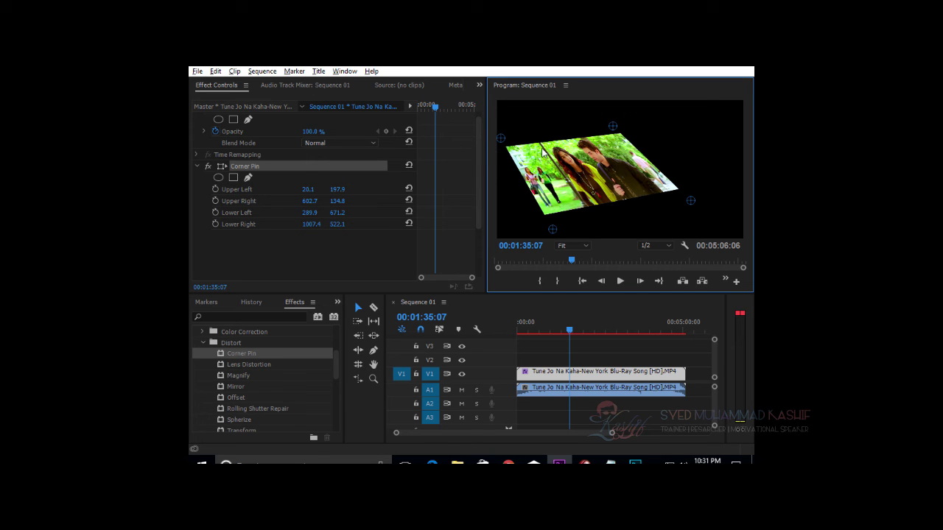
- Save the project and remove the Corner Pin effect from the V1 clip
key(ctrl+s)
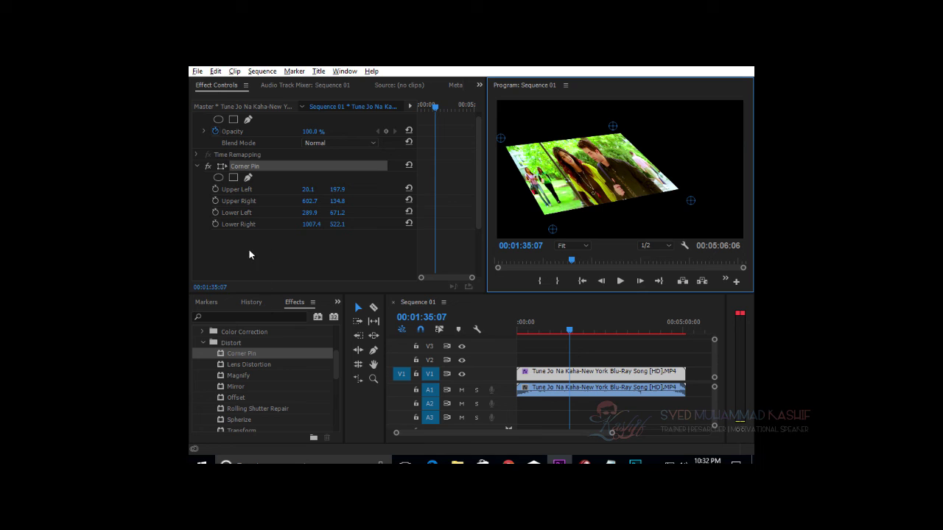
click(244, 170)
key(Delete)
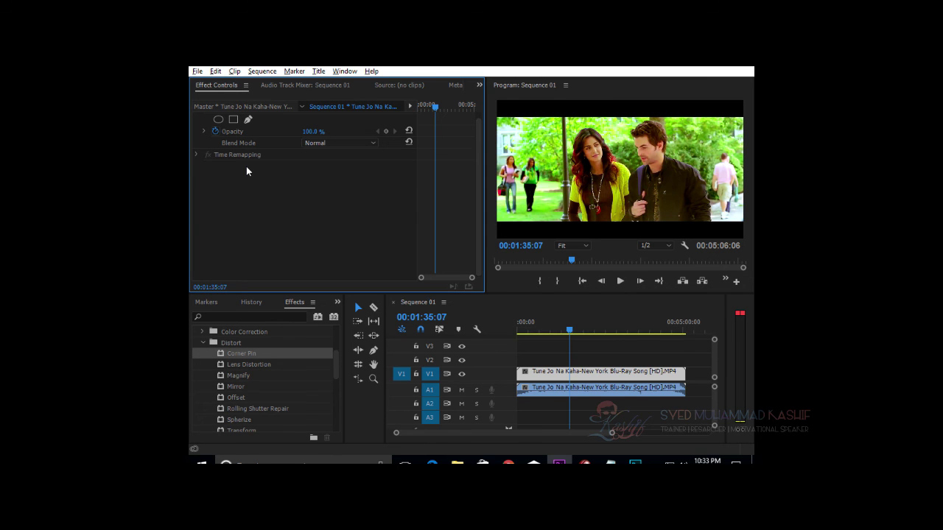
- Switch to Chrome, search the web for "tint" and show the image results
key(alt+Tab)
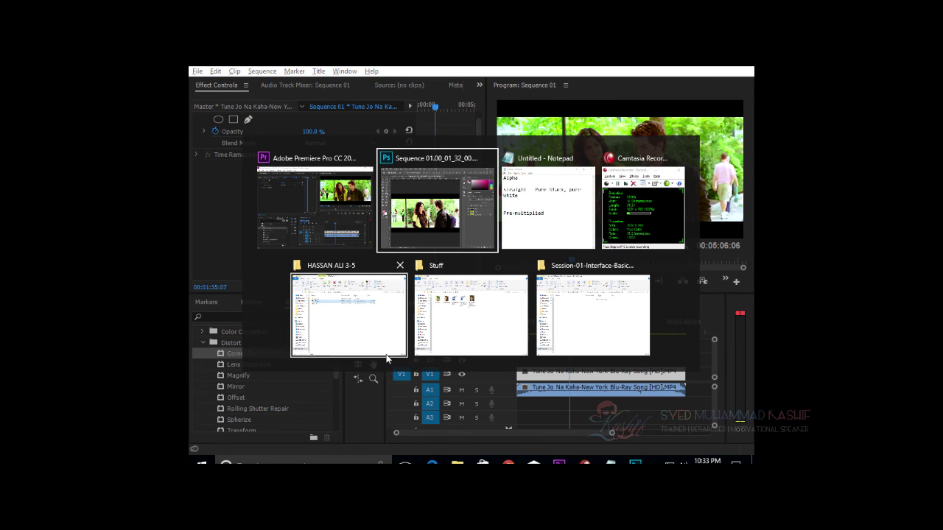
key(Escape)
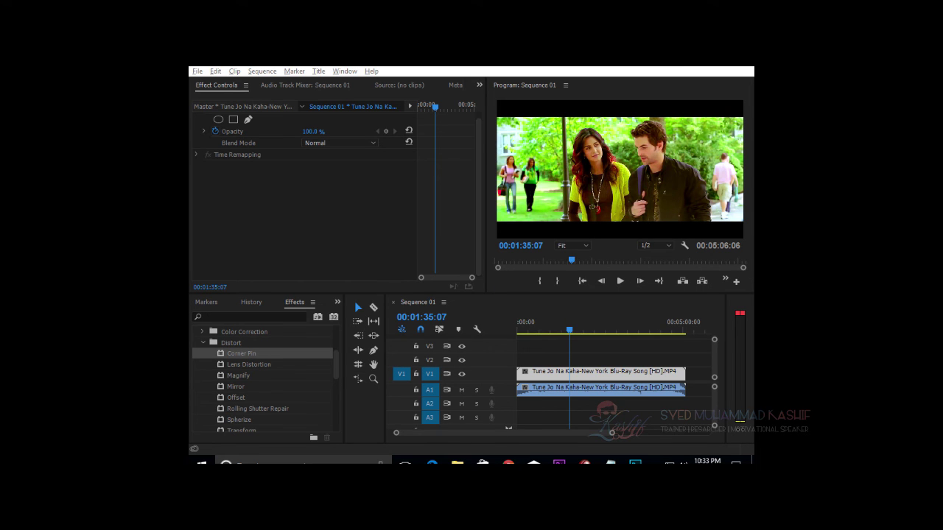
key(alt+Tab)
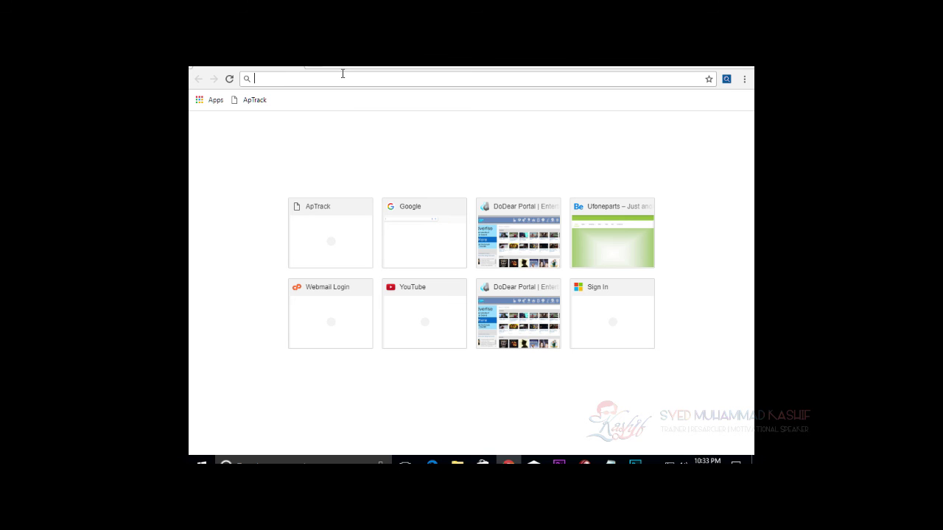
text(tint)
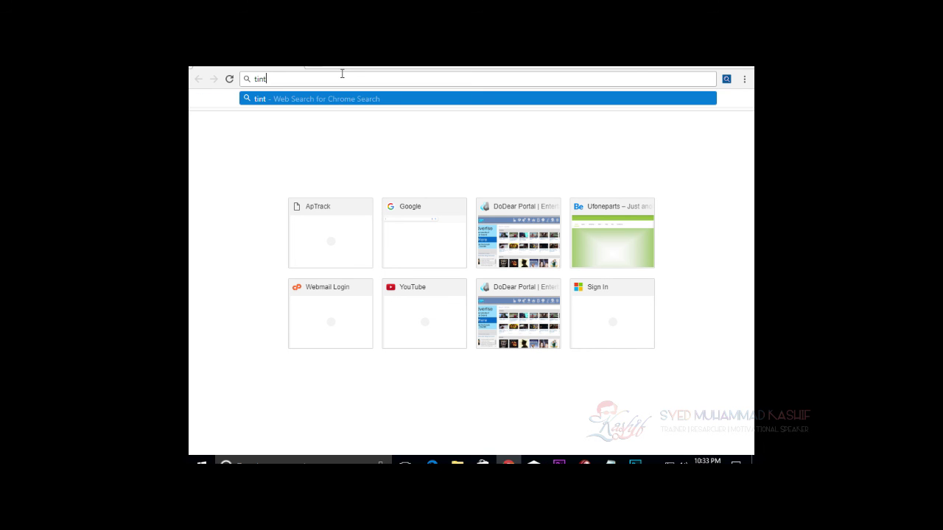
key(Return)
click(343, 75)
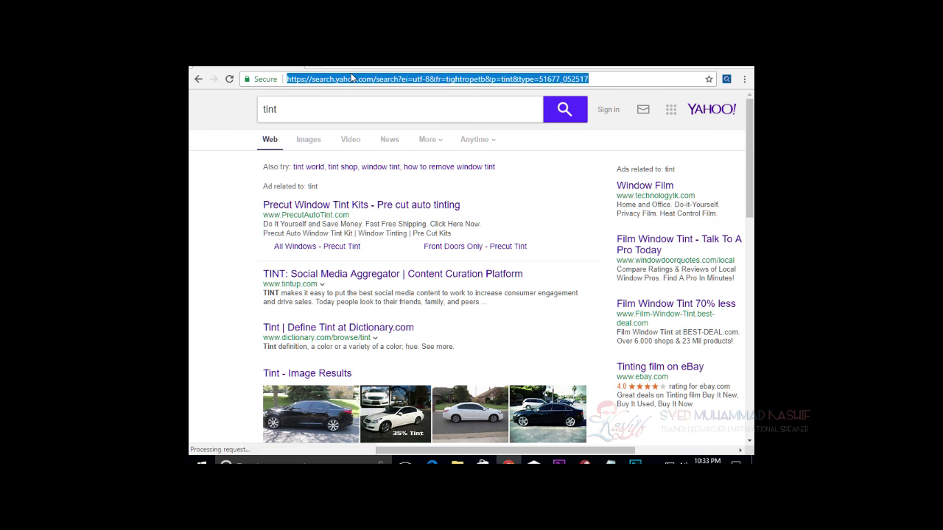
click(309, 141)
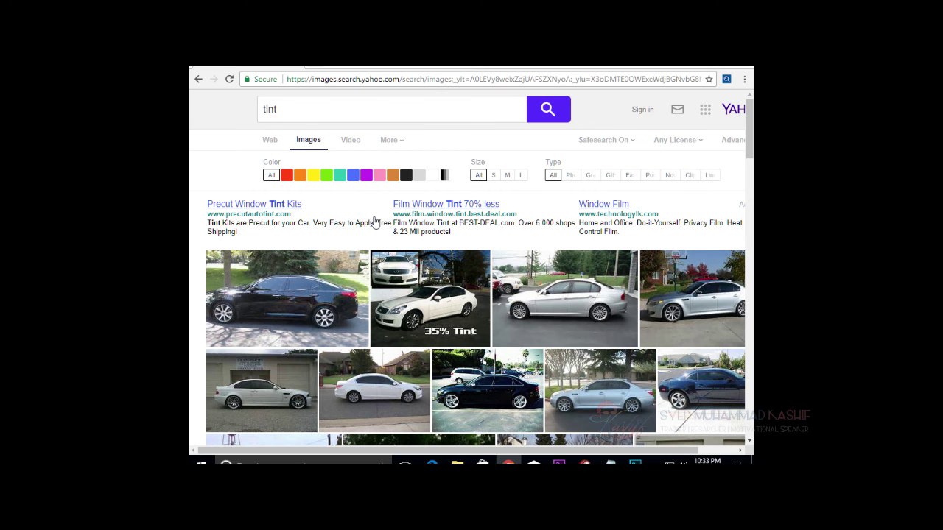
- Refine the Yahoo image search to "tint color"
click(324, 109)
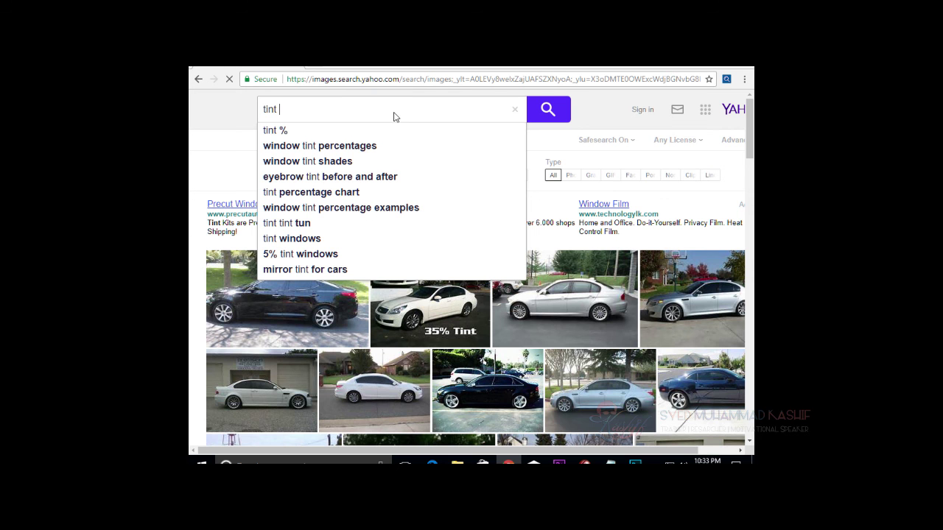
key(Return)
scroll(294, 186, down, 5)
scroll(373, 199, up, 5)
click(309, 100)
text(color)
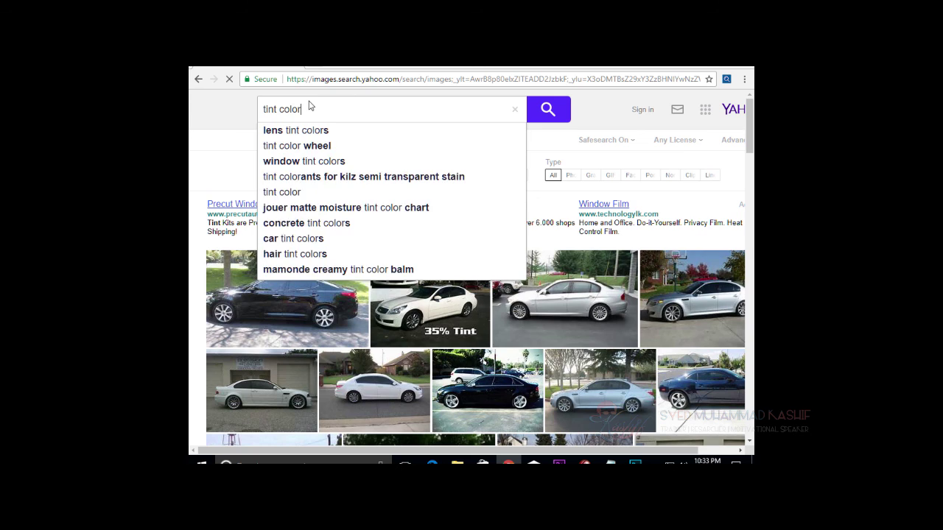
key(Return)
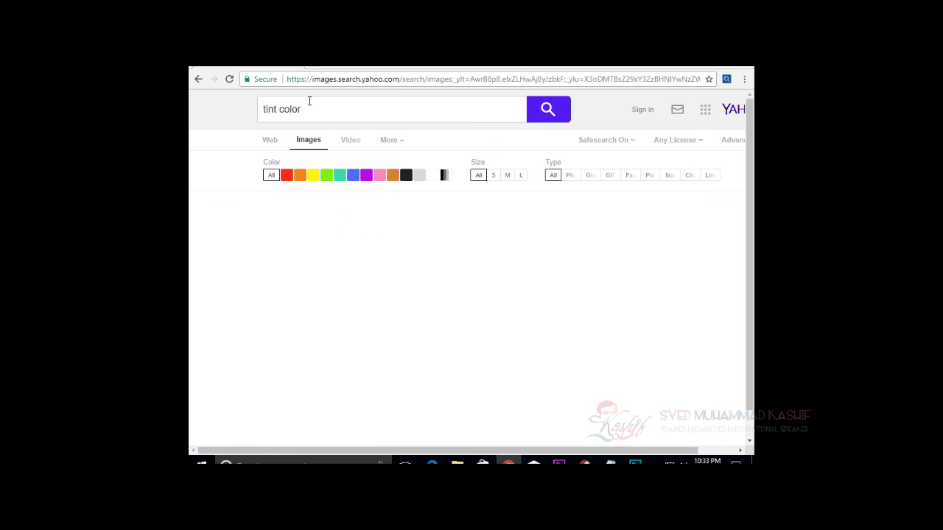
- Examine the tint, shade and hue charts in the image results and return to Premiere Pro
scroll(464, 291, down, 1)
scroll(465, 291, down, 3)
scroll(465, 291, up, 4)
scroll(465, 291, down, 6)
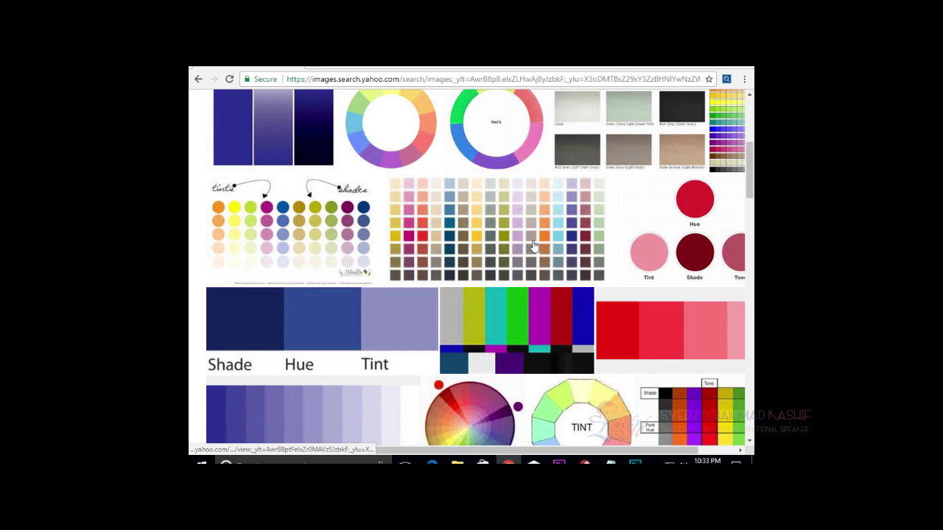
scroll(535, 243, down, 4)
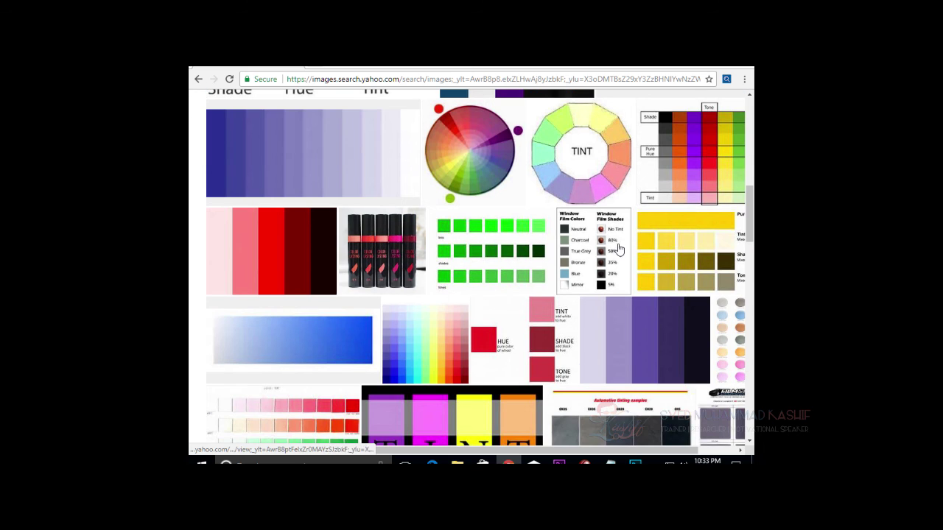
scroll(560, 226, up, 5)
scroll(545, 231, down, 5)
scroll(414, 201, up, 6)
scroll(318, 195, up, 3)
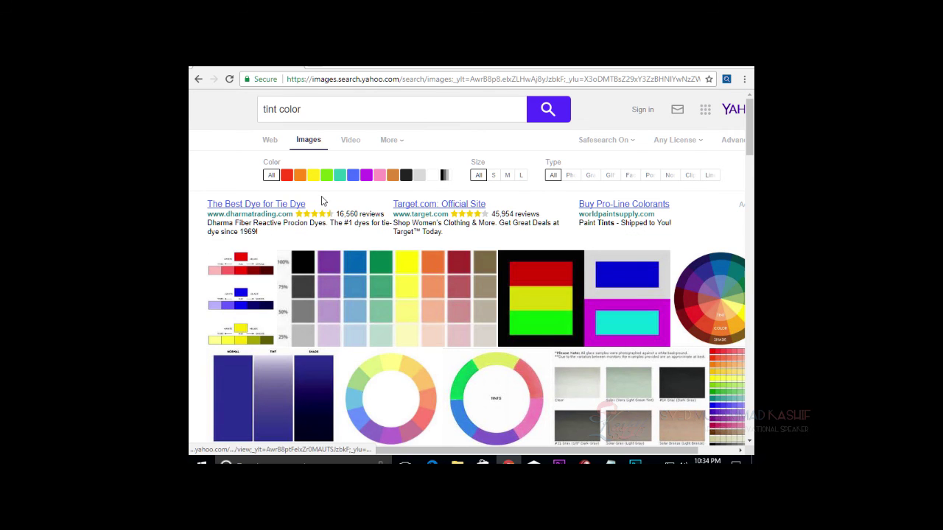
scroll(394, 147, down, 3)
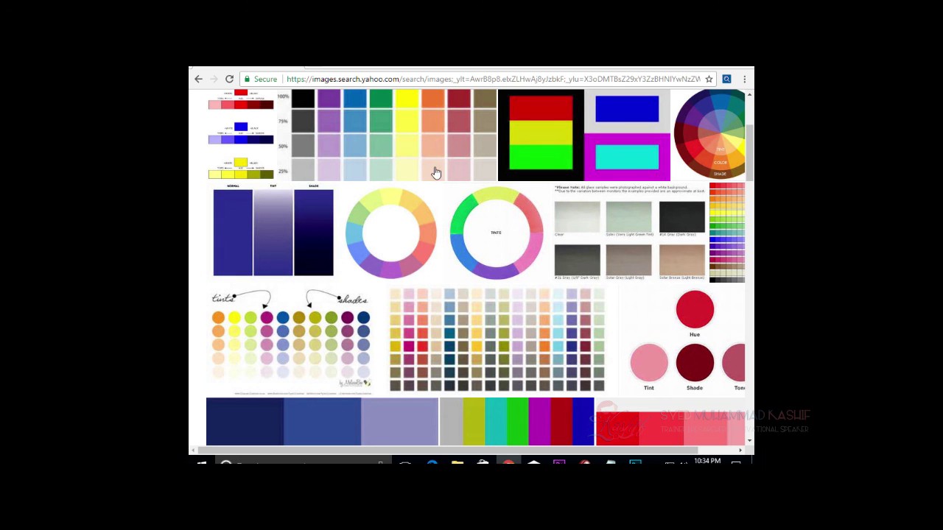
scroll(426, 155, up, 3)
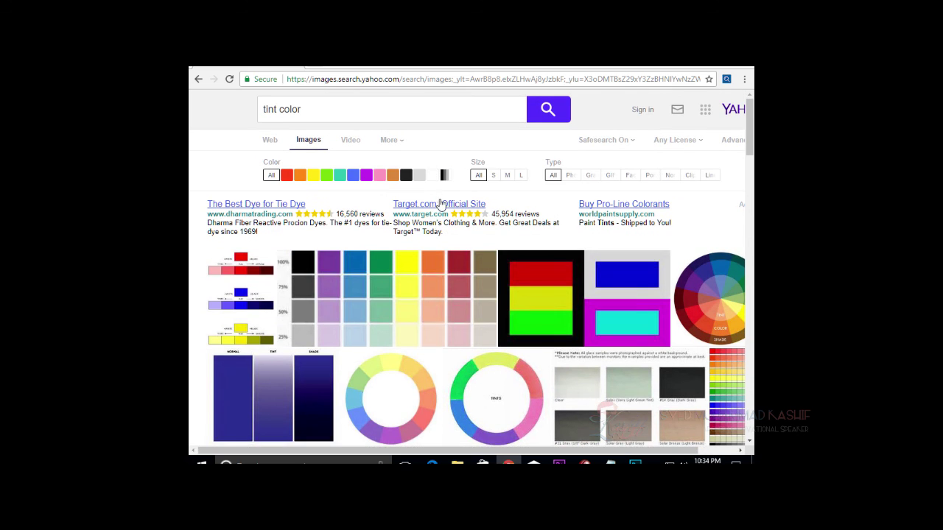
scroll(422, 231, down, 3)
scroll(425, 231, up, 3)
scroll(425, 230, down, 3)
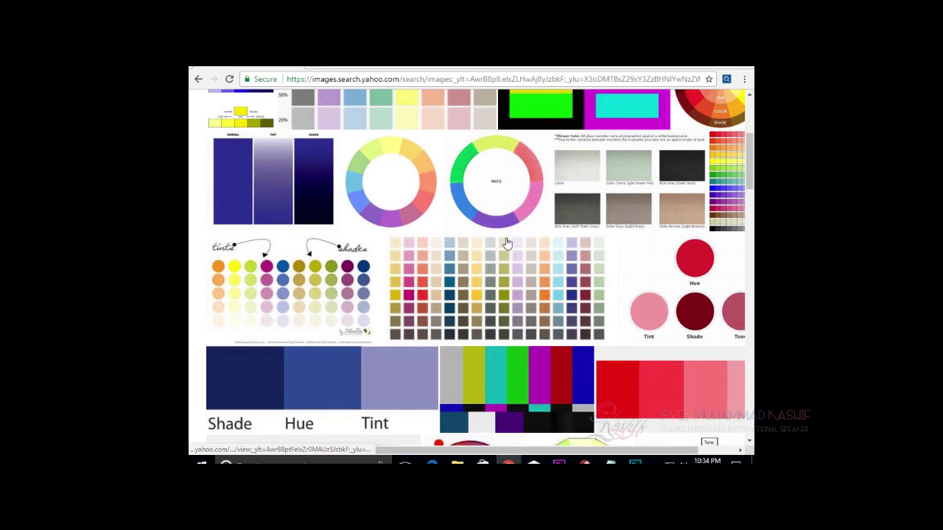
click(718, 451)
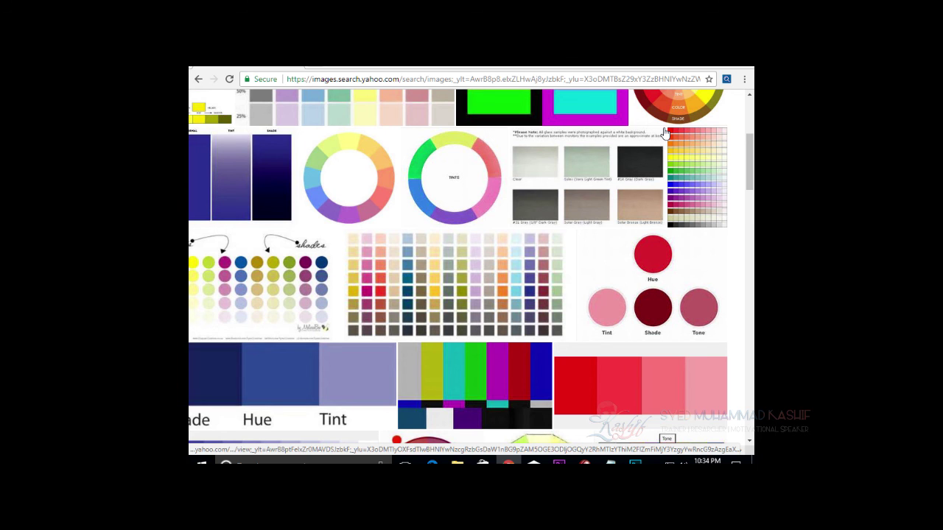
key(alt+Tab)
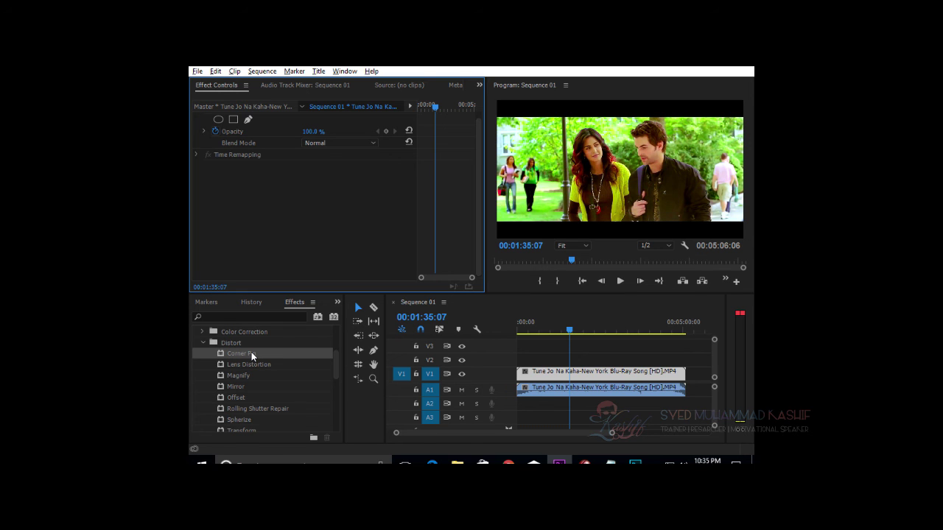
- Apply Lens Distortion to the V1 clip with curvature -12, vertical and horizontal decentering 25 and 4, and prism FX 52 and 27
drag(236, 362, 318, 265)
drag(306, 192, 386, 201)
drag(305, 192, 228, 196)
drag(304, 202, 357, 225)
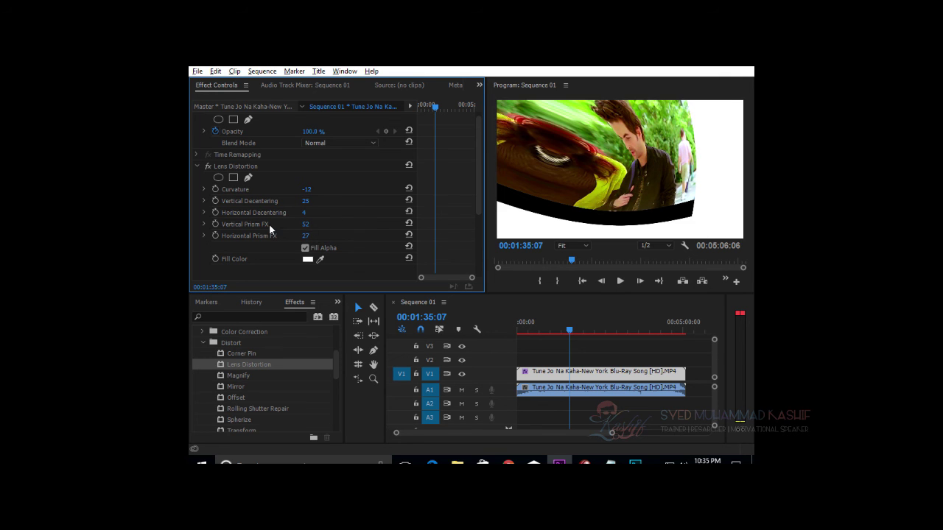
- Replace Lens Distortion with a Magnify effect centred at 491, 232, with magnification 163 and size 180
click(249, 168)
key(Delete)
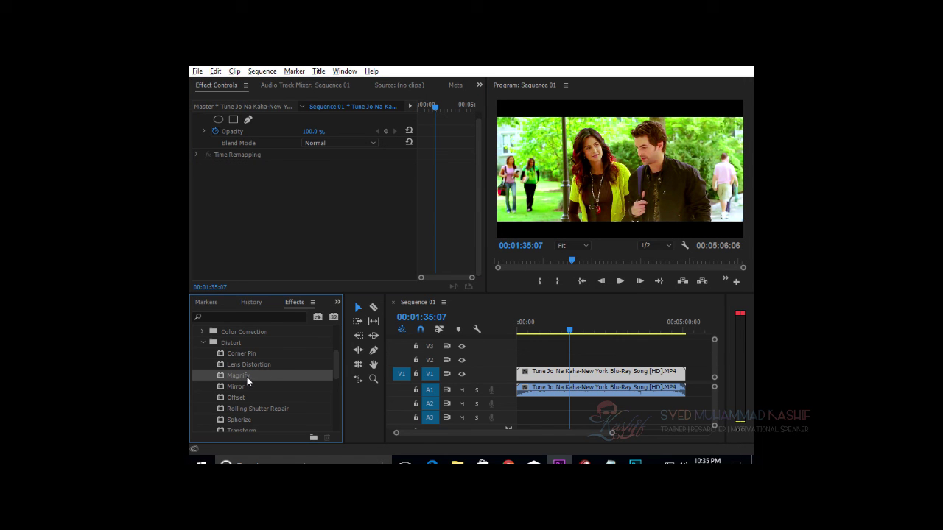
drag(246, 376, 273, 279)
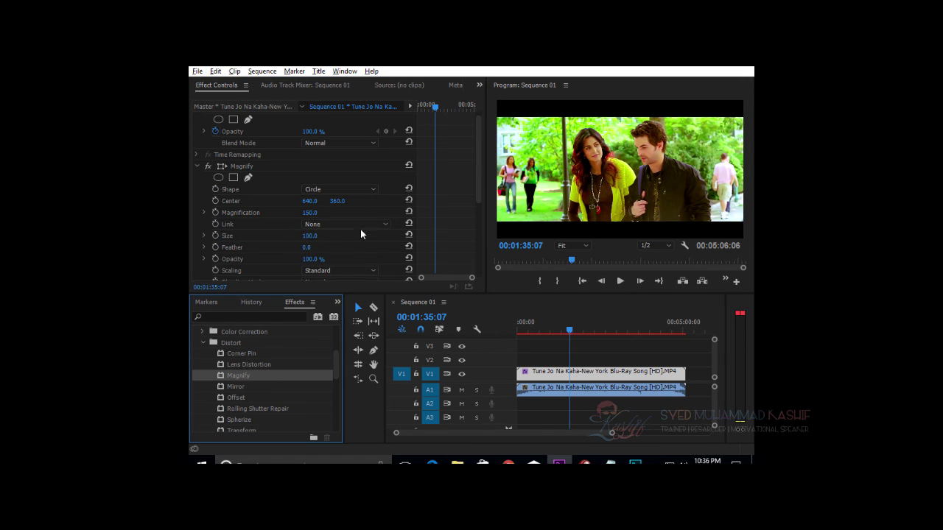
click(309, 204)
drag(308, 204, 366, 239)
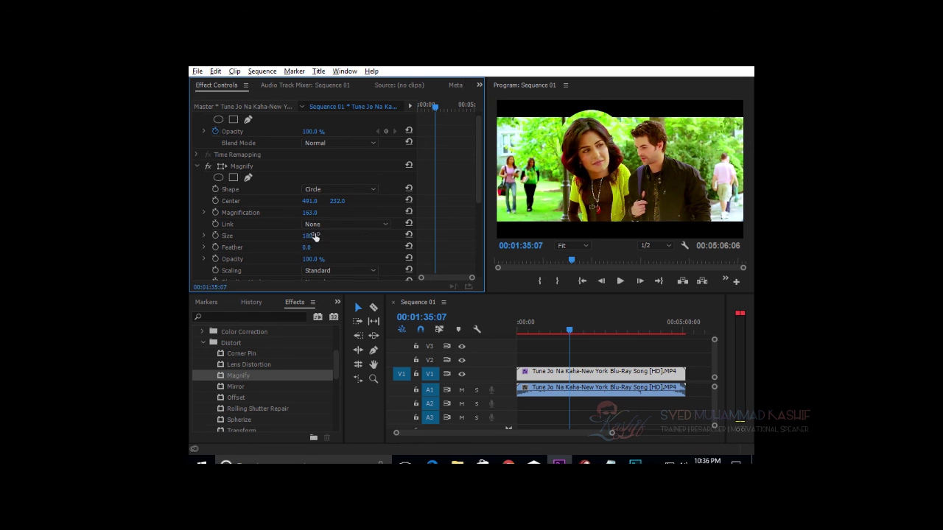
- Set the Magnify feather to 41 and move its center over the man's face at 800, 243
drag(309, 250, 279, 245)
drag(310, 201, 484, 217)
mouse_move(338, 201)
mouse_down()
mouse_move(354, 202)
mouse_move(333, 208)
mouse_up()
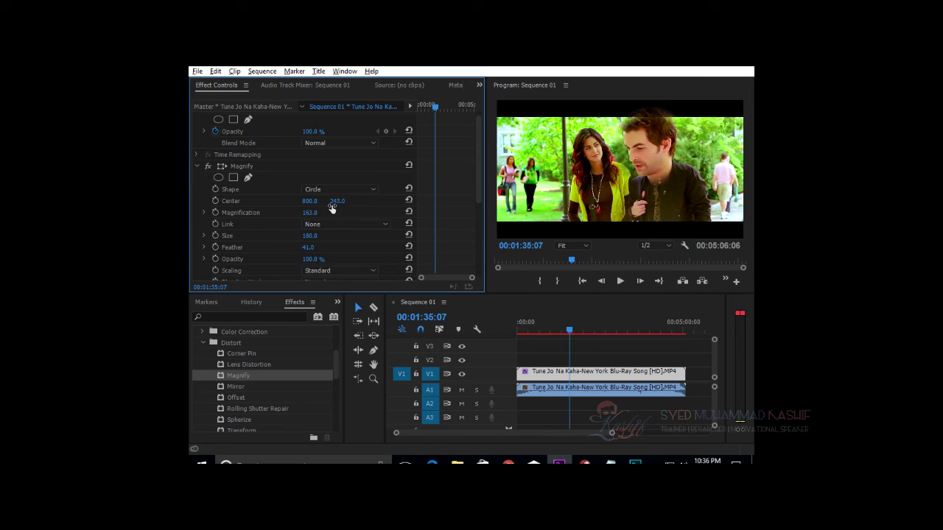
- Remove the Magnify effect from the V1 clip
scroll(322, 246, up, 3)
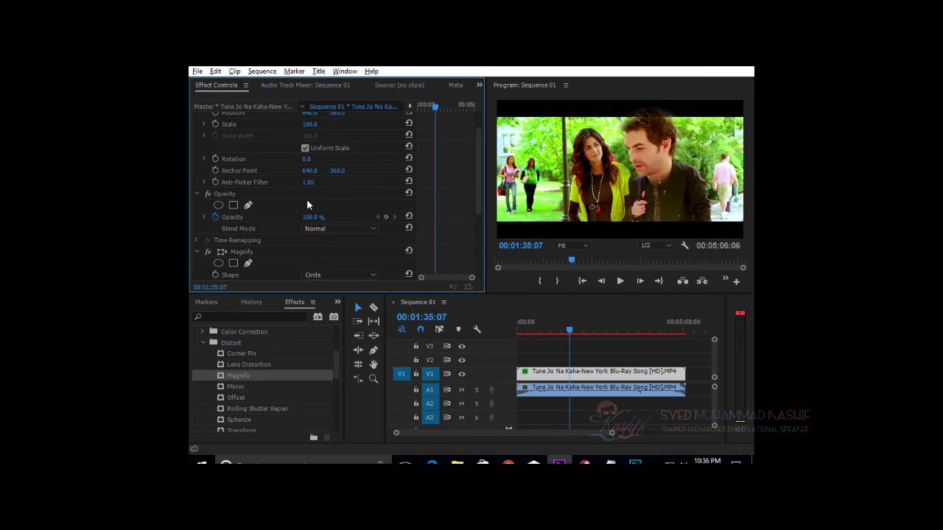
scroll(317, 228, down, 4)
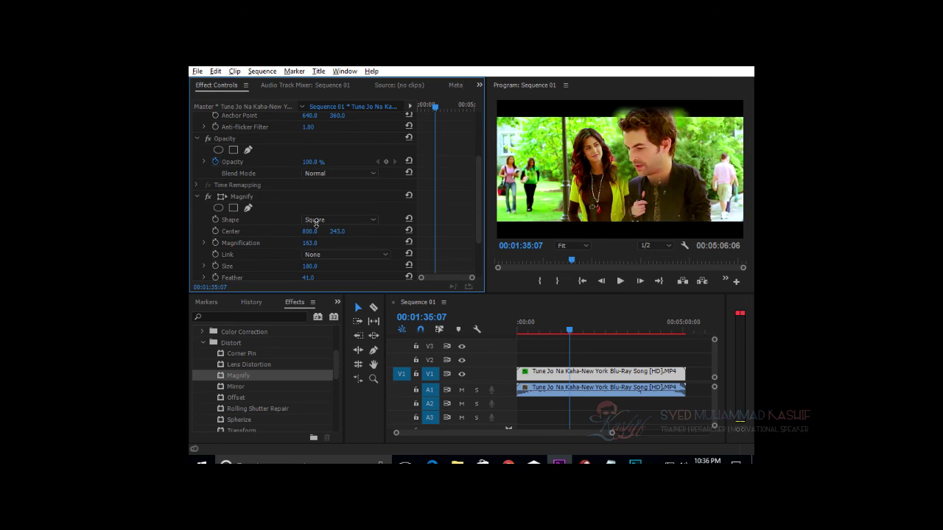
scroll(315, 221, up, 1)
scroll(277, 210, down, 3)
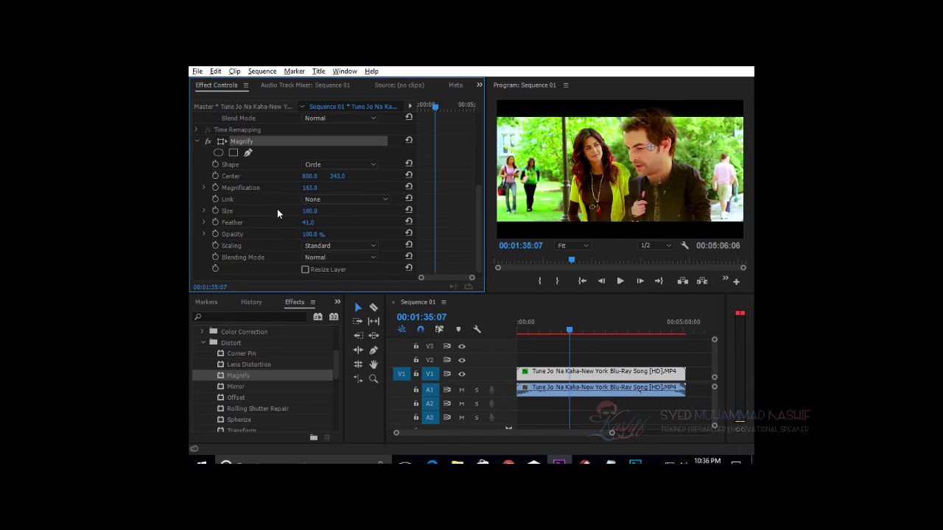
key(Delete)
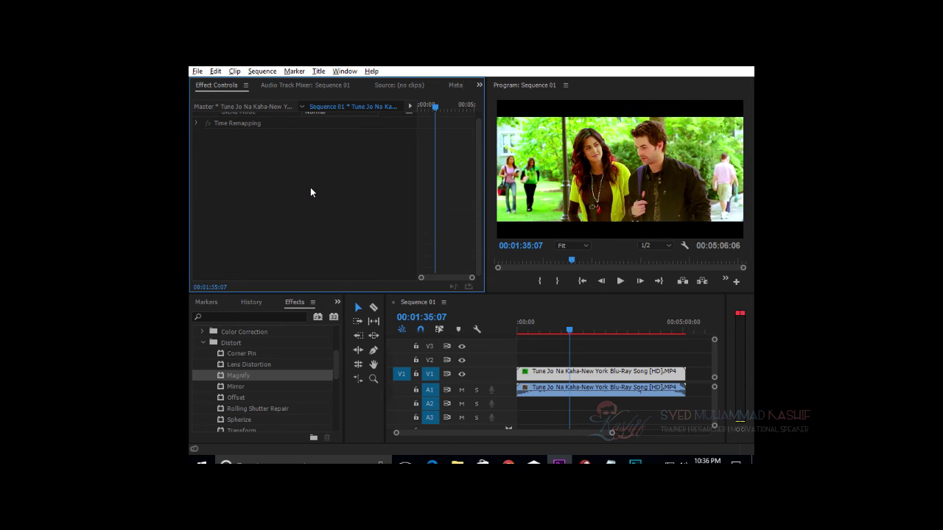
- Apply the Mirror effect to the V1 clip with a reflection angle of 90° and the reflection center at 1280, 477
drag(252, 387, 323, 241)
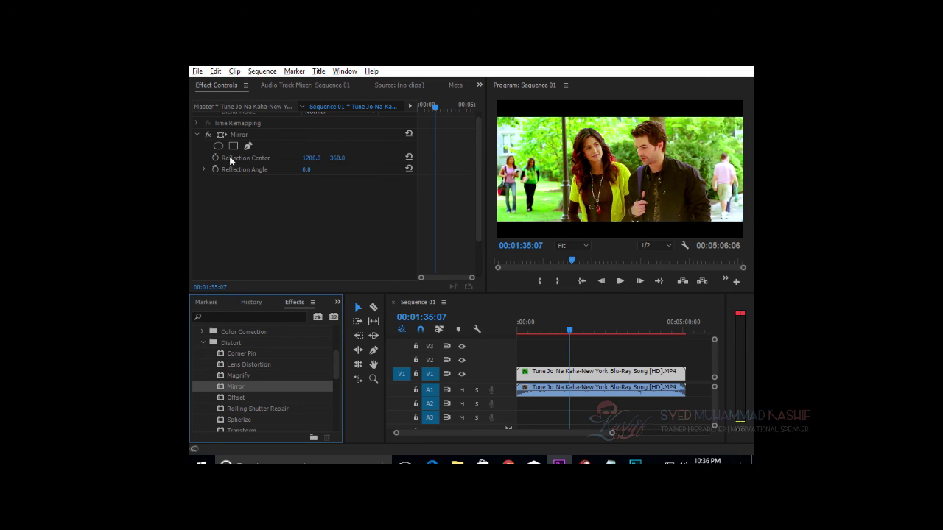
drag(308, 171, 363, 181)
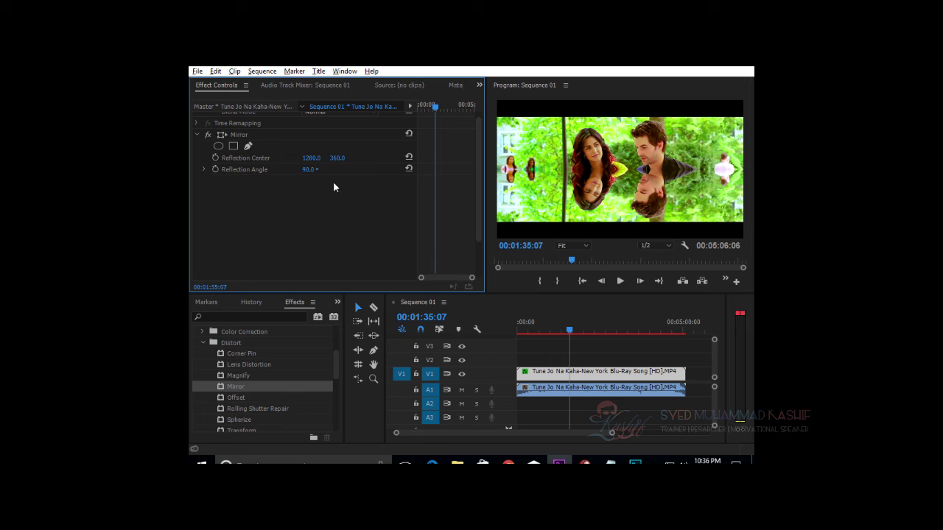
drag(339, 158, 402, 156)
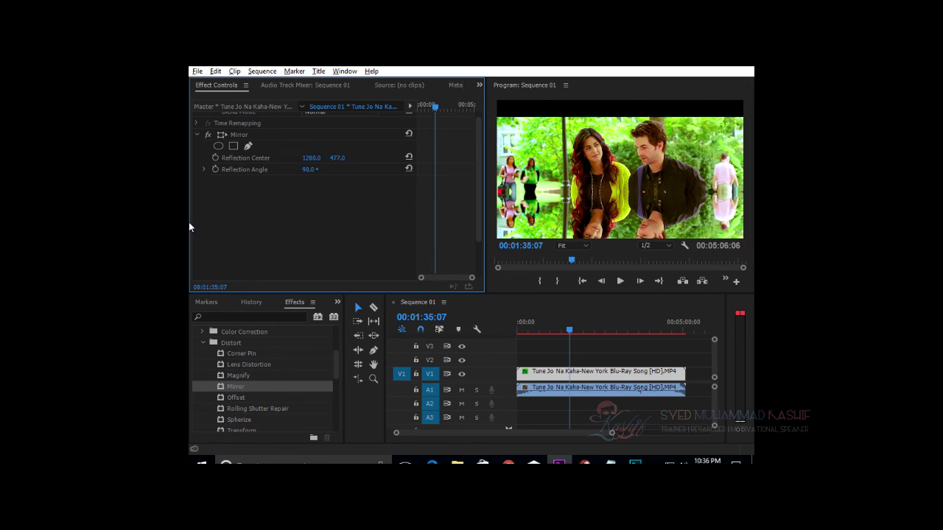
- Play a few seconds of the mirrored clip and remove the Mirror effect
key(space)
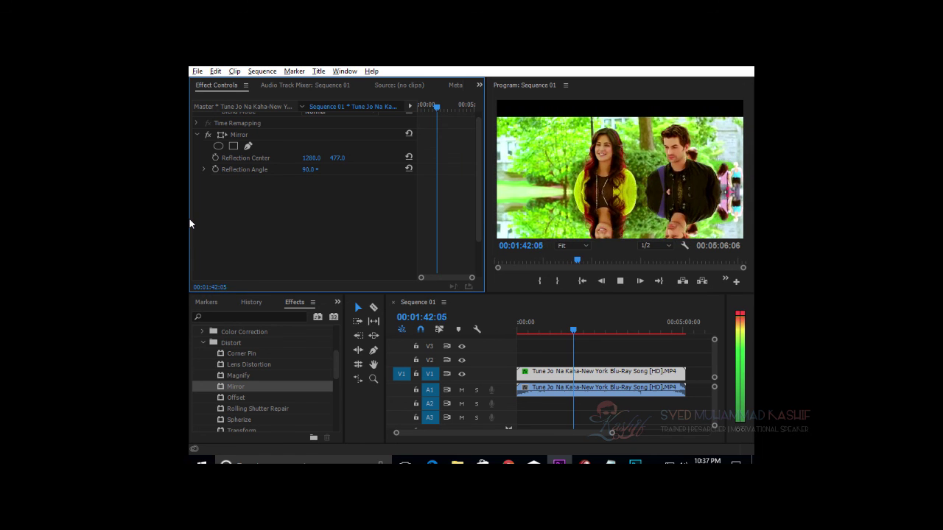
key(space)
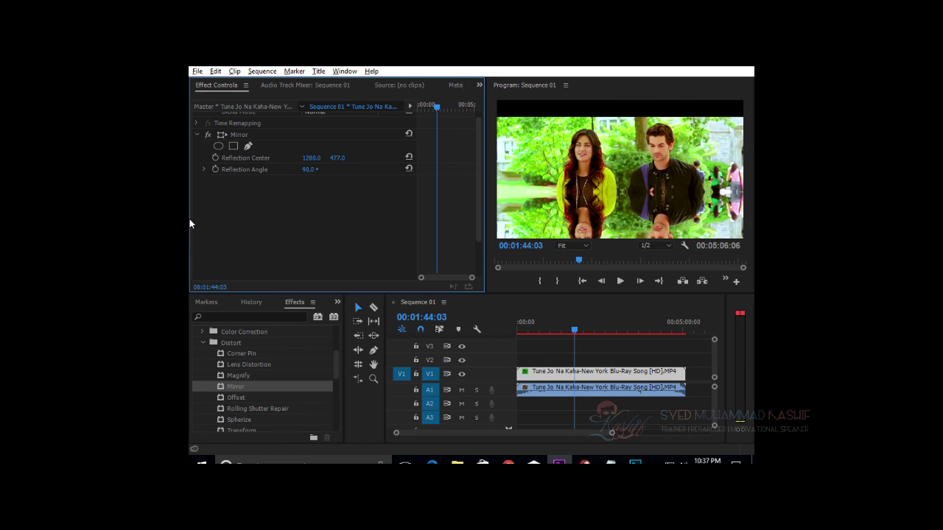
click(227, 137)
key(Delete)
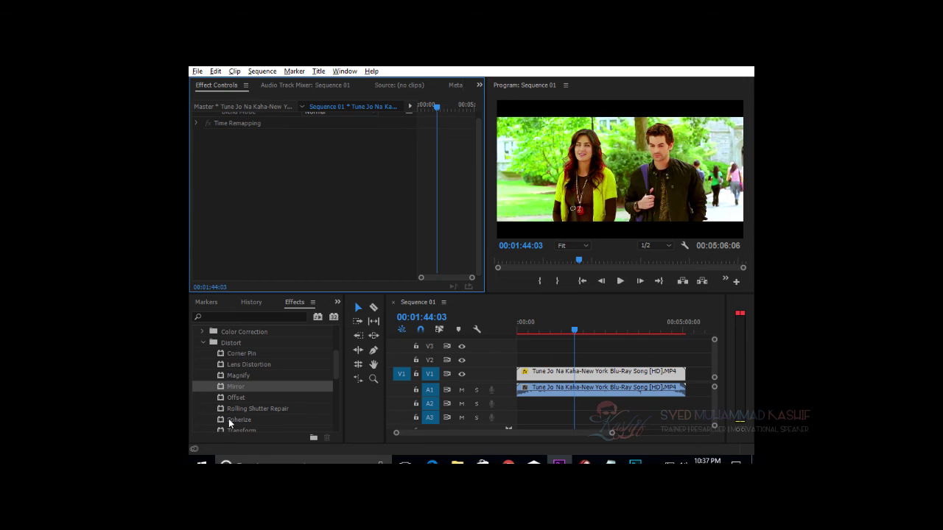
- Apply the Offset effect to the V1 clip, shifting the center to 772, 426 and blending 50% with the original
click(239, 399)
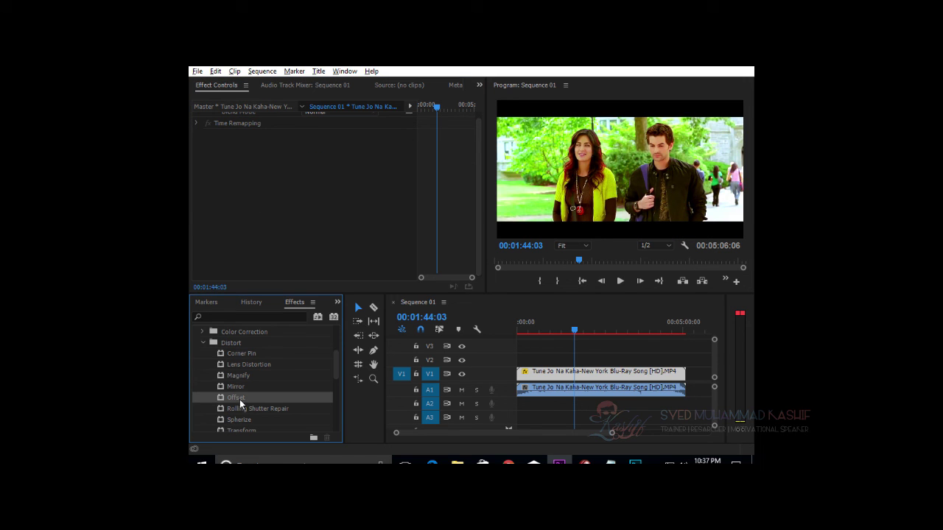
drag(241, 402, 336, 231)
drag(308, 170, 367, 164)
drag(311, 174, 291, 173)
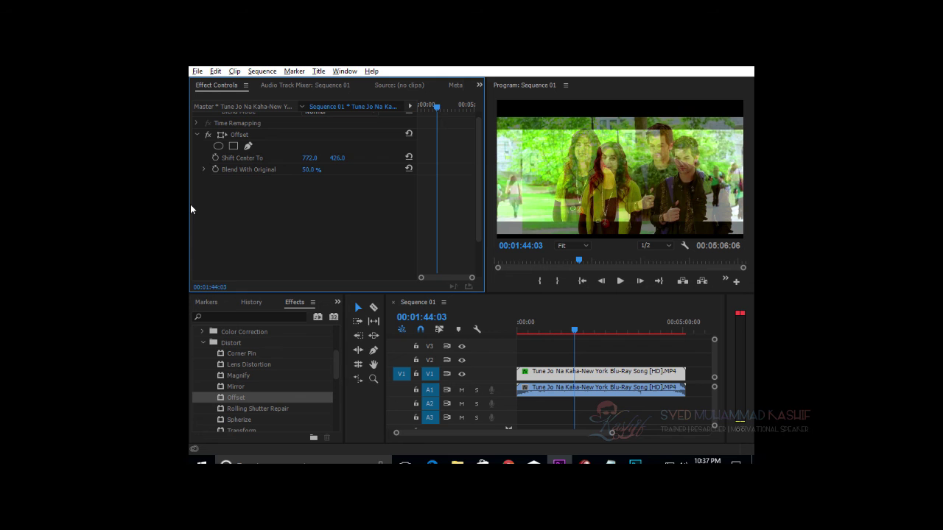
- Adjust the Offset center to 666, 371 with a 60% blend and remove the effect from the clip
drag(309, 158, 251, 164)
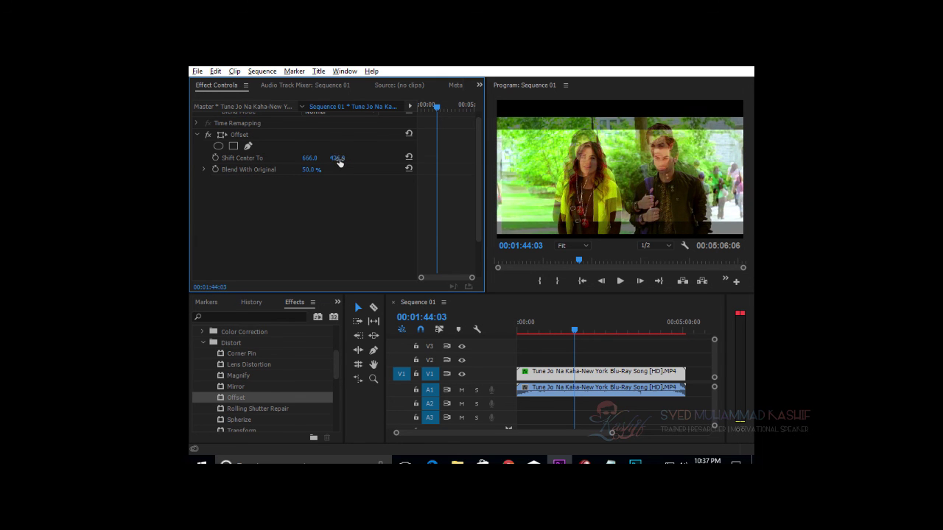
drag(360, 160, 322, 163)
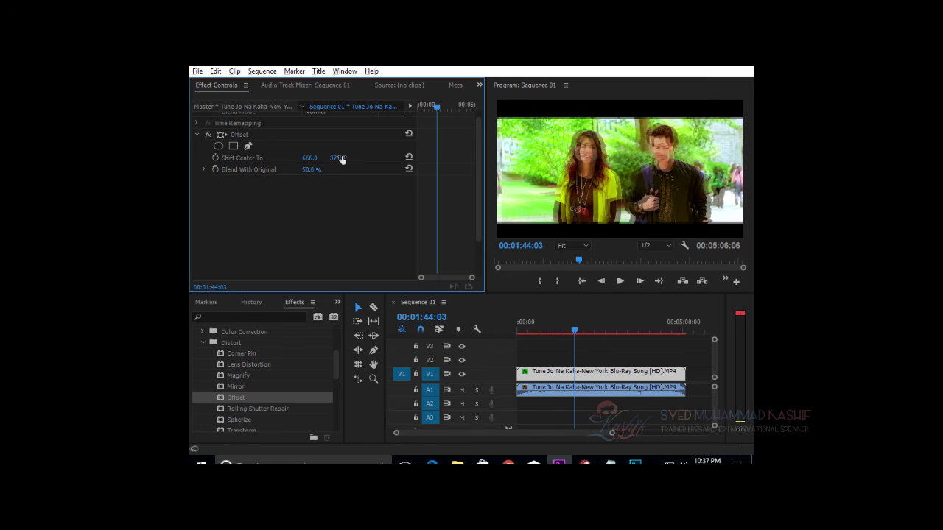
mouse_move(312, 173)
mouse_down()
mouse_move(321, 174)
mouse_move(308, 172)
mouse_move(315, 170)
mouse_up()
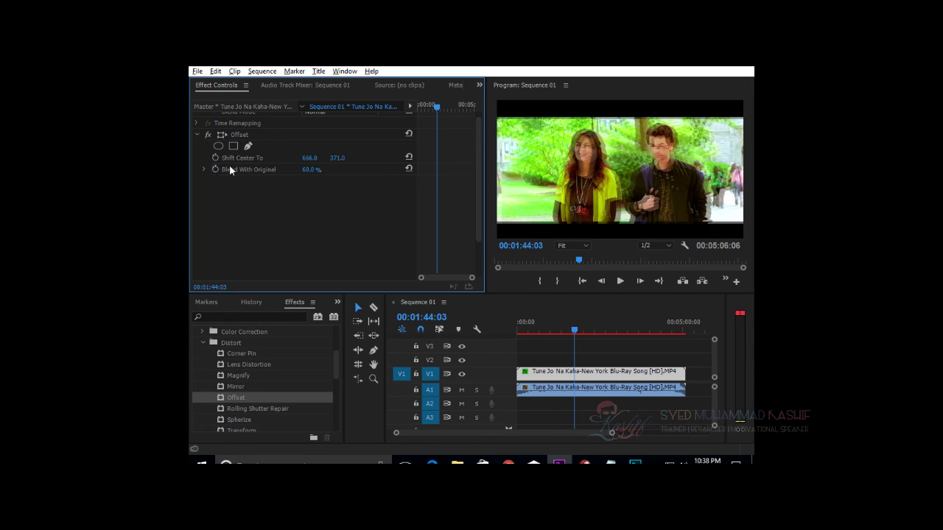
click(251, 138)
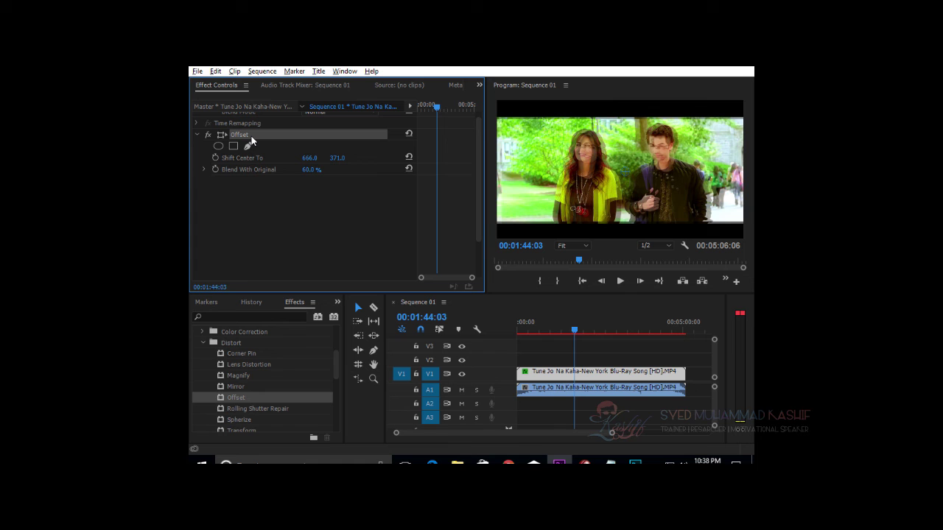
key(Delete)
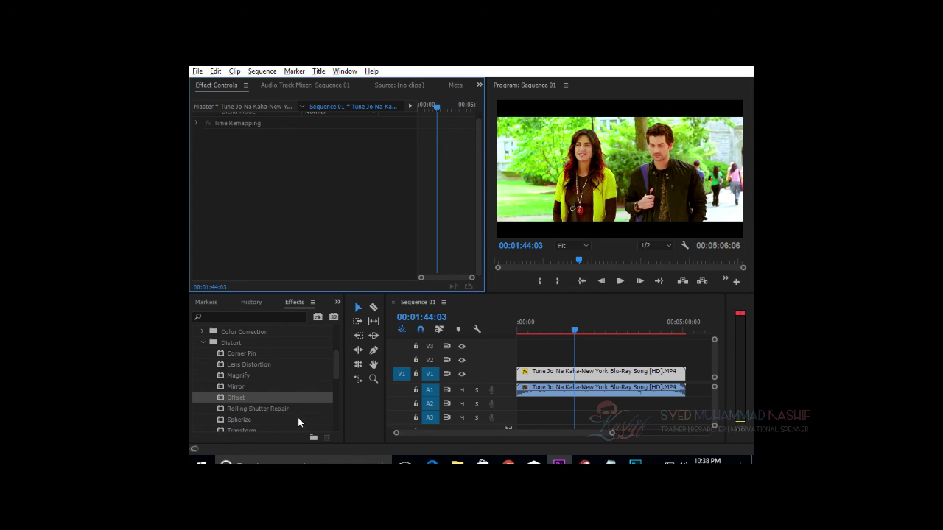
- Examine the remaining Distort effects, including Warp Stabilizer, and the other video effect categories
scroll(298, 422, down, 5)
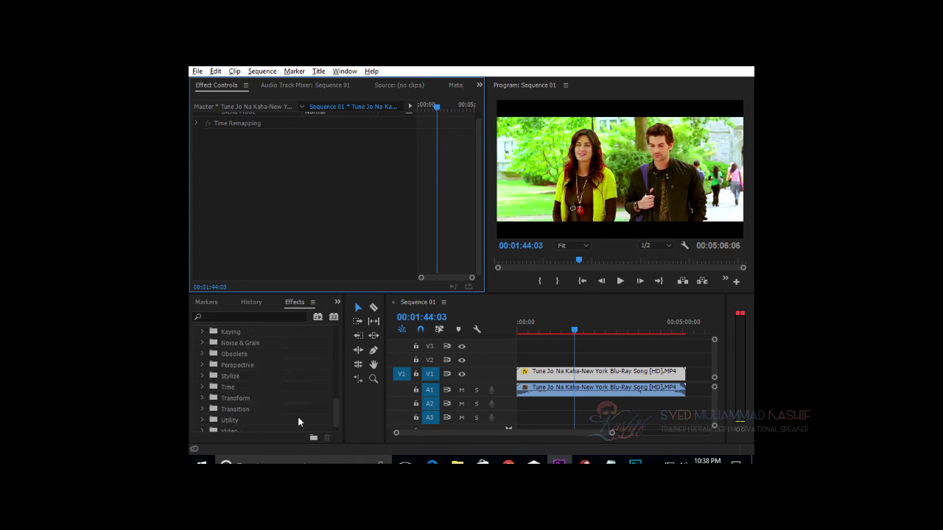
scroll(298, 423, up, 2)
scroll(299, 422, up, 1)
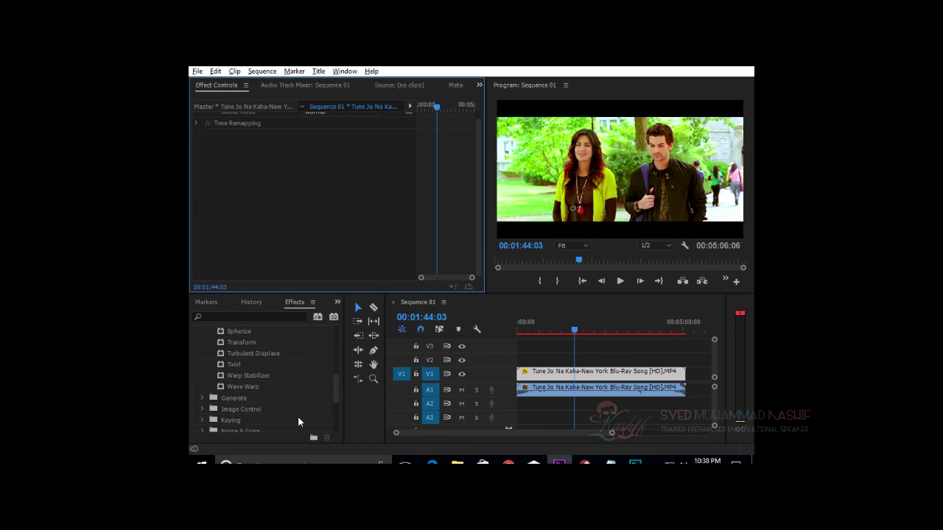
click(227, 377)
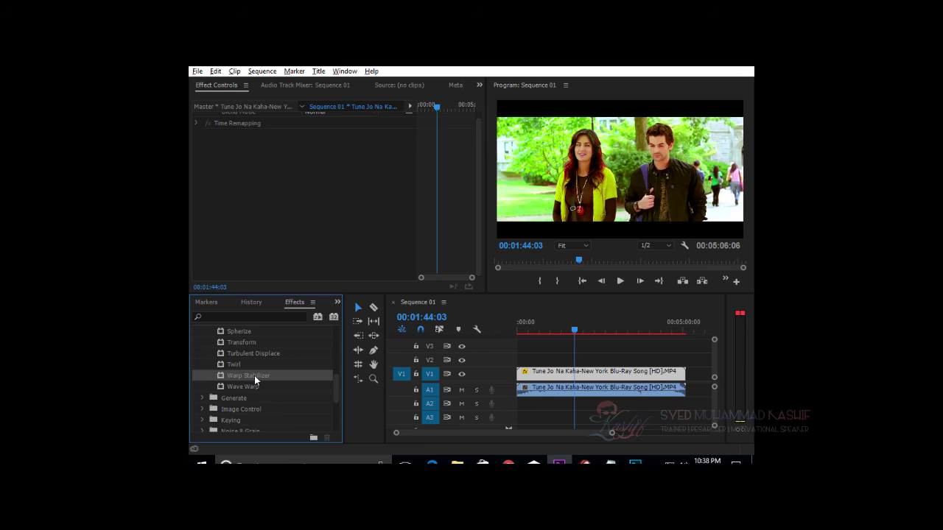
scroll(267, 409, down, 2)
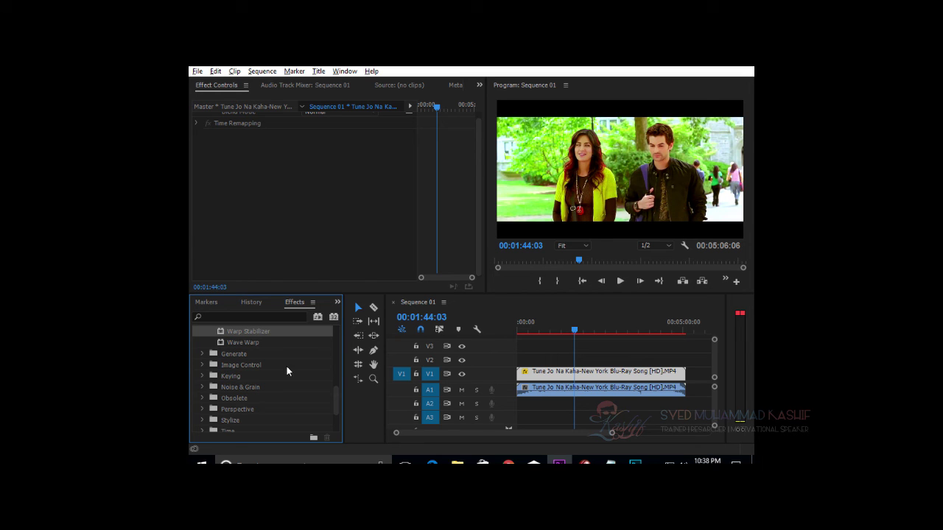
scroll(289, 422, down, 2)
scroll(289, 422, down, 1)
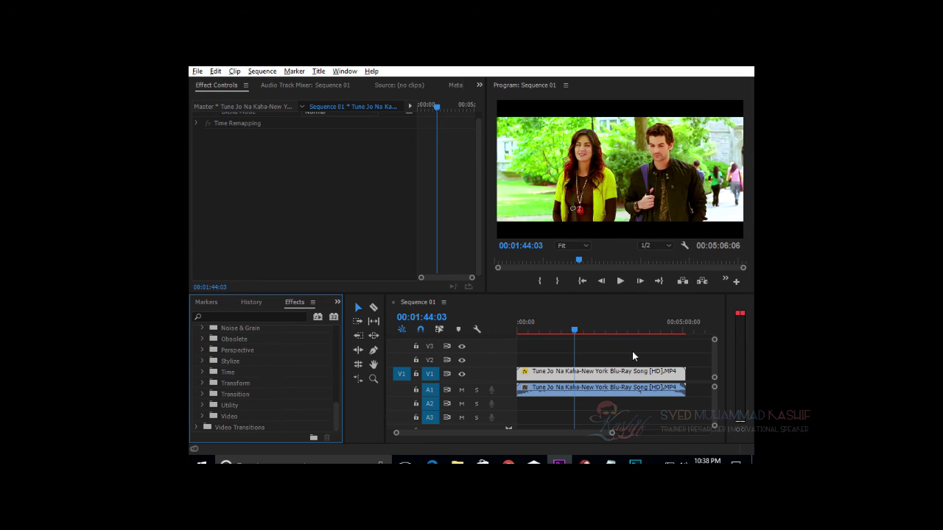
click(584, 464)
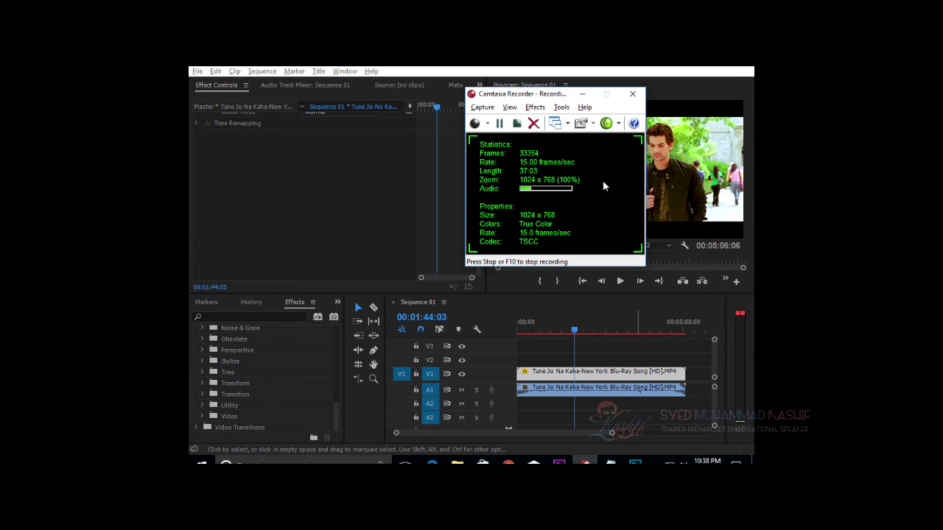